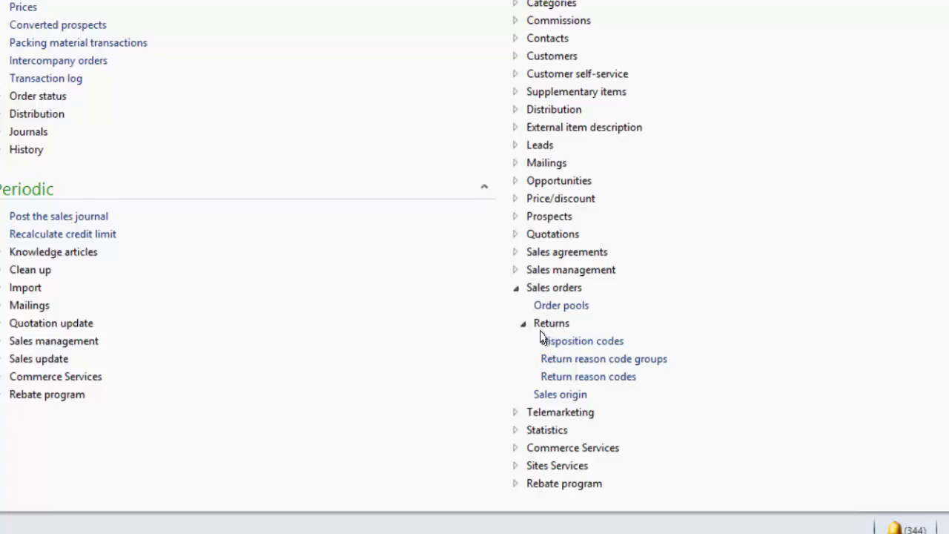
# Step: Open the return reason codes and review entries such as Obsolete, Defective, Damaged and Duplicate customer order
pyautogui.click(594, 380)
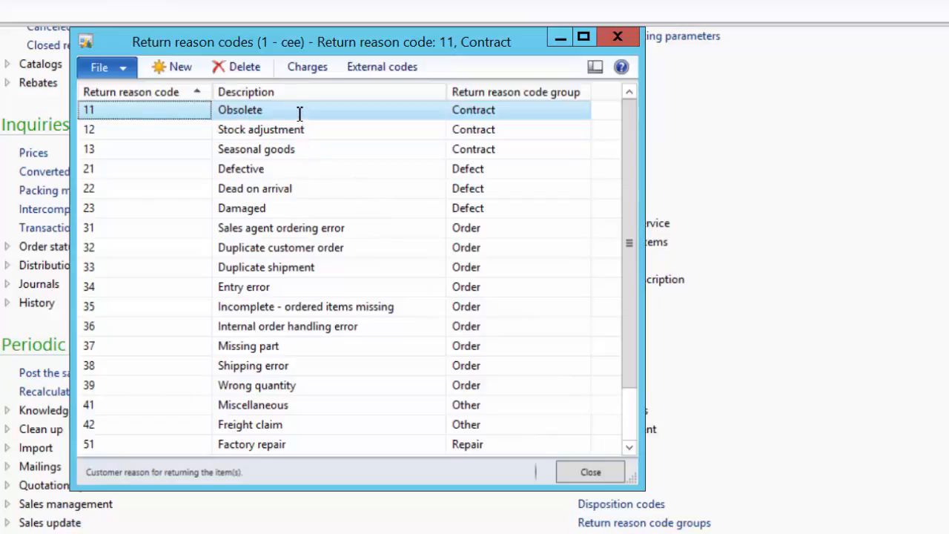
pyautogui.click(350, 112)
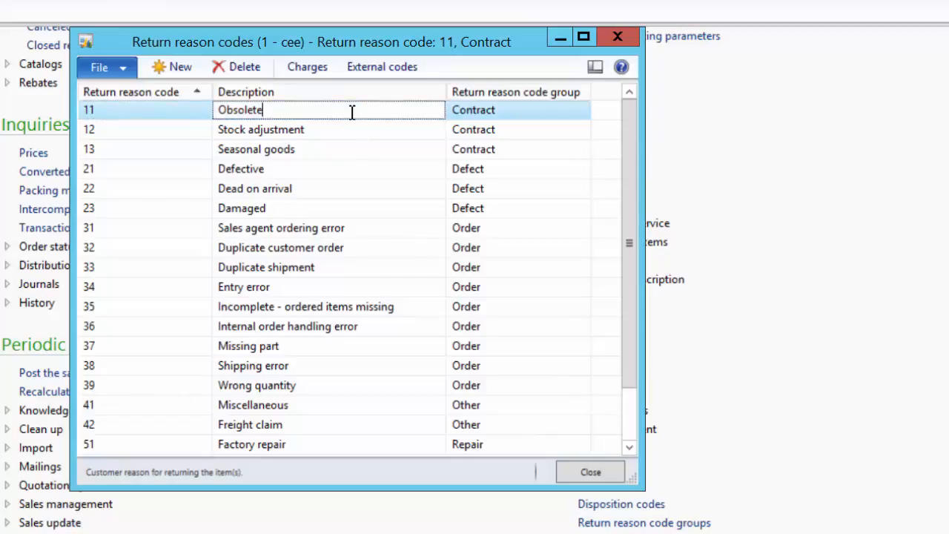
pyautogui.click(299, 172)
pyautogui.click(308, 211)
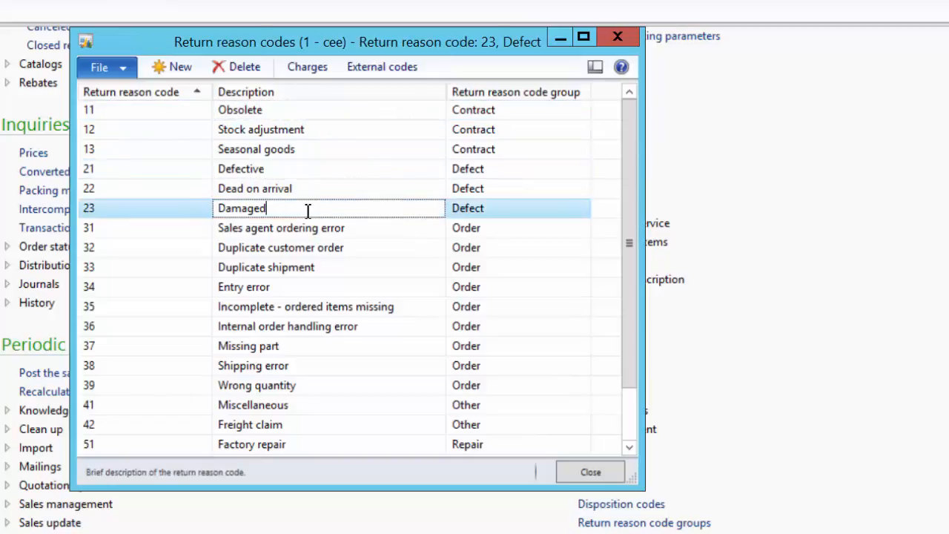
pyautogui.click(353, 253)
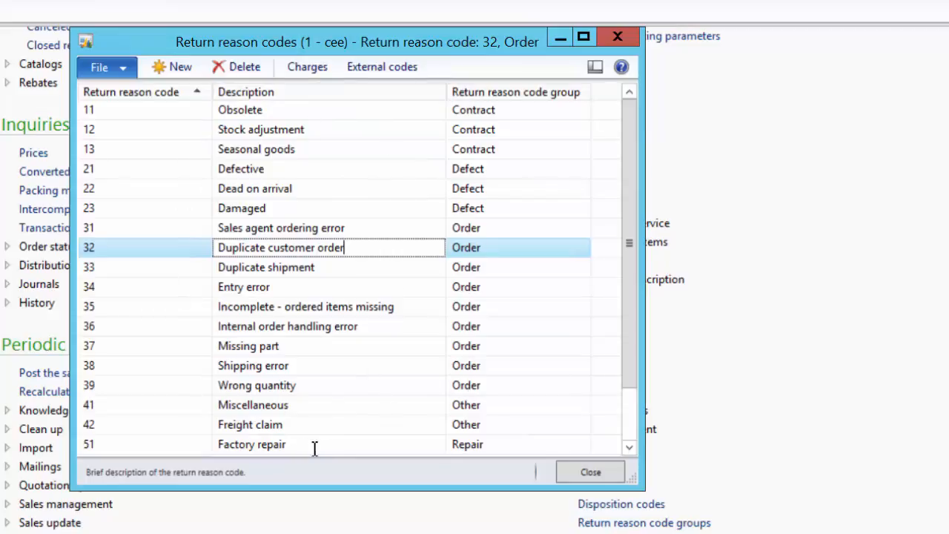
# Step: Create a return reason code RG with the description "Sample REason Code"
pyautogui.click(145, 118)
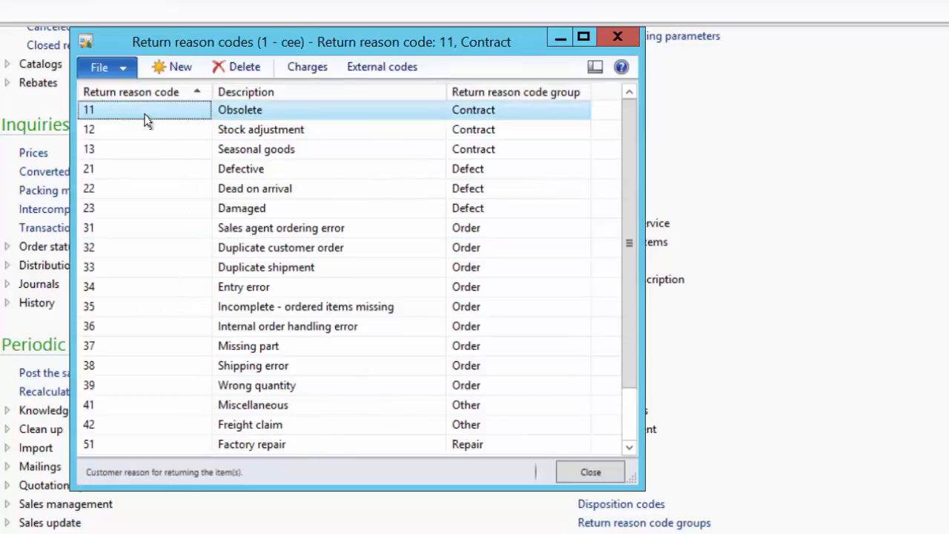
pyautogui.hotkey('ctrl', 'n')
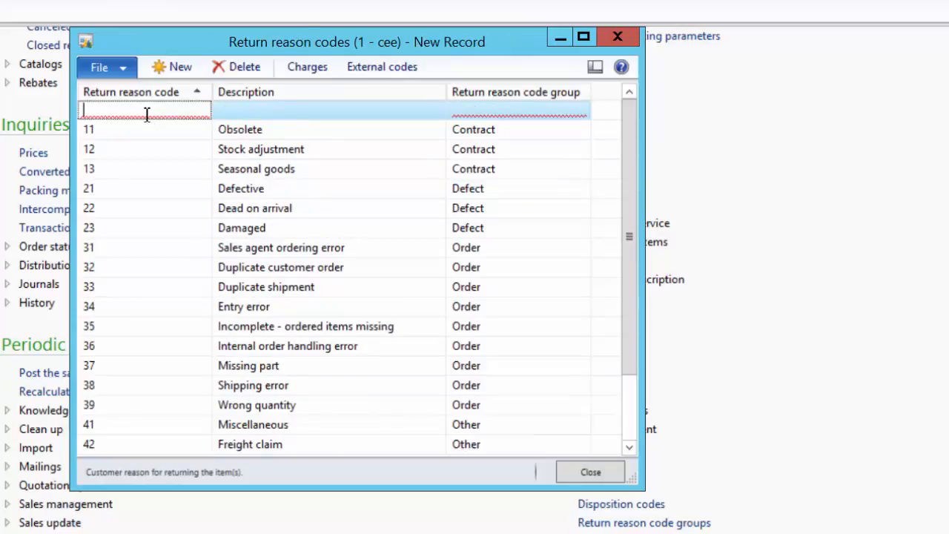
pyautogui.write('RG')
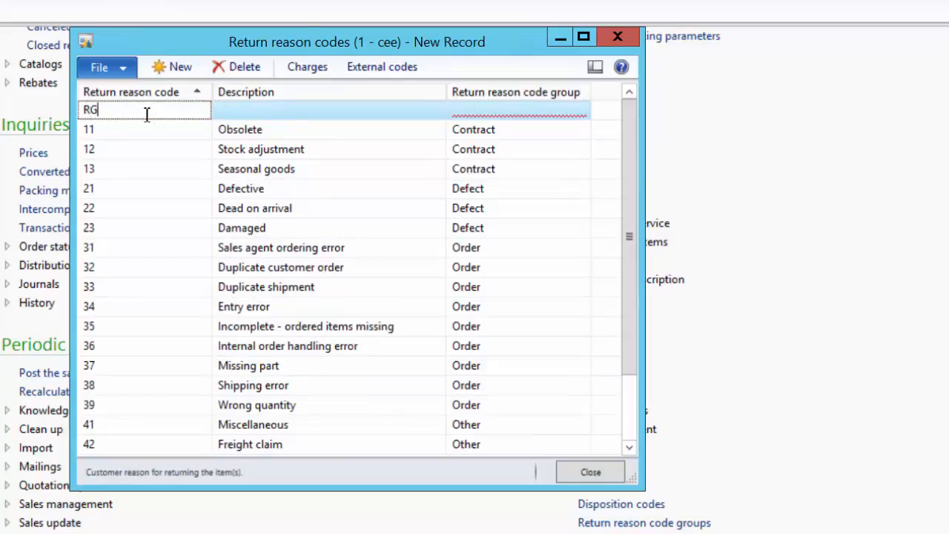
pyautogui.press('Tab')
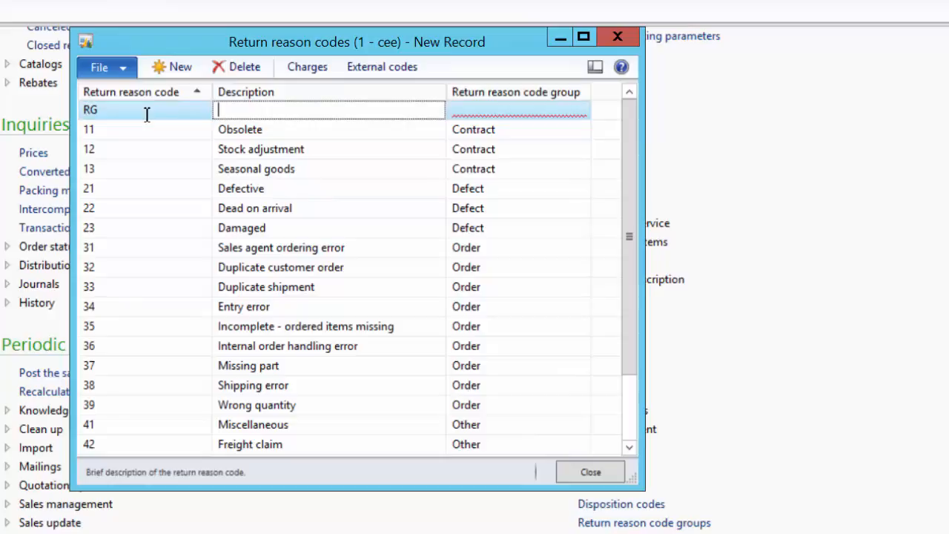
pyautogui.write('Sample REason ')
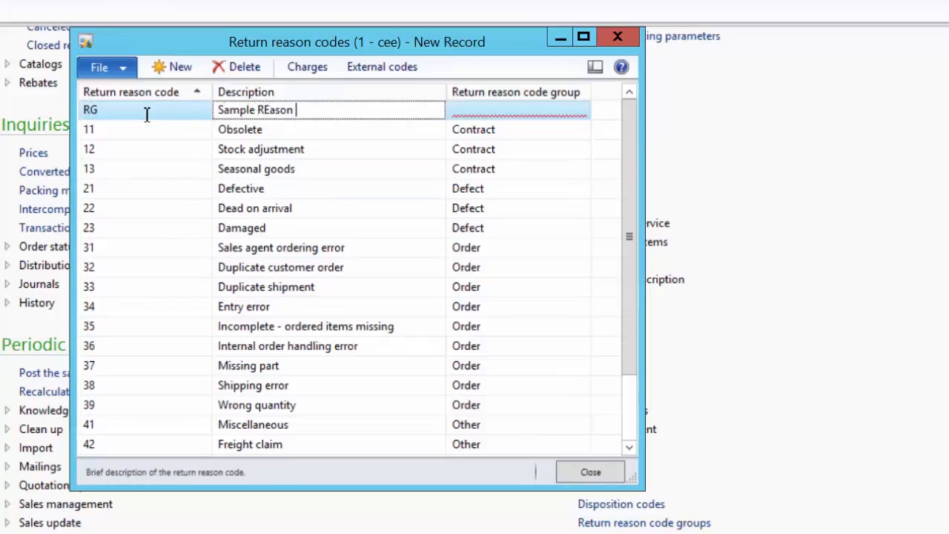
pyautogui.write('Code')
pyautogui.press('Tab')
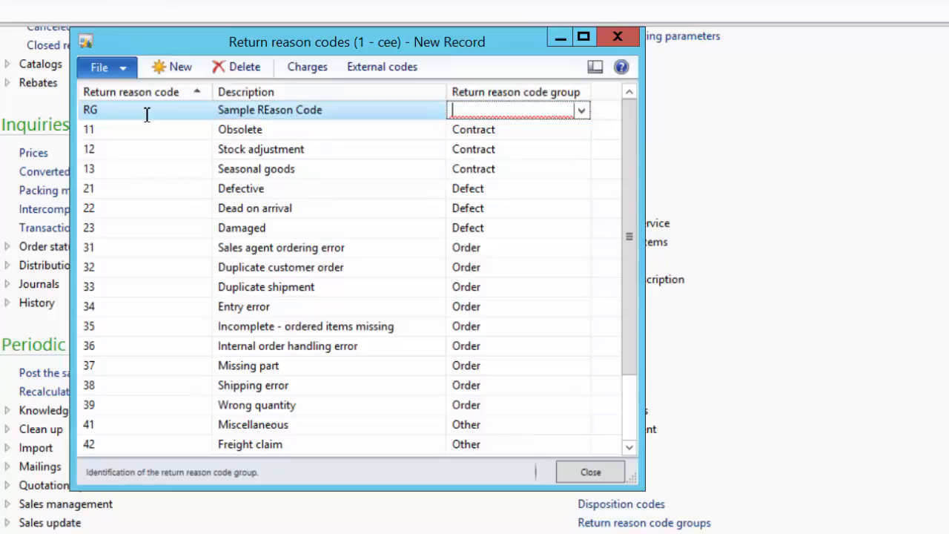
# Step: From the new code's group field, open the related groups form and create group RCG with the description "Reason Code Group"
pyautogui.click(581, 111)
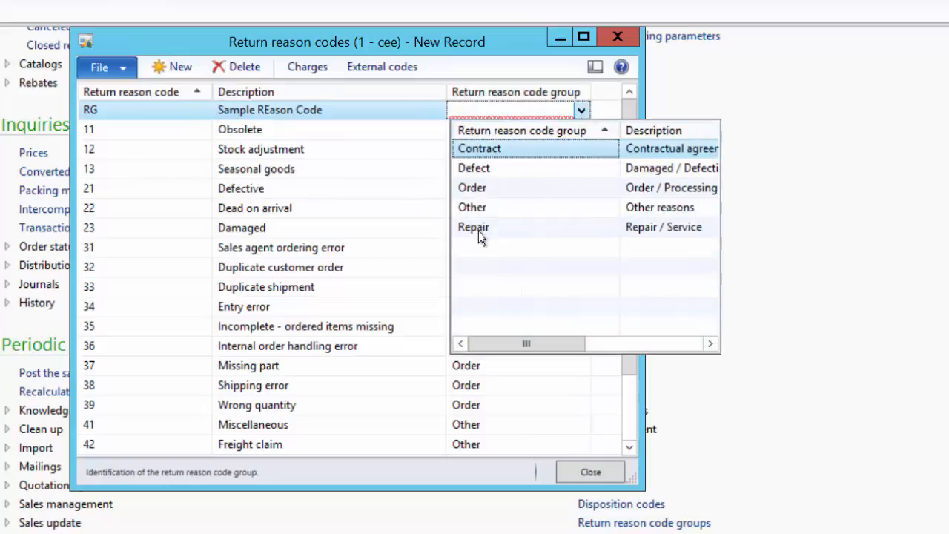
pyautogui.click(508, 112)
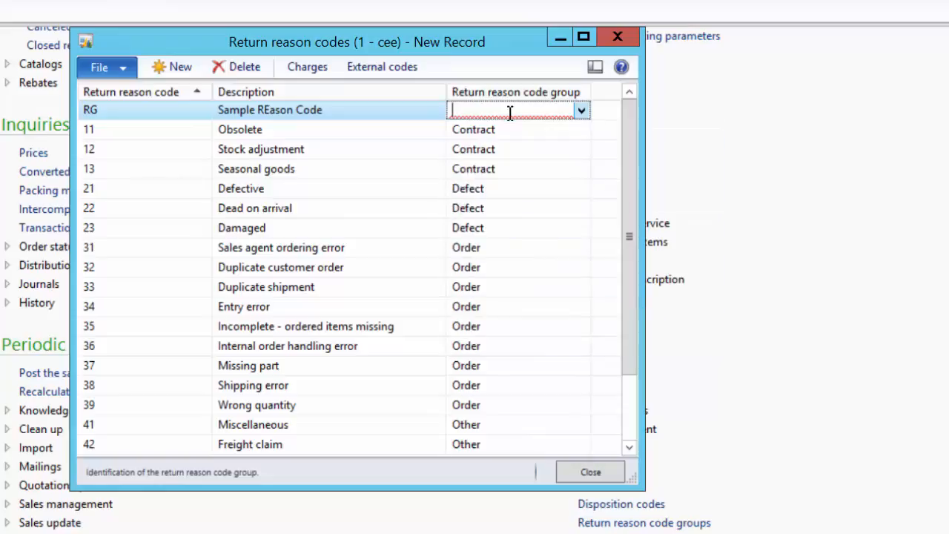
pyautogui.rightClick(509, 111)
pyautogui.click(594, 273)
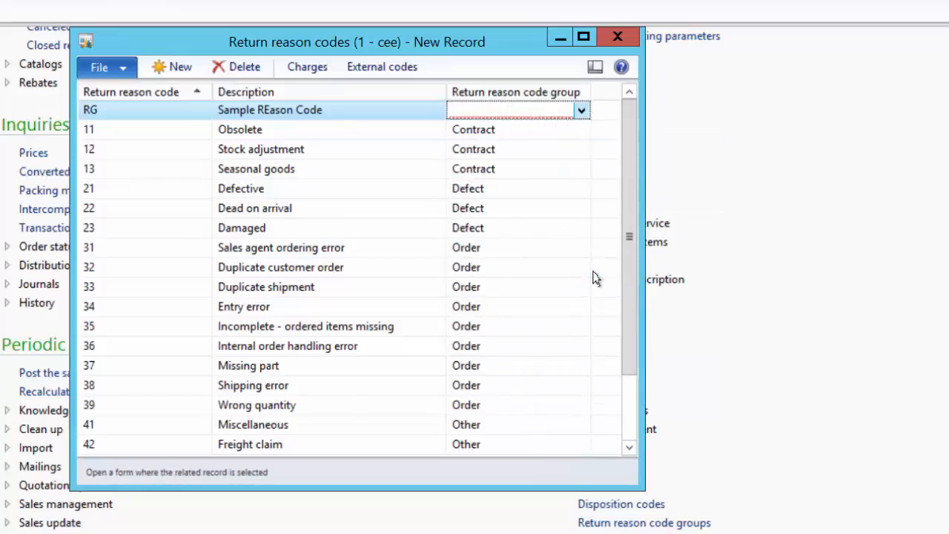
pyautogui.click(182, 68)
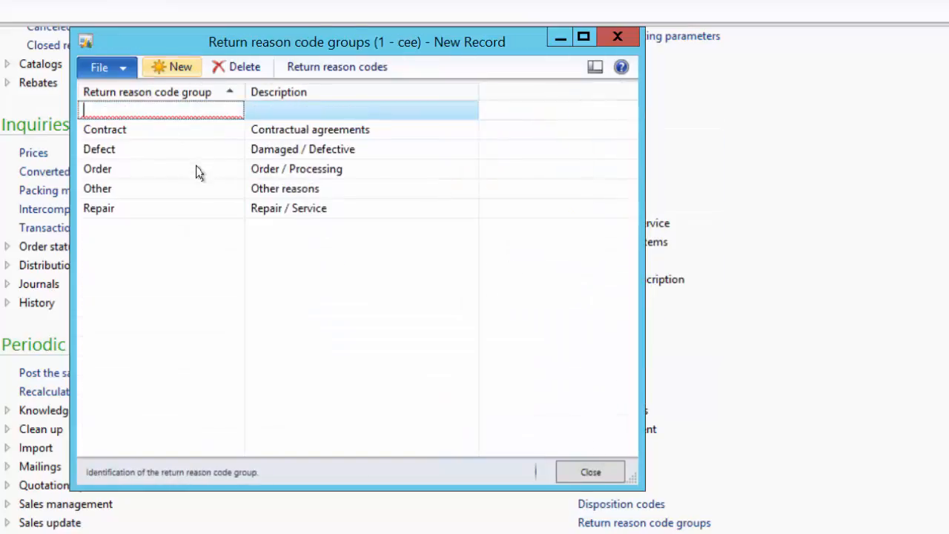
pyautogui.write('R')
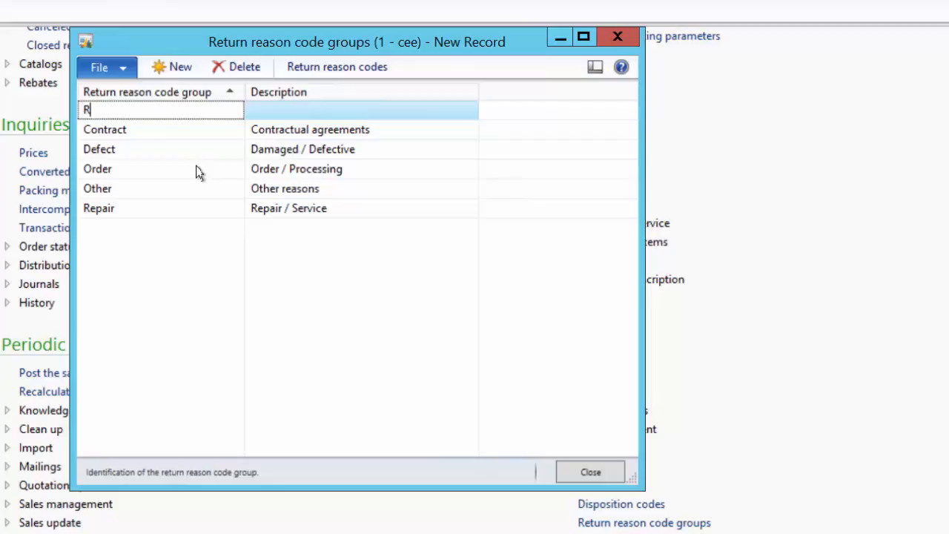
pyautogui.write('CG')
pyautogui.press('Tab')
pyautogui.write('Reason Code Group')
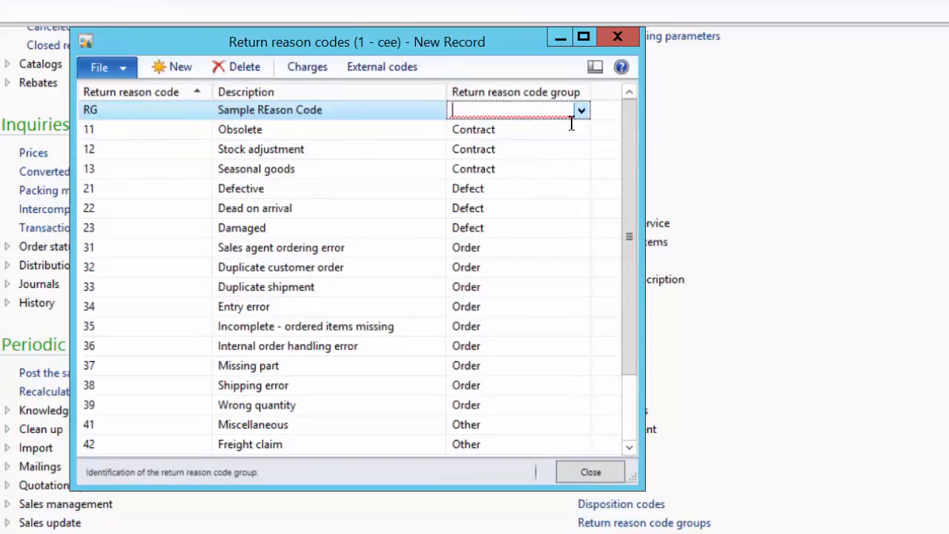
# Step: Assign the RCG group to return reason code RG, save the record and close the form
pyautogui.click(579, 110)
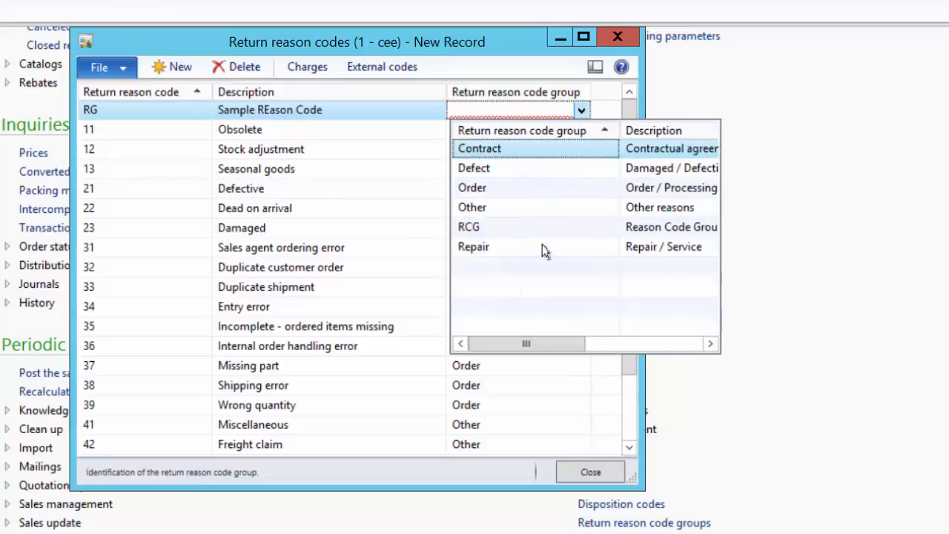
pyautogui.click(519, 228)
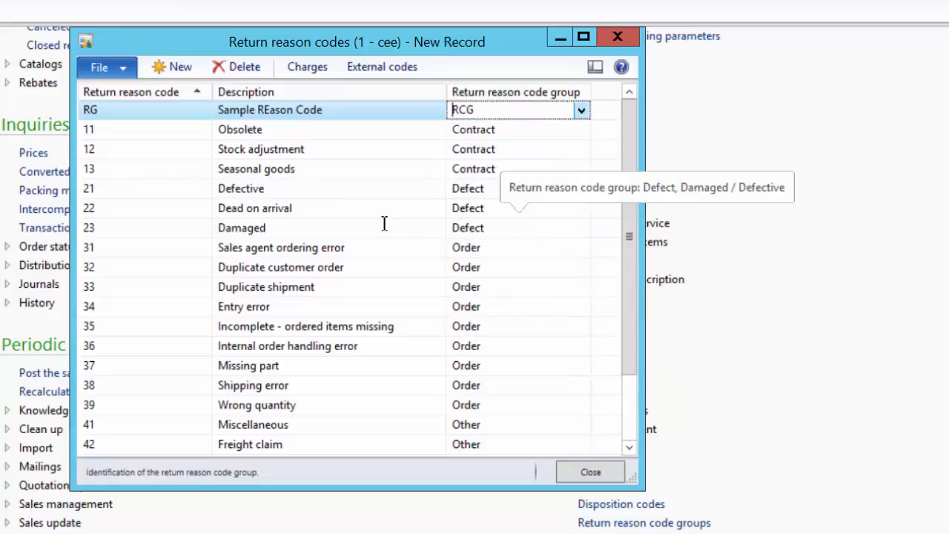
pyautogui.hotkey('ctrl', 's')
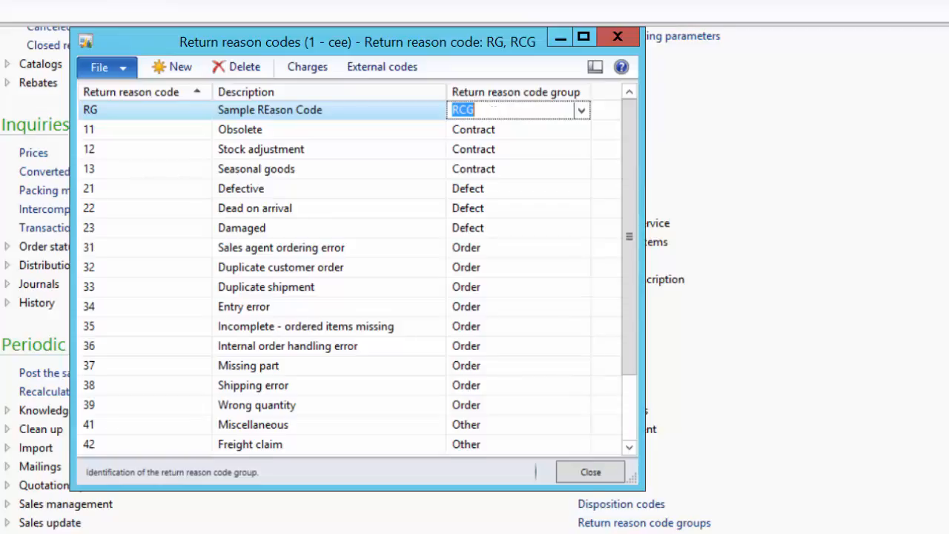
pyautogui.press('Escape')
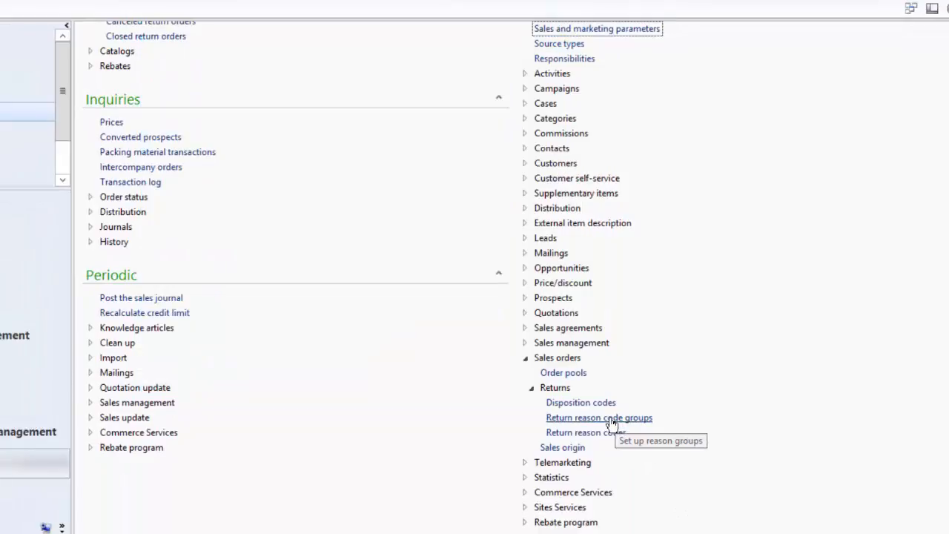
# Step: Open the return reason code groups and view the return reason codes linked to the Contract group, leaving them unchanged
pyautogui.click(616, 420)
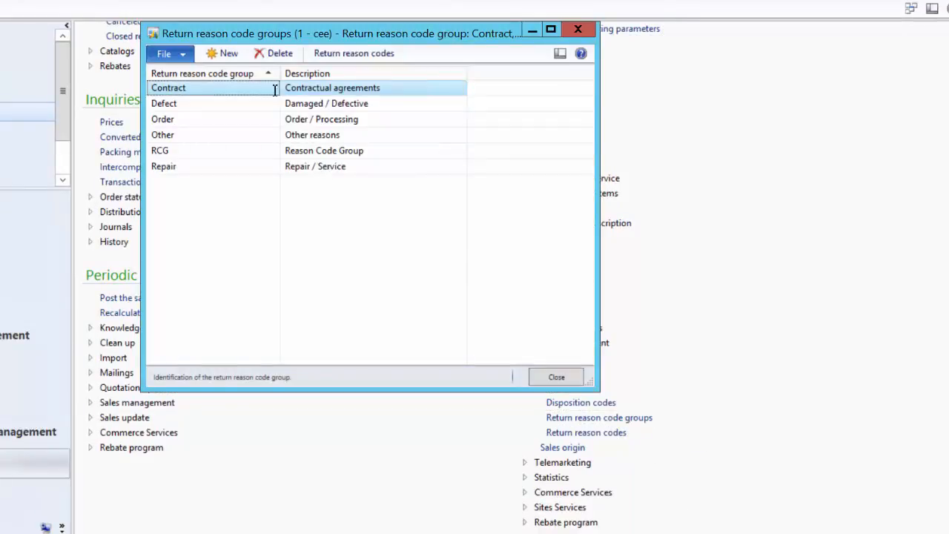
pyautogui.click(354, 54)
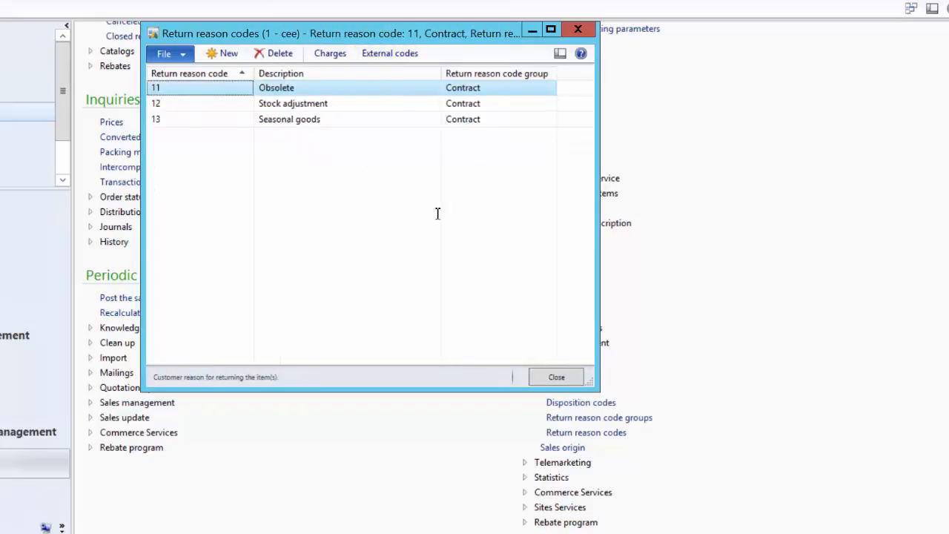
pyautogui.click(229, 58)
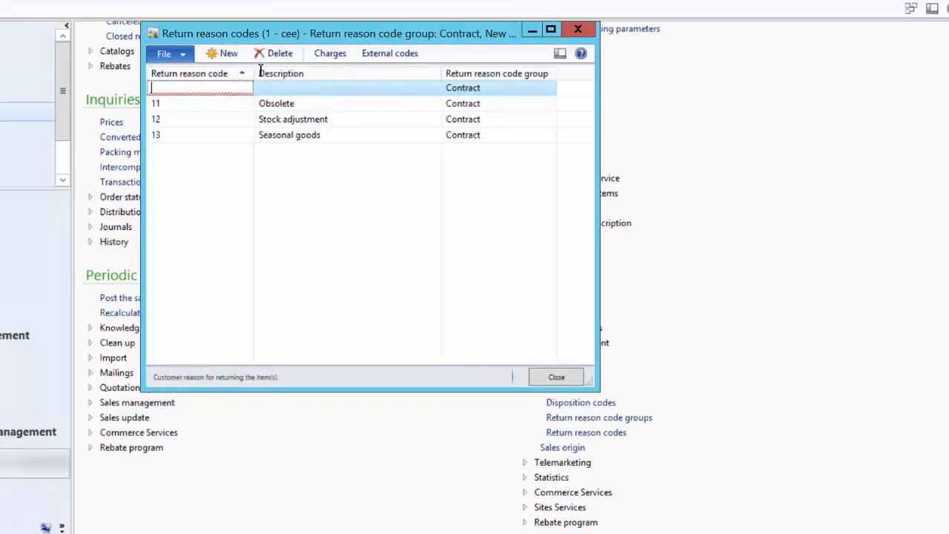
pyautogui.click(287, 59)
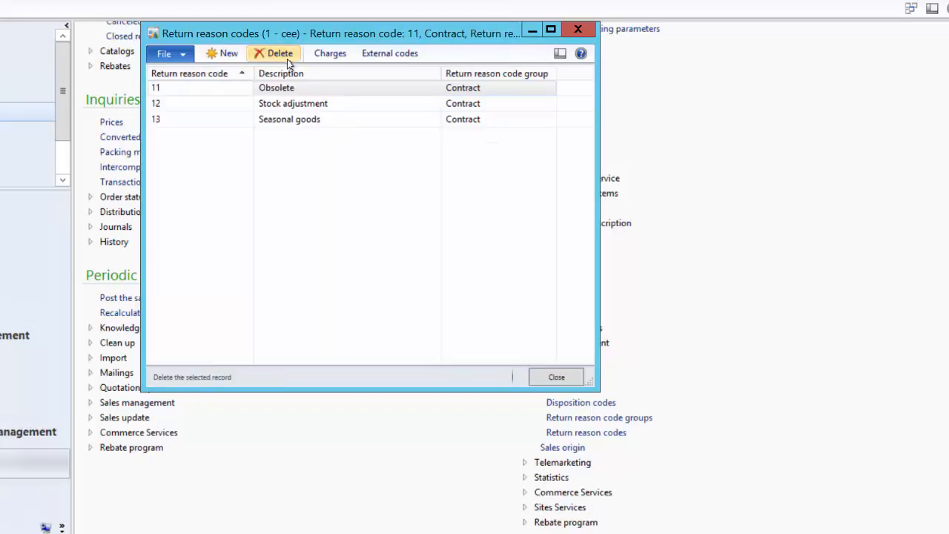
pyautogui.click(574, 378)
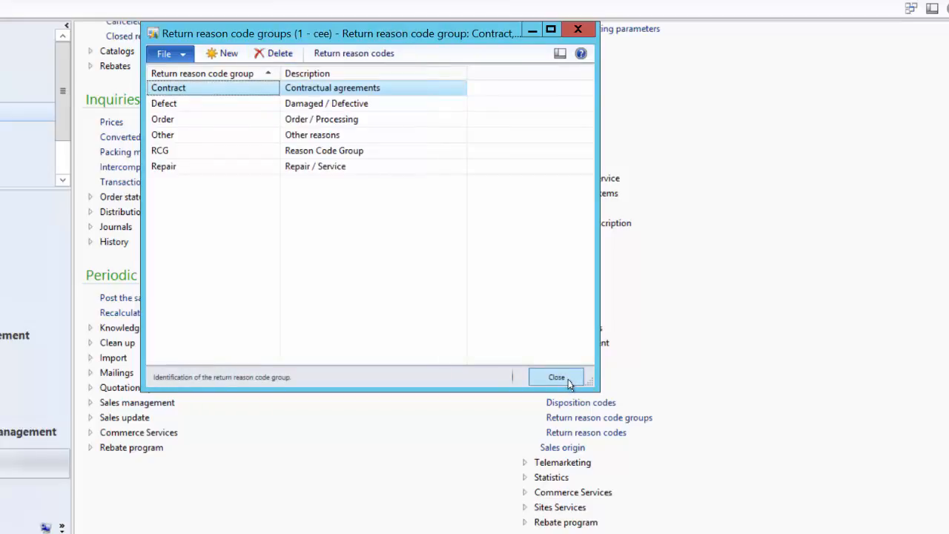
pyautogui.click(557, 377)
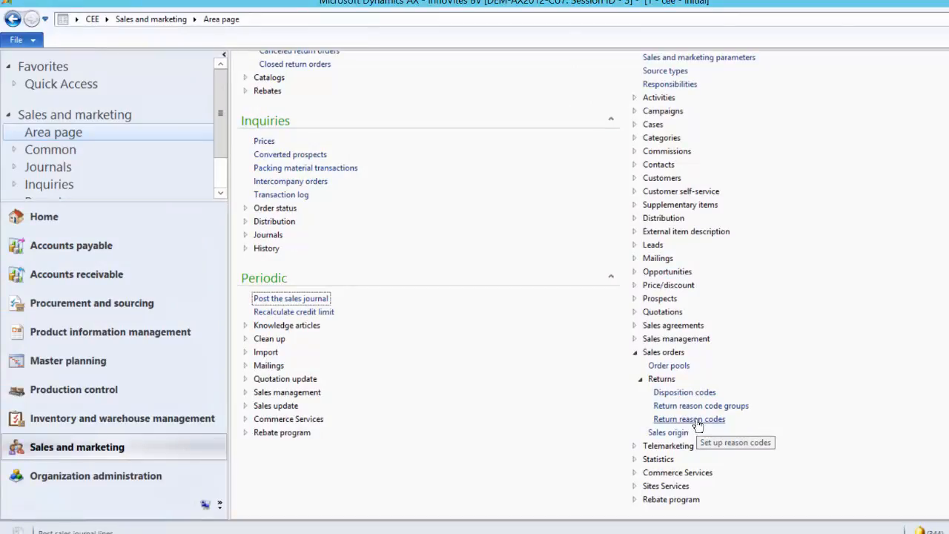
# Step: Open the charges setup for return reason code 21, Defective
pyautogui.click(696, 419)
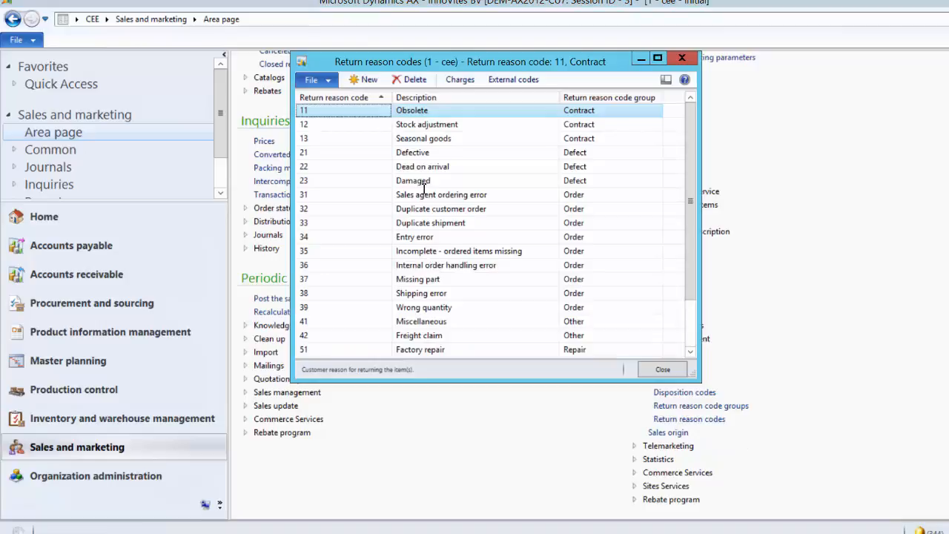
pyautogui.click(442, 152)
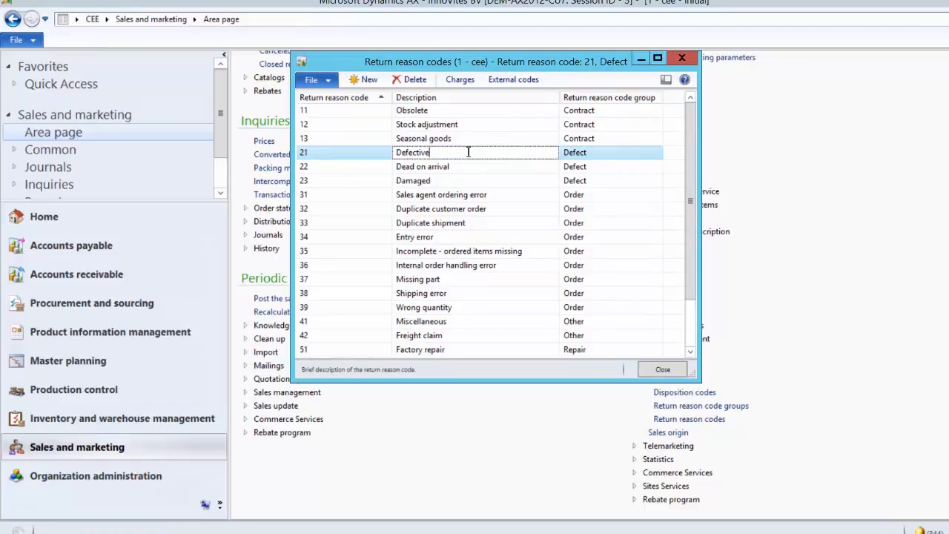
pyautogui.doubleClick(449, 156)
pyautogui.click(461, 81)
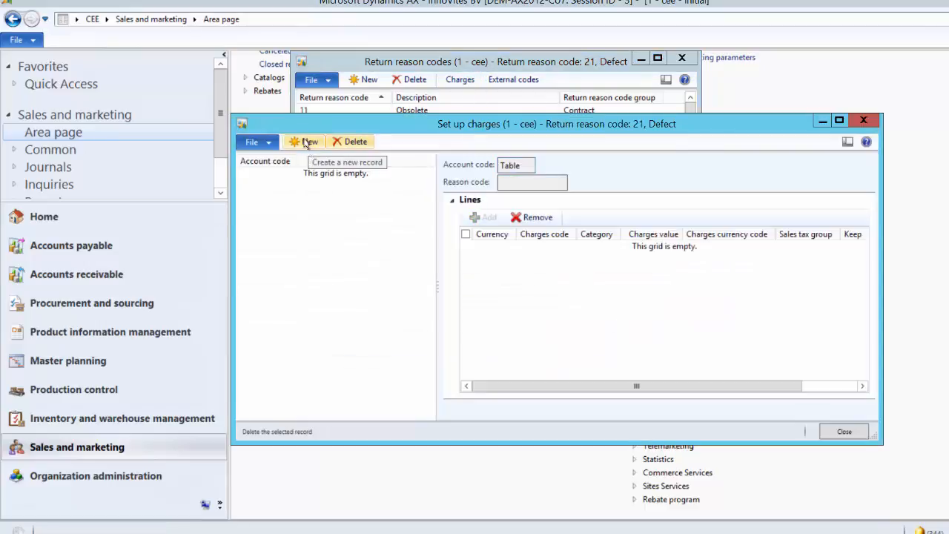
# Step: Create a charges record for return reason code 21 and set its line's charges code to 02, Handling
pyautogui.click(304, 142)
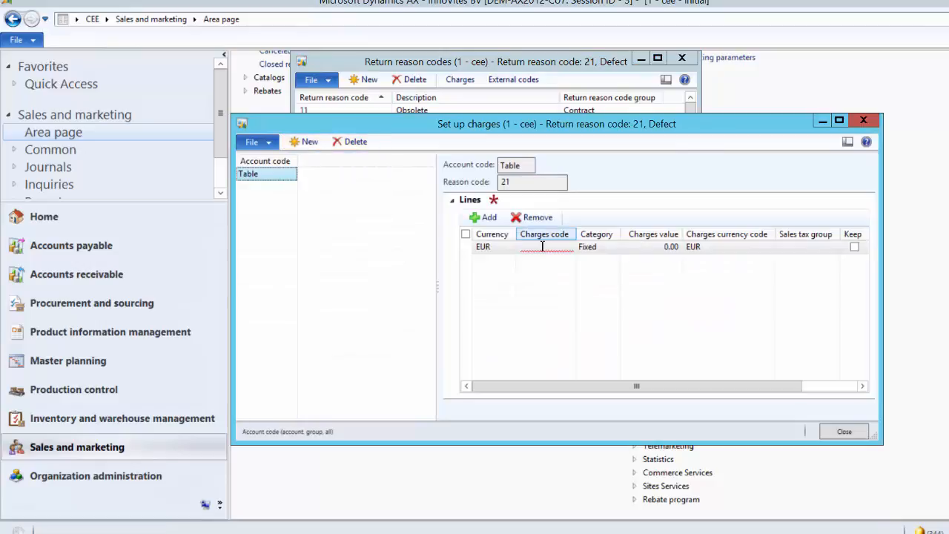
pyautogui.click(543, 247)
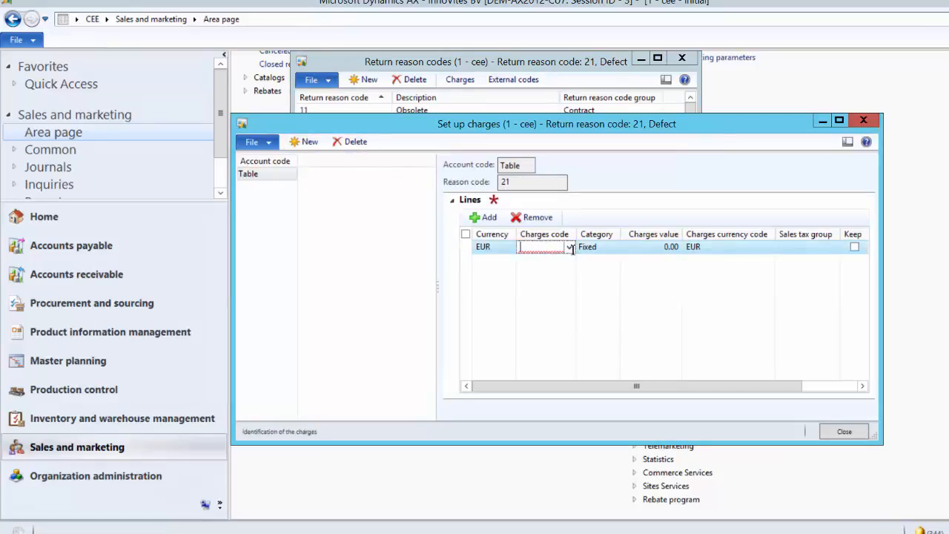
pyautogui.click(569, 247)
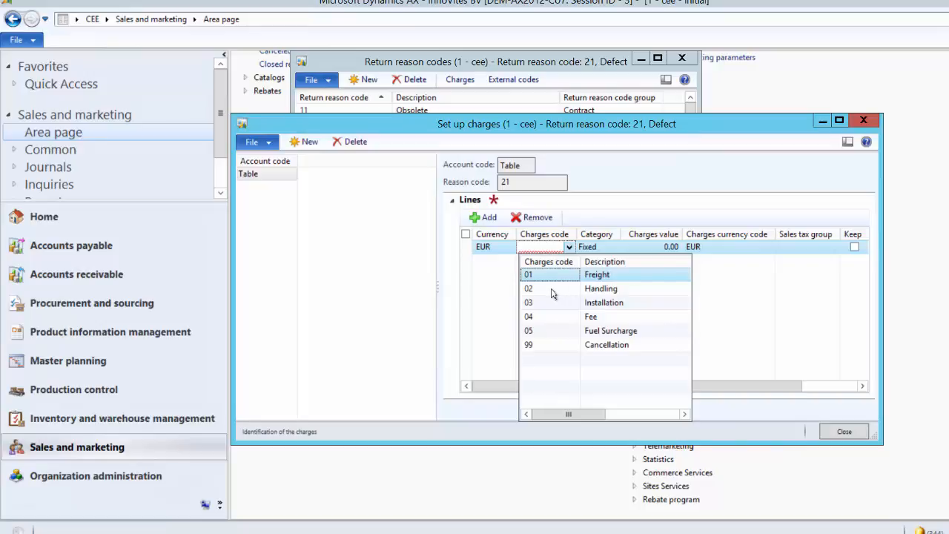
pyautogui.click(551, 294)
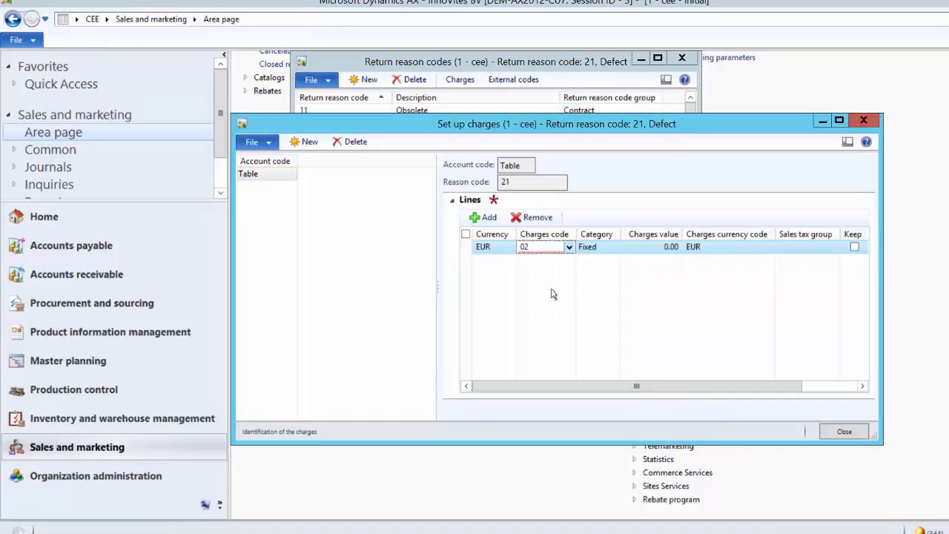
# Step: Set the Handling charge line to category Fixed with a charges value of 10.00, and close the charges and return reason codes forms
pyautogui.click(615, 249)
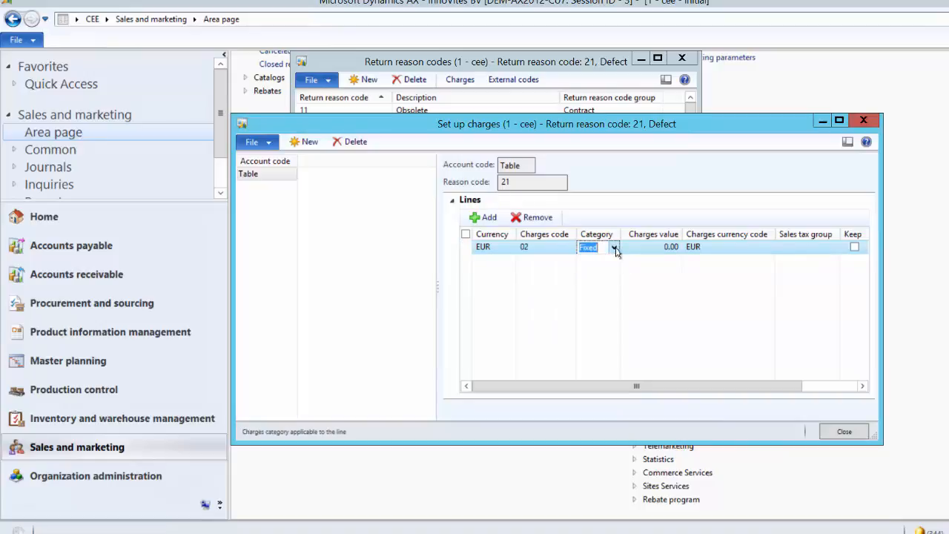
pyautogui.click(614, 249)
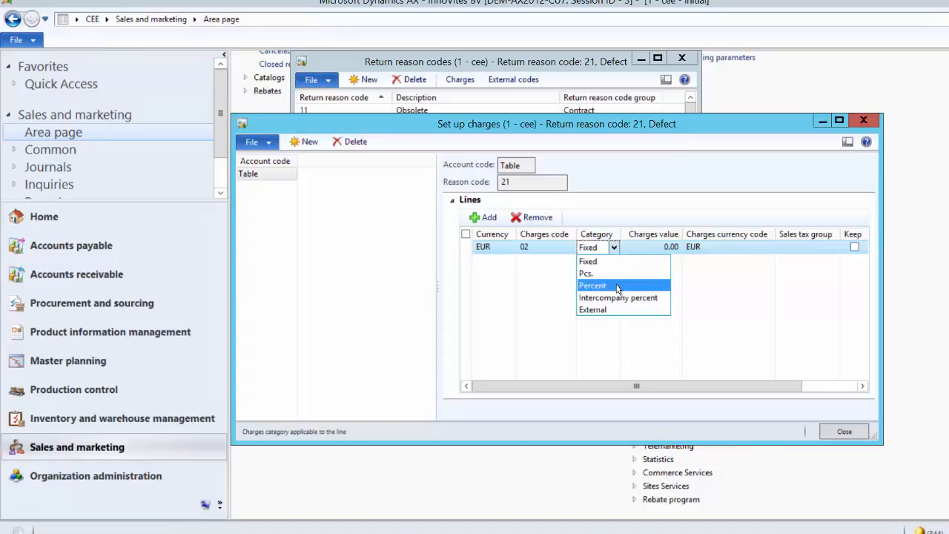
pyautogui.click(612, 262)
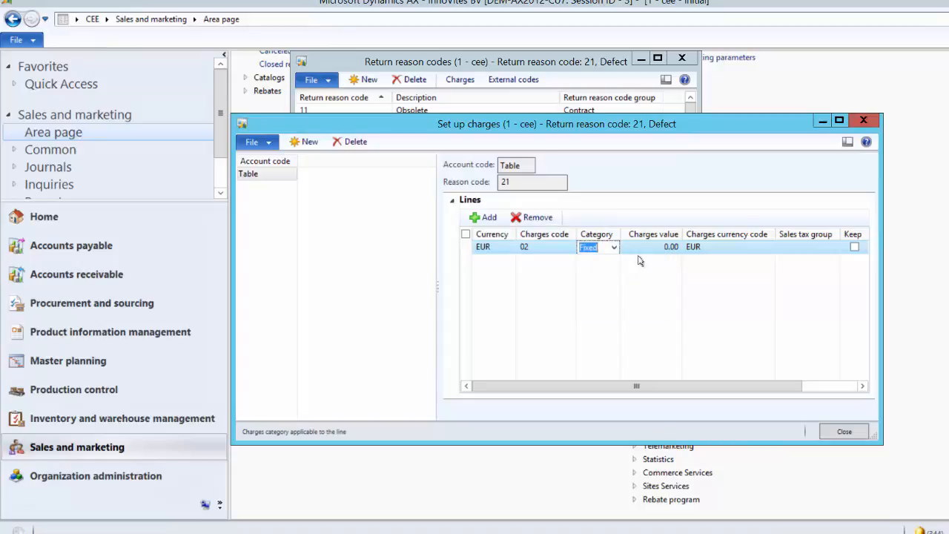
pyautogui.click(652, 249)
pyautogui.write('10')
pyautogui.press('Tab')
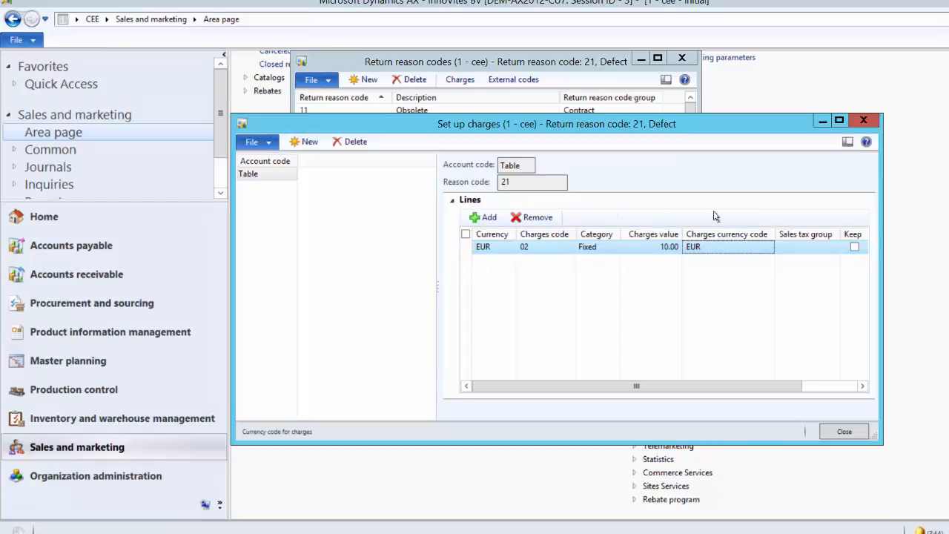
pyautogui.click(844, 431)
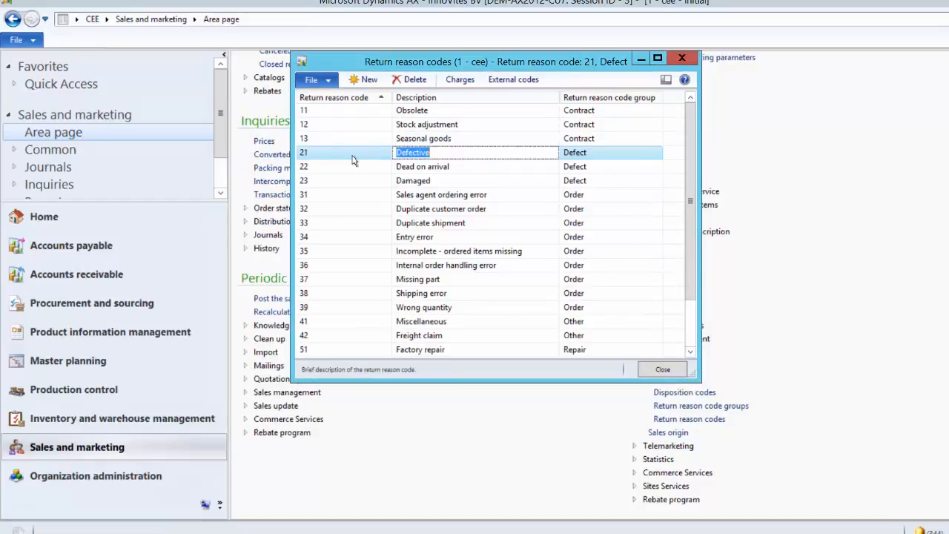
pyautogui.click(469, 155)
pyautogui.click(664, 369)
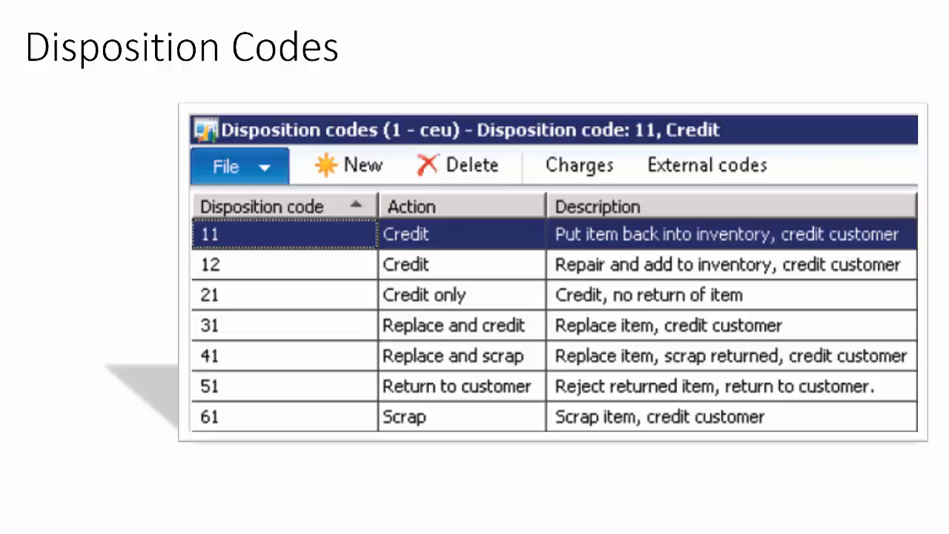
pyautogui.press('Right')
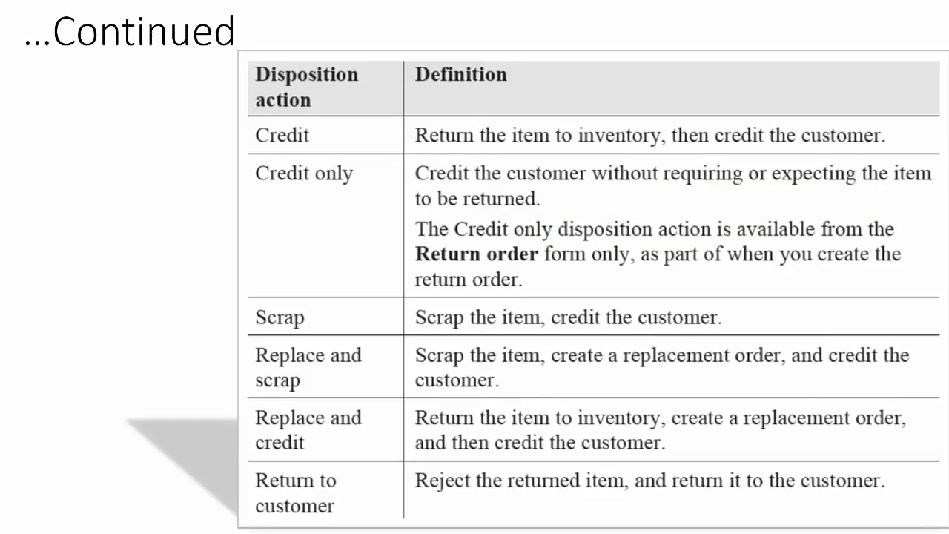
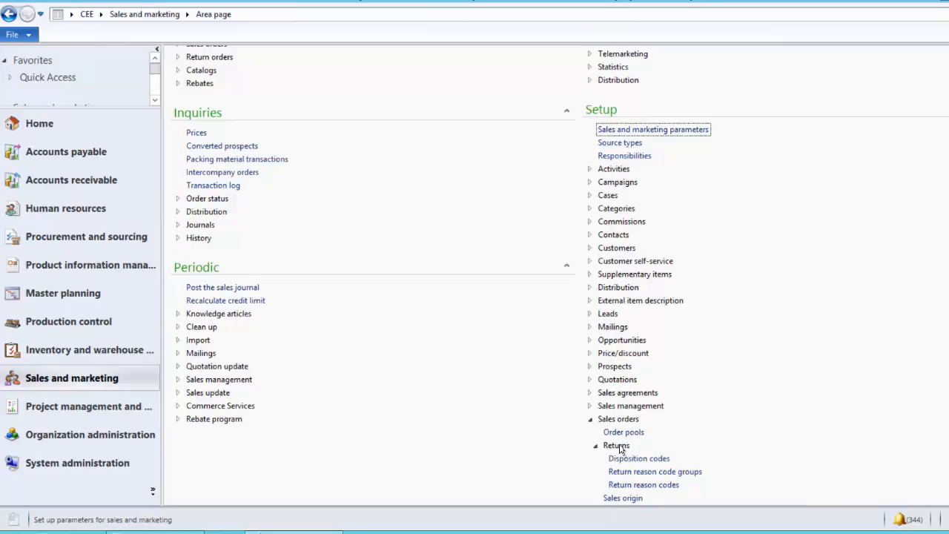
# Step: Open the disposition codes setup for sales order returns
pyautogui.click(644, 462)
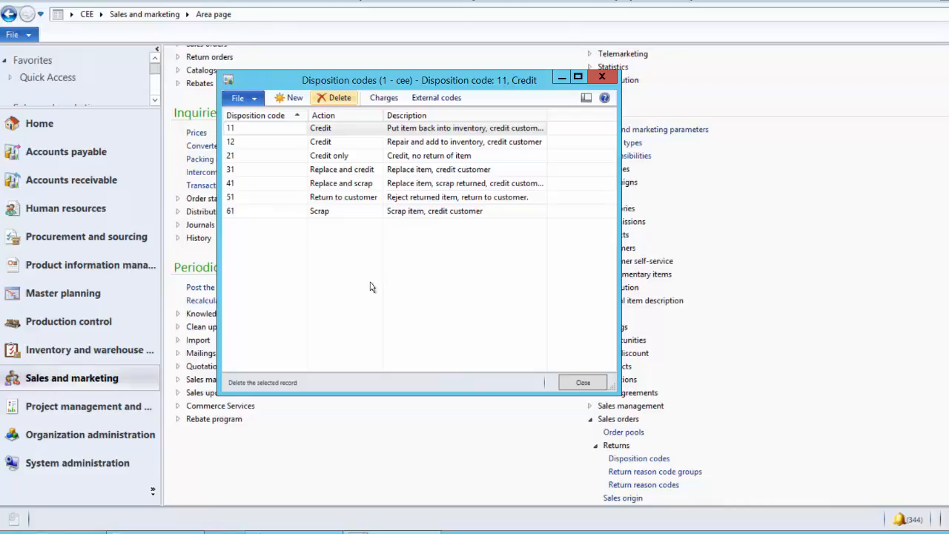
# Step: Create a disposition code DC with the action Credit, leaving its description empty
pyautogui.click(288, 98)
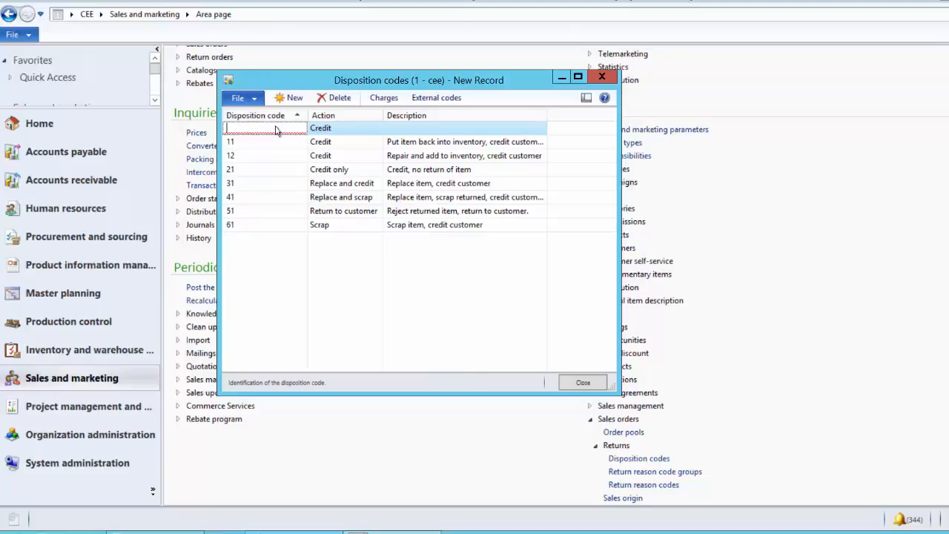
pyautogui.write('DC')
pyautogui.press('Tab')
pyautogui.click(377, 129)
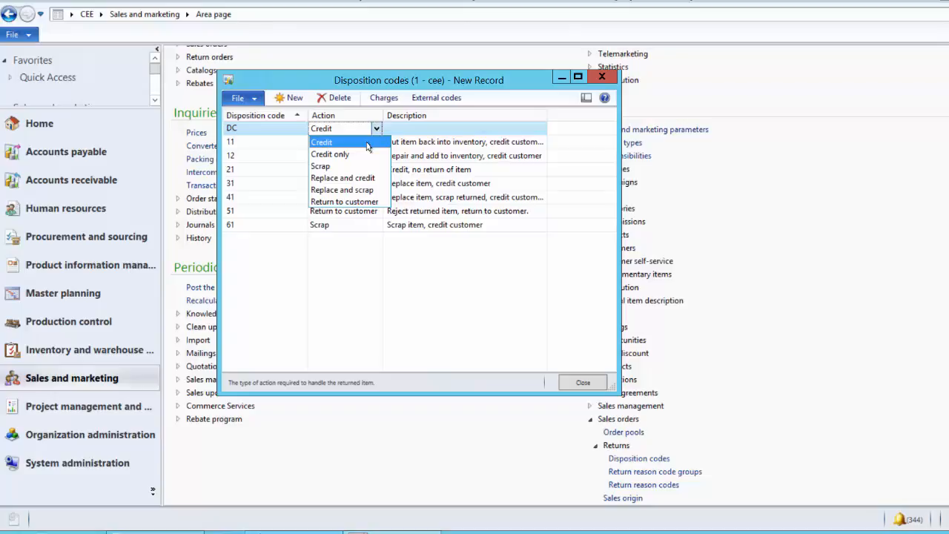
pyautogui.click(367, 146)
pyautogui.click(420, 131)
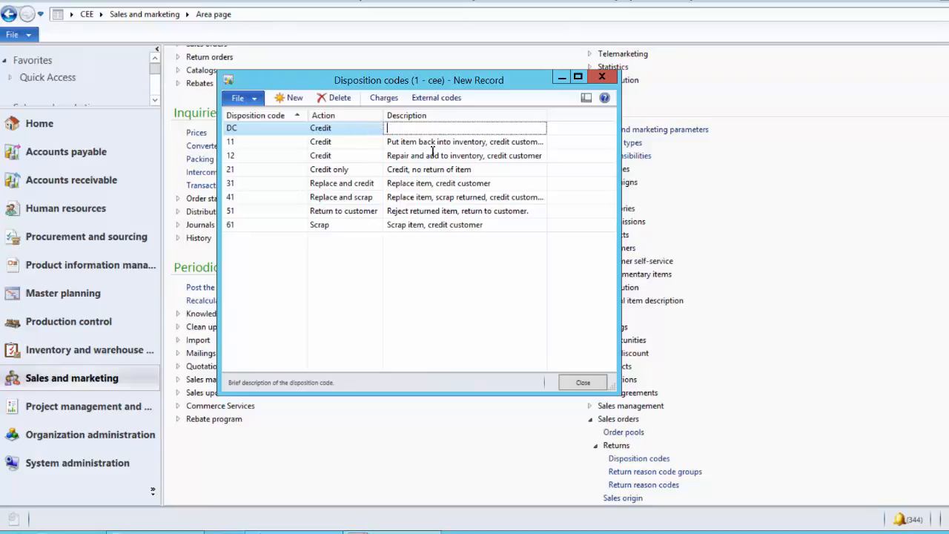
# Step: Delete the disposition code DC from the disposition codes list
pyautogui.click(351, 157)
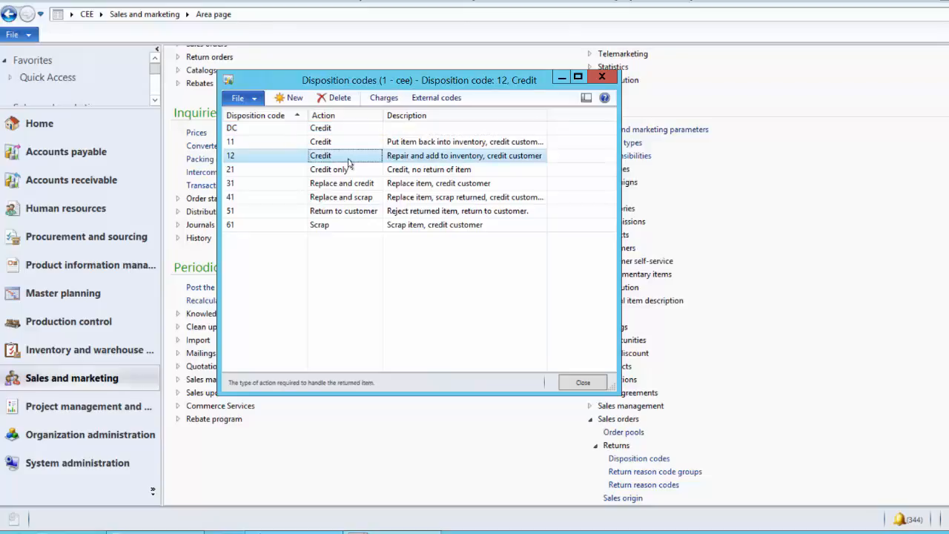
pyautogui.click(350, 146)
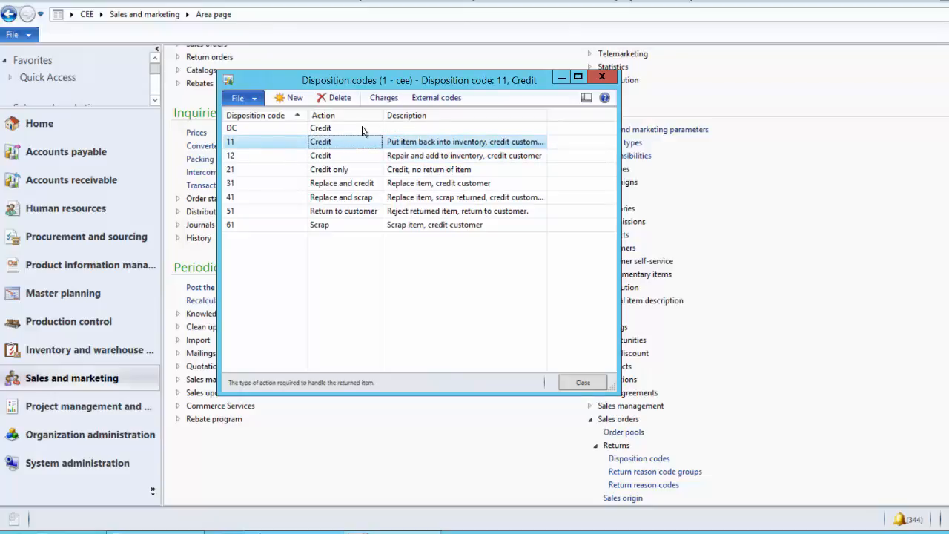
pyautogui.click(363, 130)
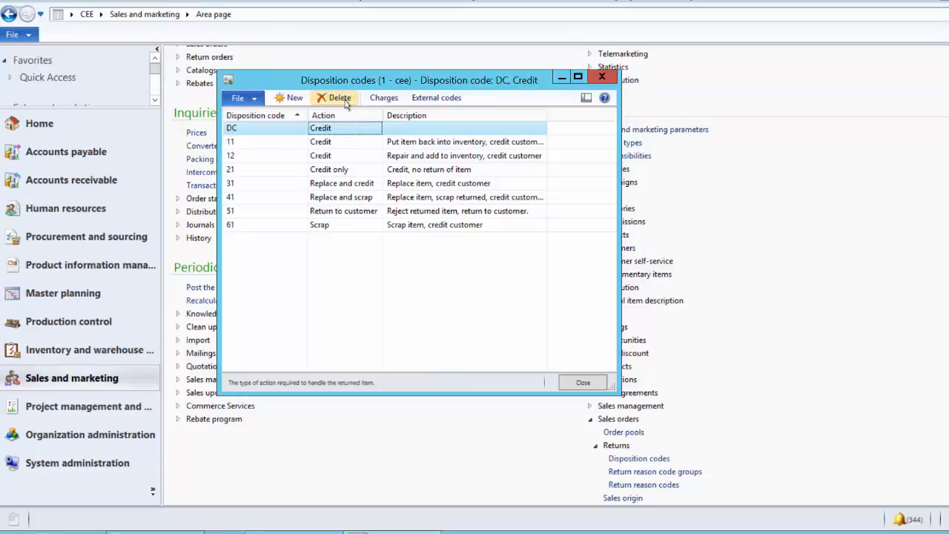
pyautogui.click(344, 100)
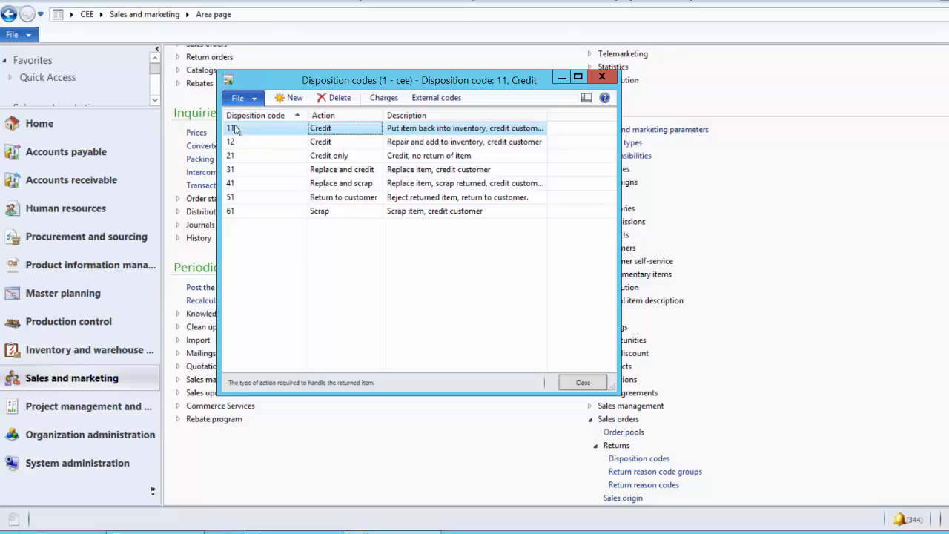
# Step: Create a charges record for disposition code 11 with charges code 02, Handling, and a charges value of 1, and close both forms
pyautogui.click(385, 100)
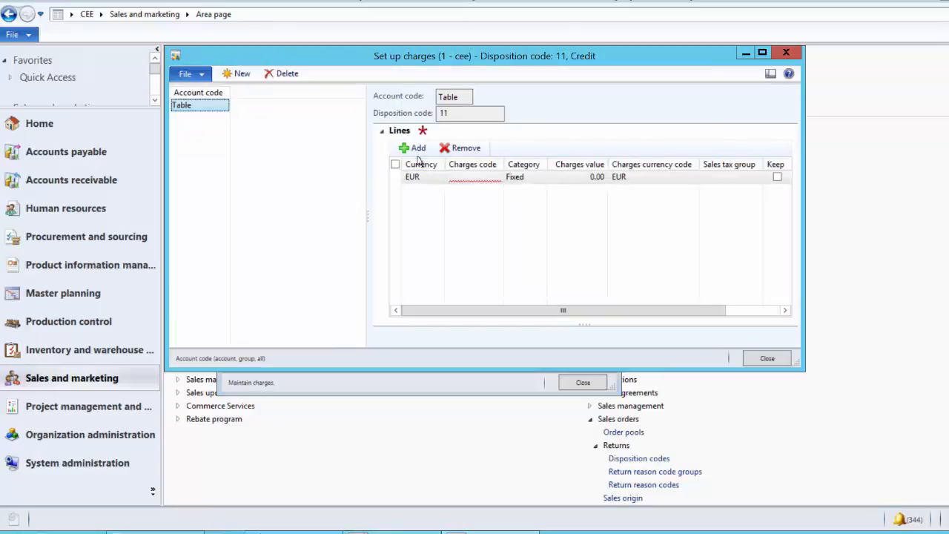
pyautogui.click(501, 176)
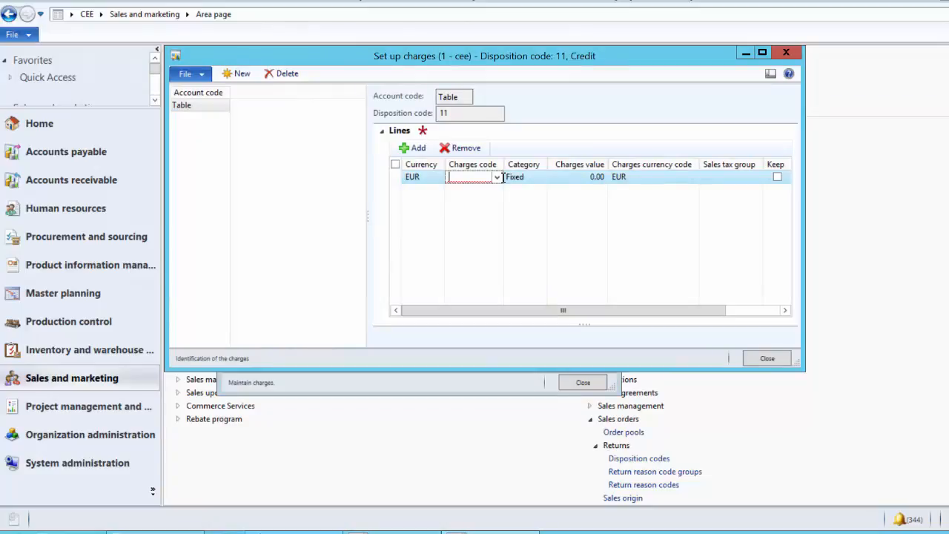
pyautogui.click(498, 176)
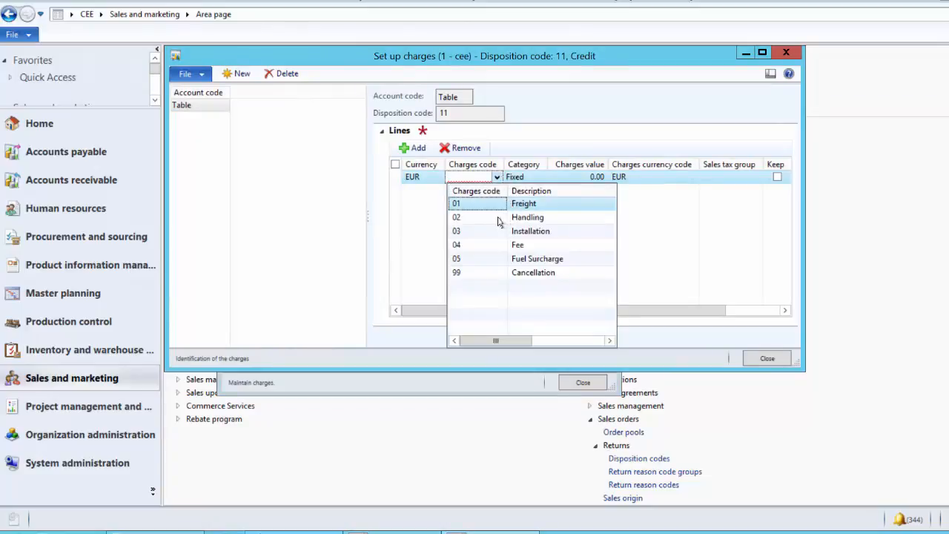
pyautogui.click(499, 221)
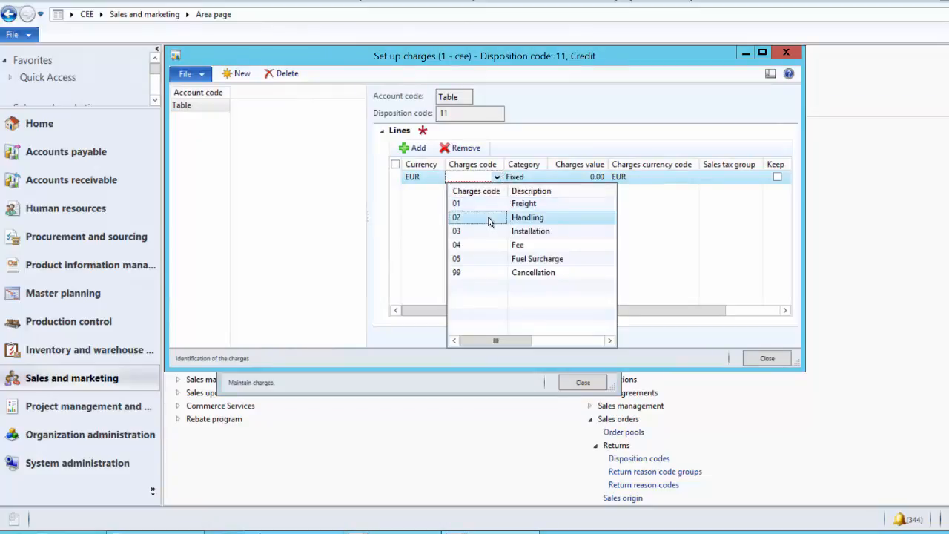
pyautogui.click(566, 180)
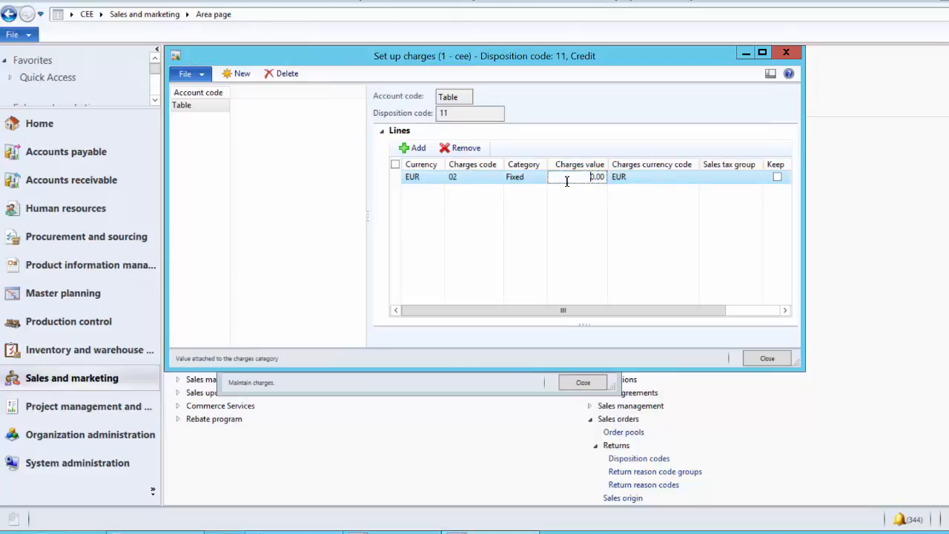
pyautogui.write('1')
pyautogui.click(767, 358)
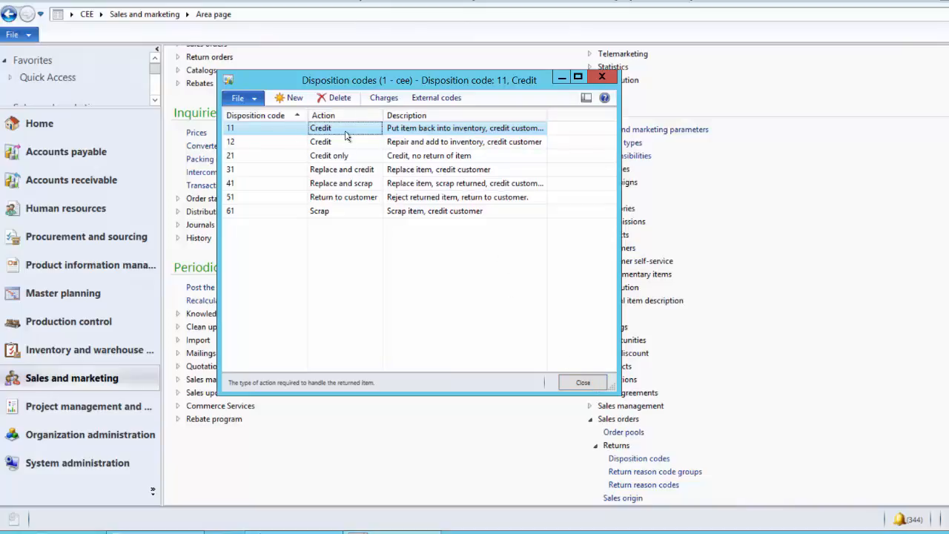
pyautogui.click(583, 384)
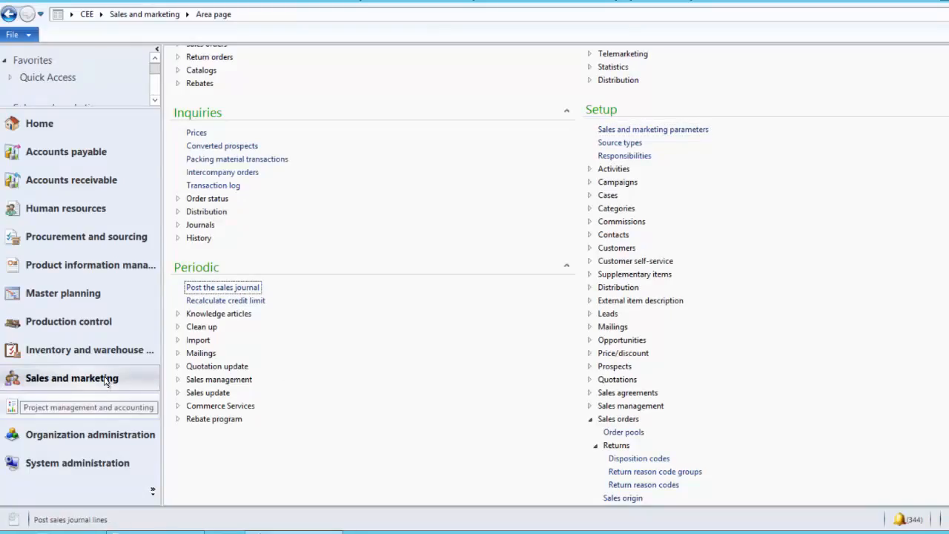
# Step: Open the list of all return orders and start a return order for the customer Forest Wholesales
pyautogui.scroll(3, 353, 353)
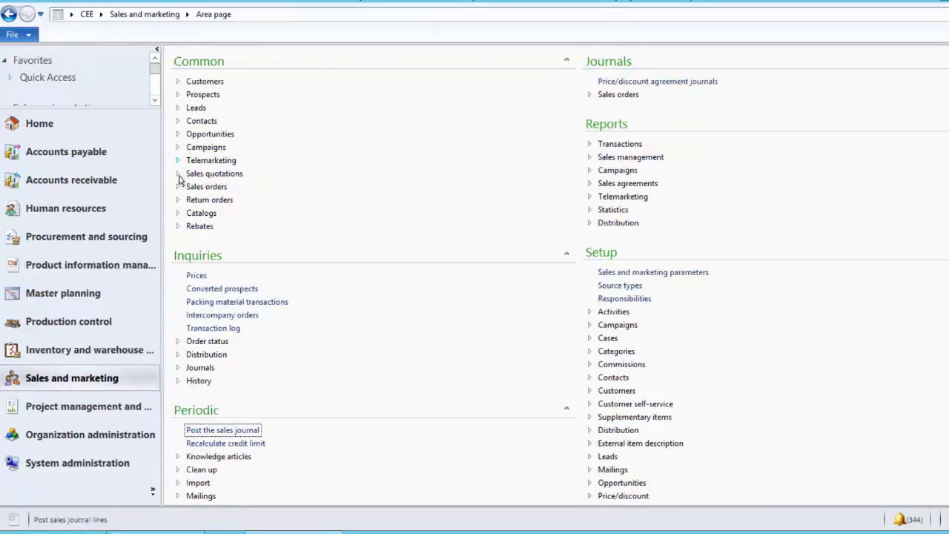
pyautogui.click(179, 201)
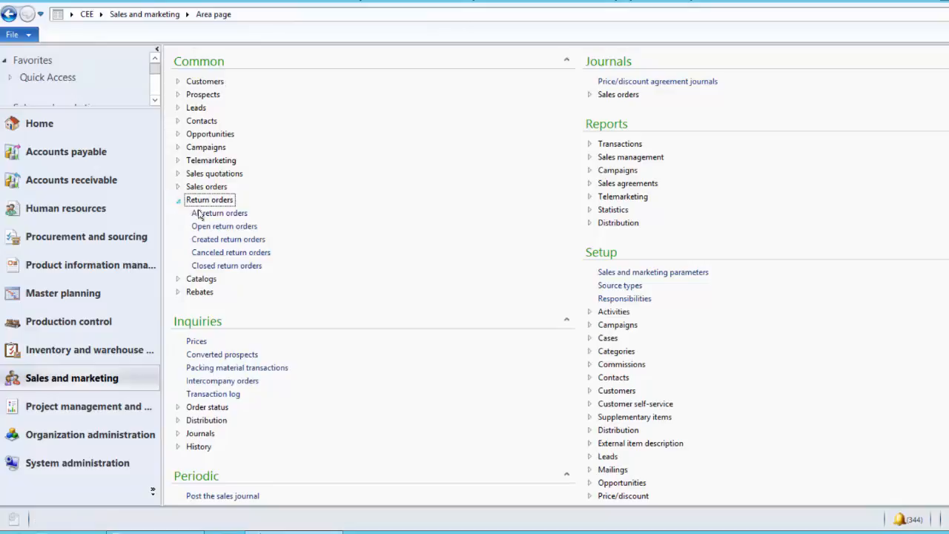
pyautogui.click(217, 214)
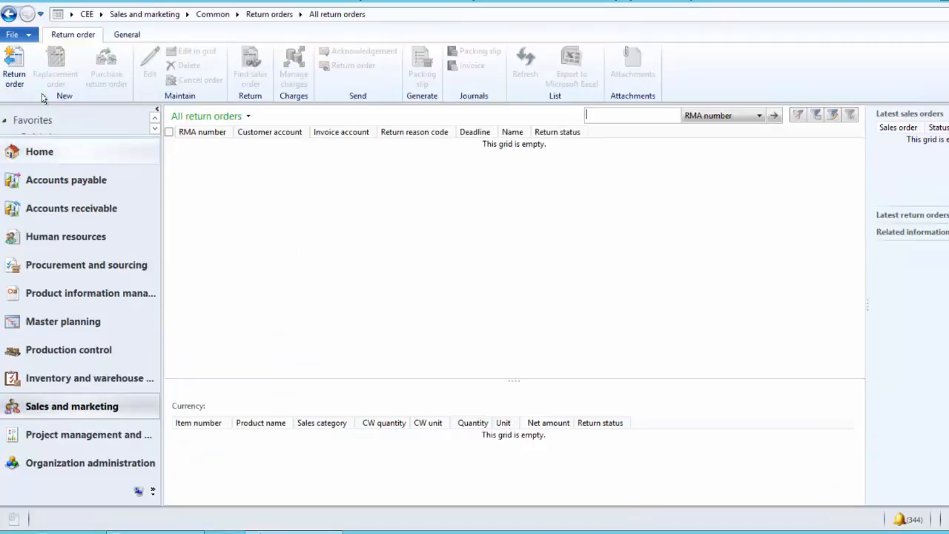
pyautogui.click(16, 74)
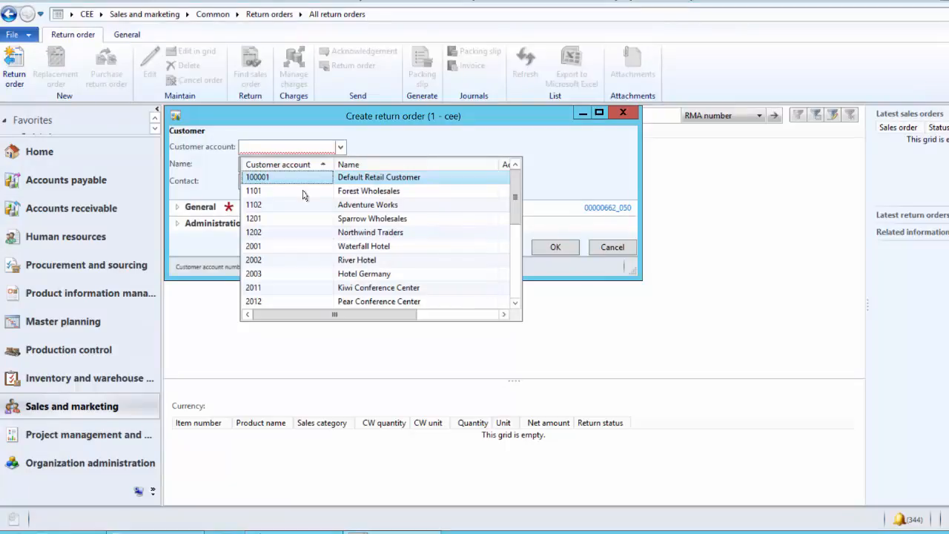
pyautogui.click(302, 190)
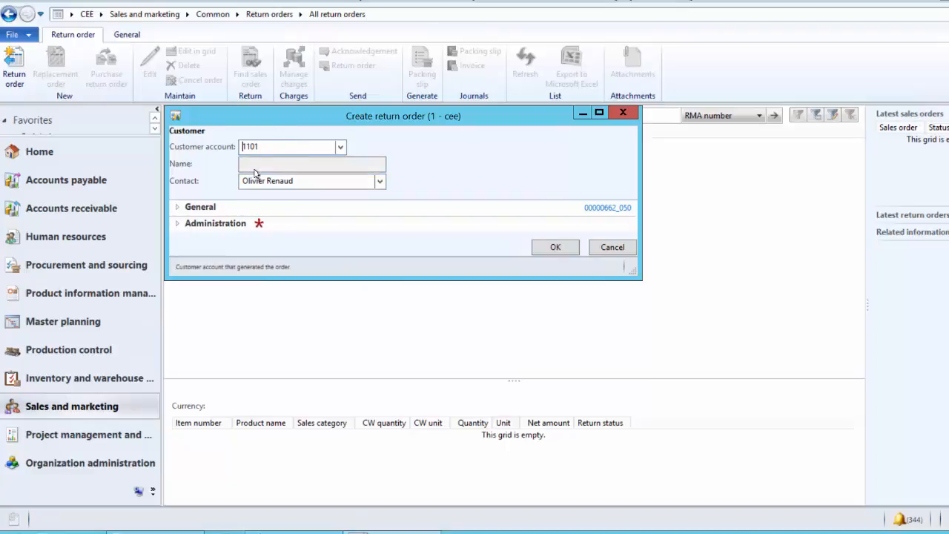
# Step: Set the return order's reason code to 23, Damaged, from the Defect group, and confirm creation of the order
pyautogui.click(178, 224)
pyautogui.click(179, 210)
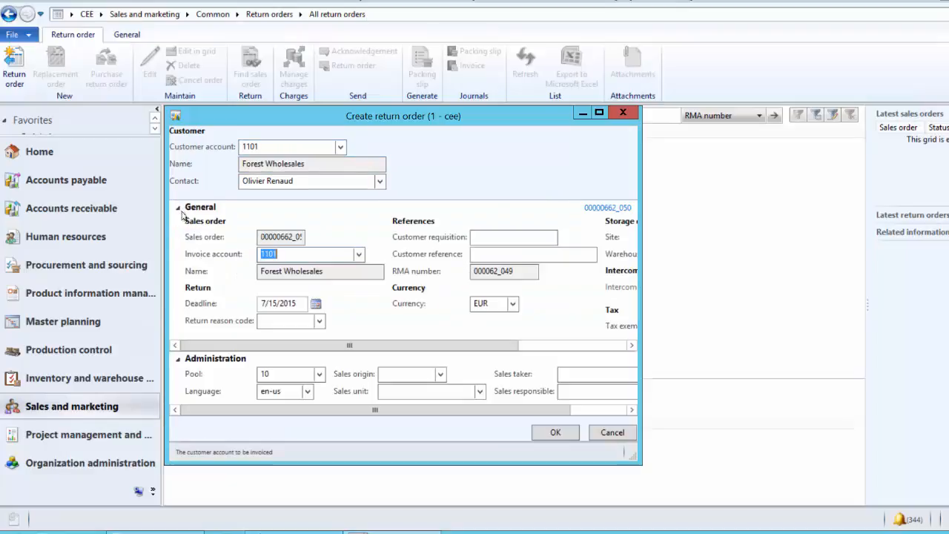
pyautogui.click(320, 324)
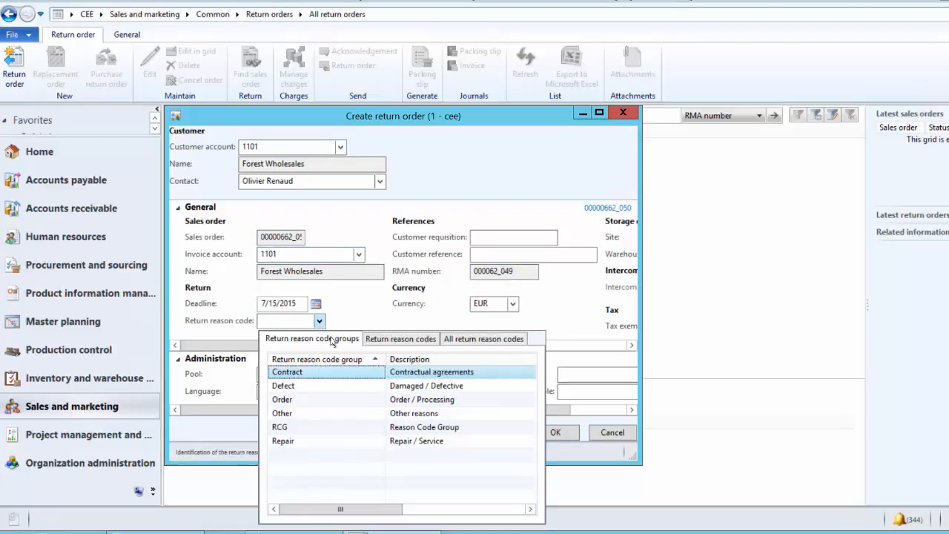
pyautogui.click(329, 391)
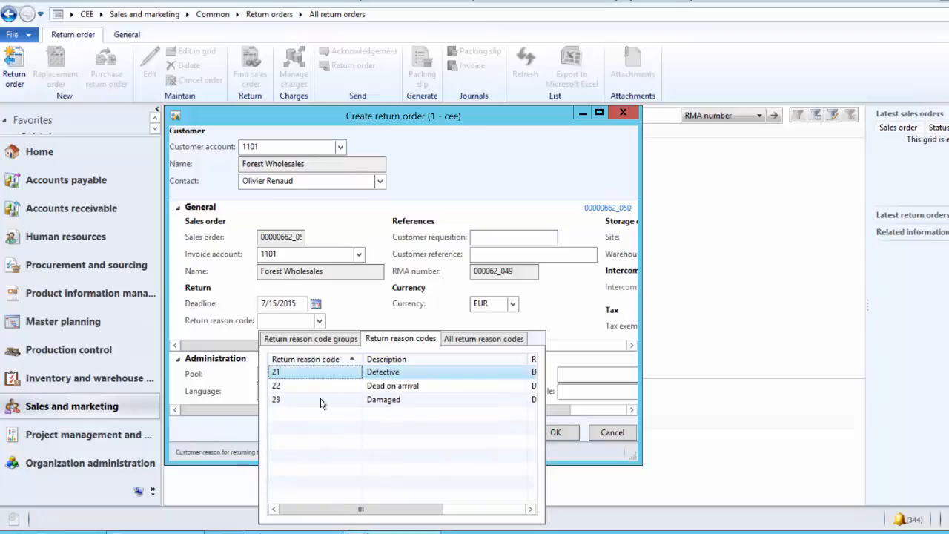
pyautogui.click(306, 400)
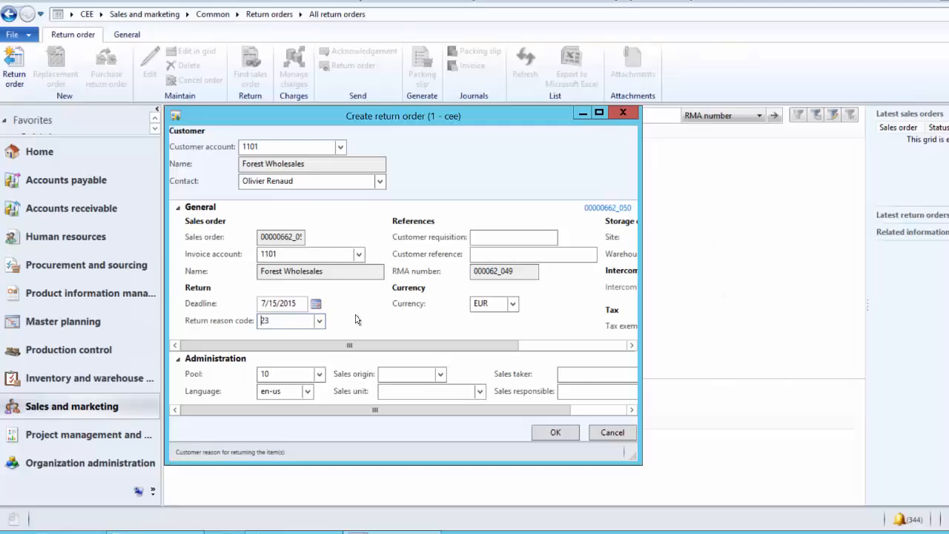
pyautogui.press('Tab')
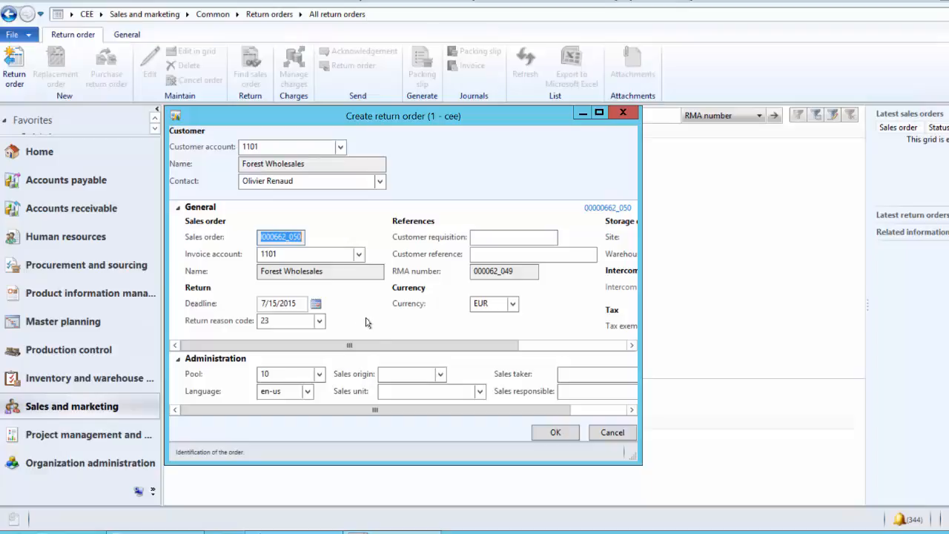
pyautogui.click(319, 321)
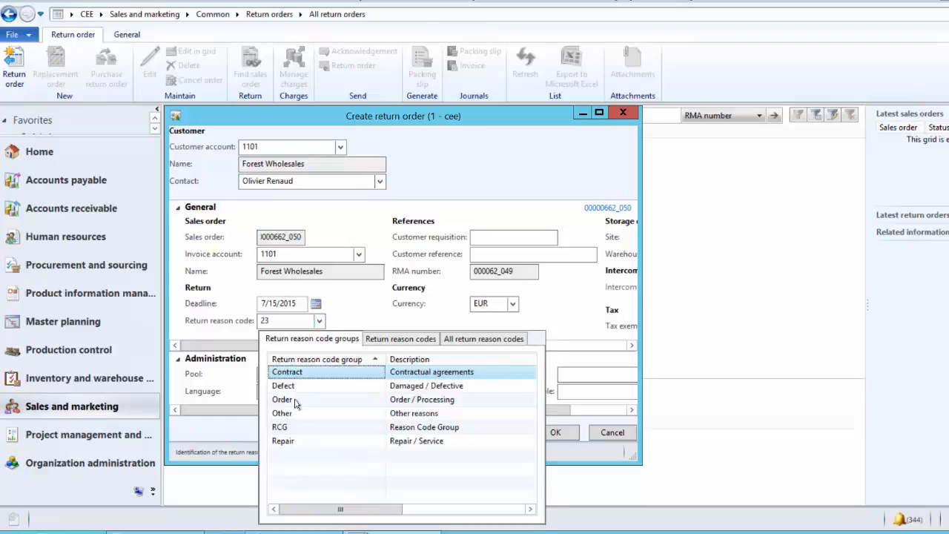
pyautogui.click(377, 312)
pyautogui.click(554, 433)
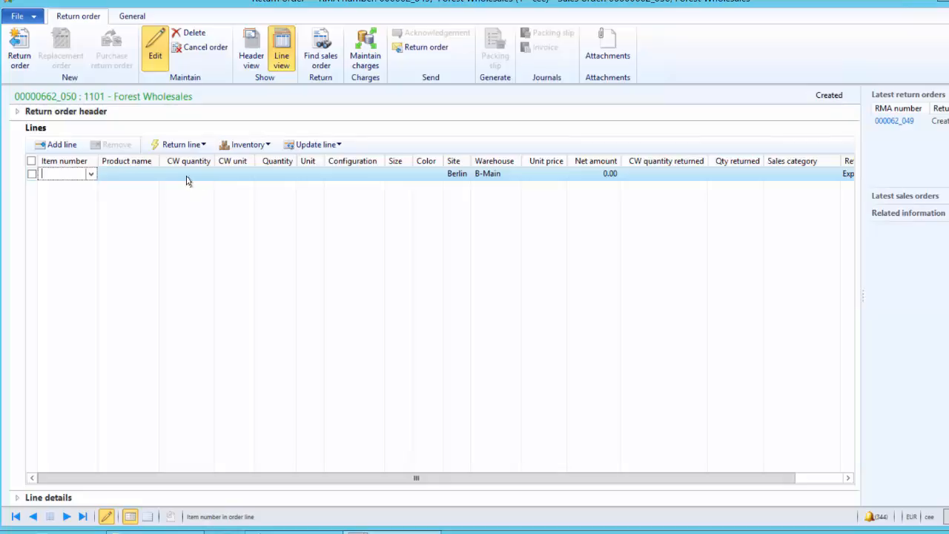
# Step: Enter item R-Bicycle on the return order line for Forest Wholesales
pyautogui.click(66, 171)
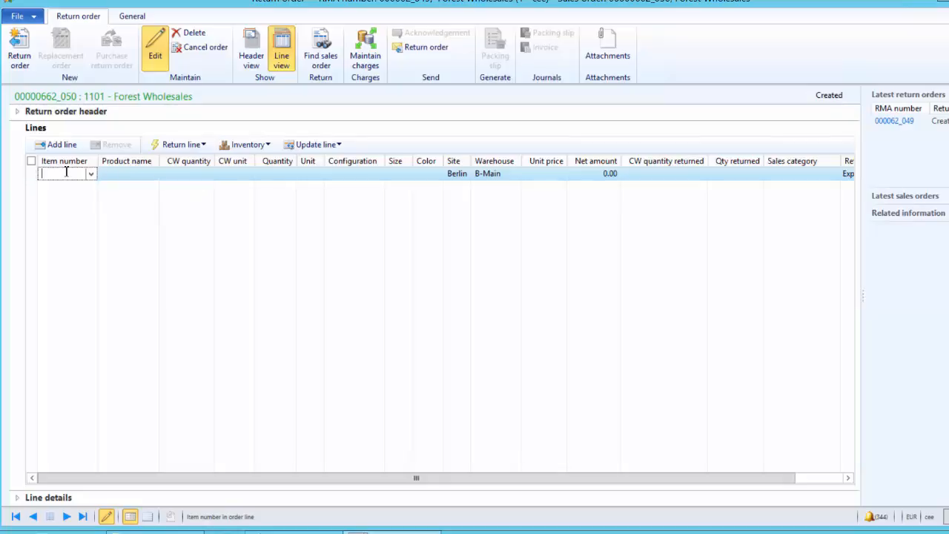
pyautogui.write('R*')
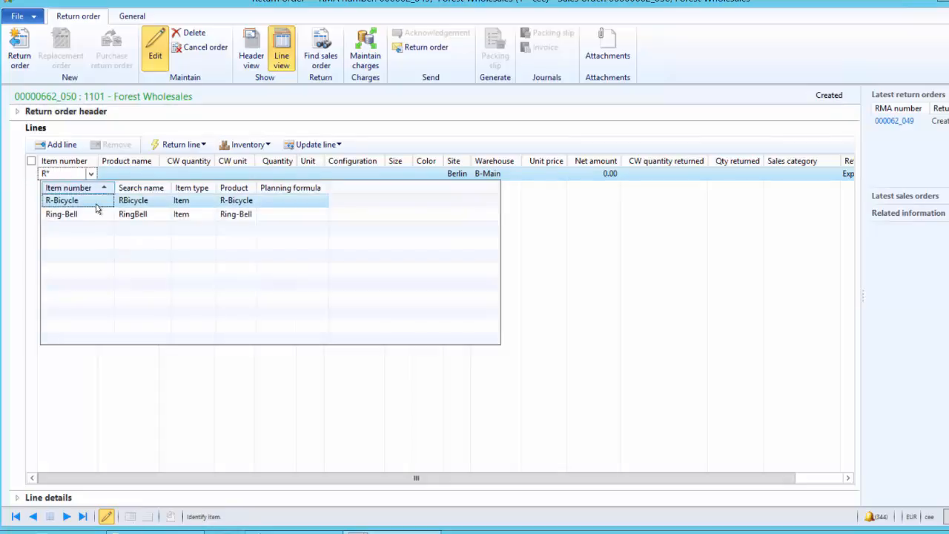
pyautogui.press('Escape')
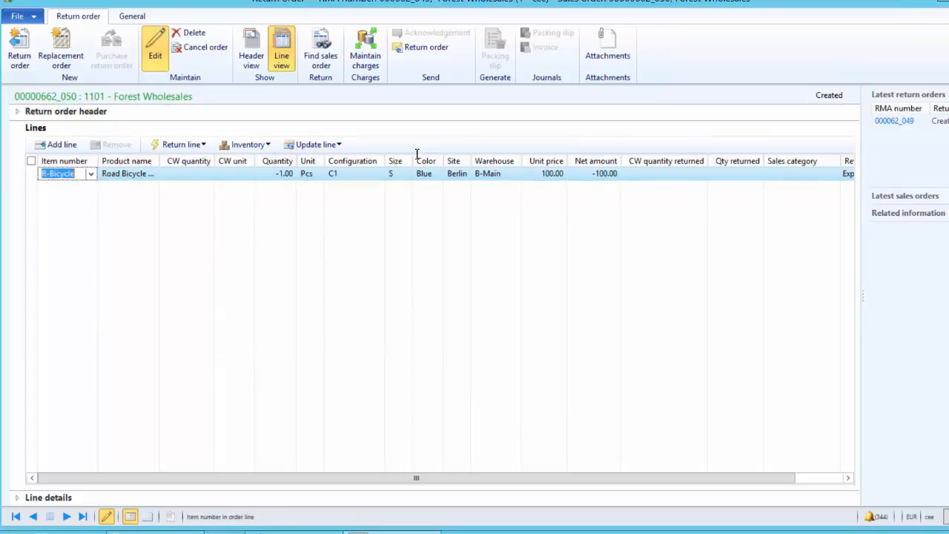
pyautogui.click(675, 178)
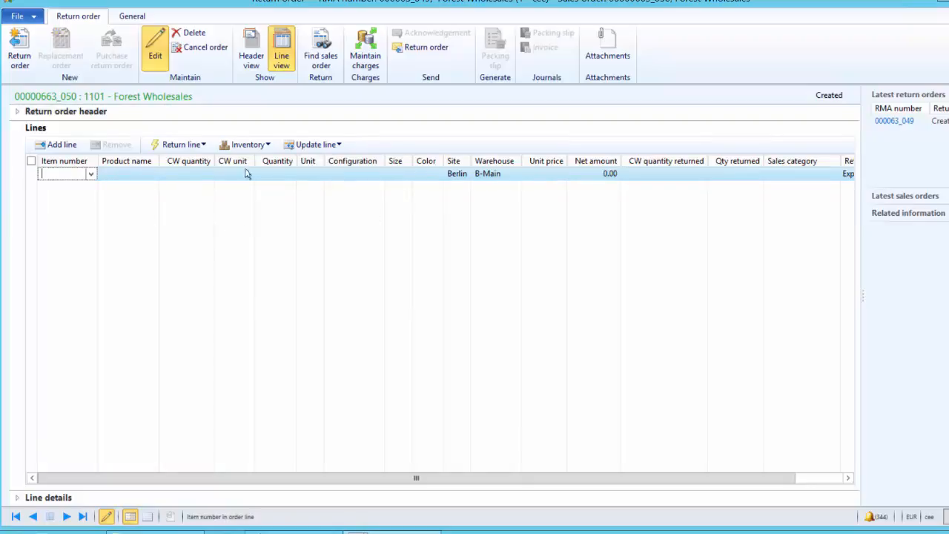
# Step: Use Find sales order to copy the invoiced R-Bicycle line into the return order, with a quantity to return of 1
pyautogui.click(324, 57)
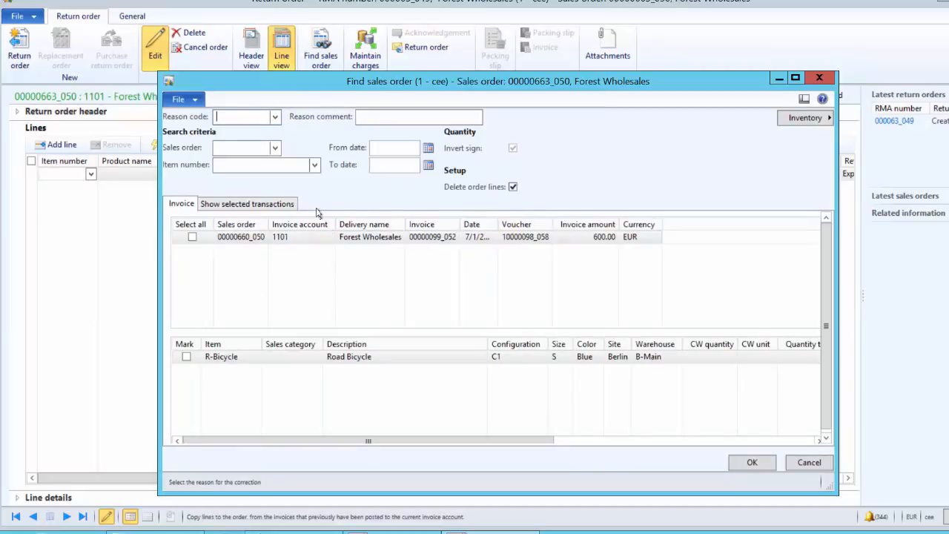
pyautogui.click(300, 242)
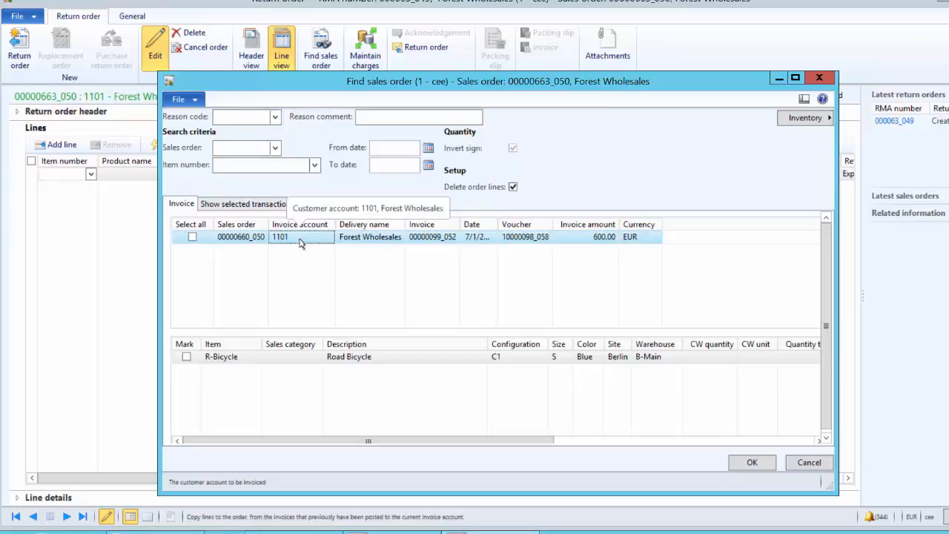
pyautogui.click(192, 237)
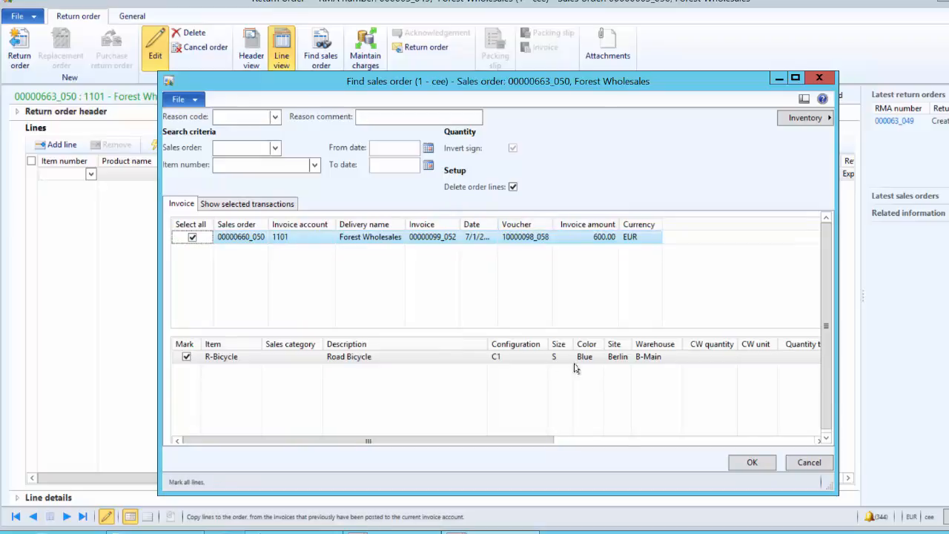
pyautogui.moveTo(498, 441); pyautogui.dragTo(572, 445)
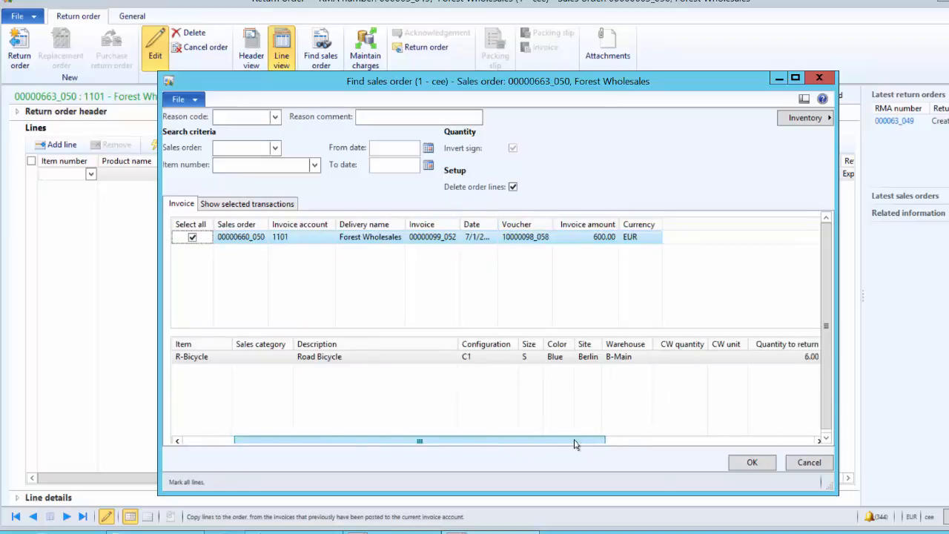
pyautogui.click(738, 357)
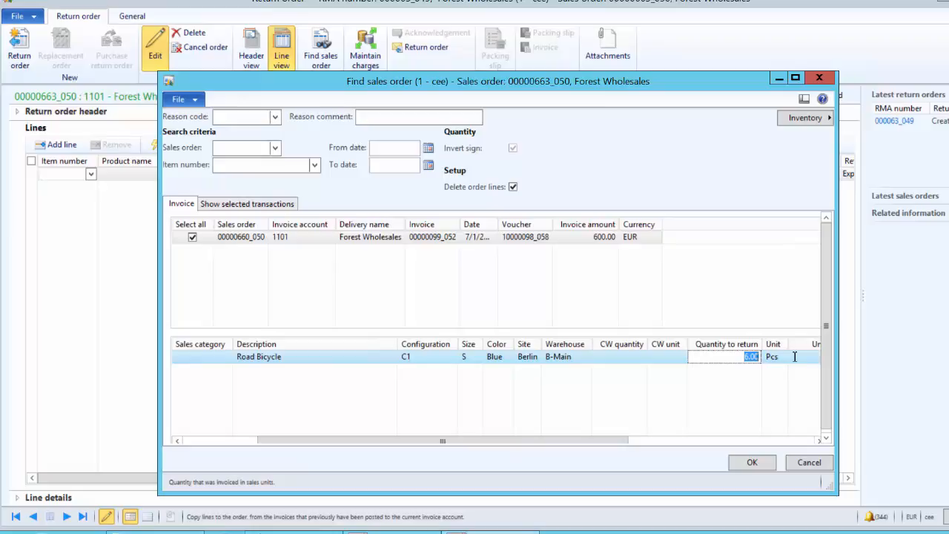
pyautogui.write('1')
pyautogui.press('Tab')
pyautogui.click(751, 462)
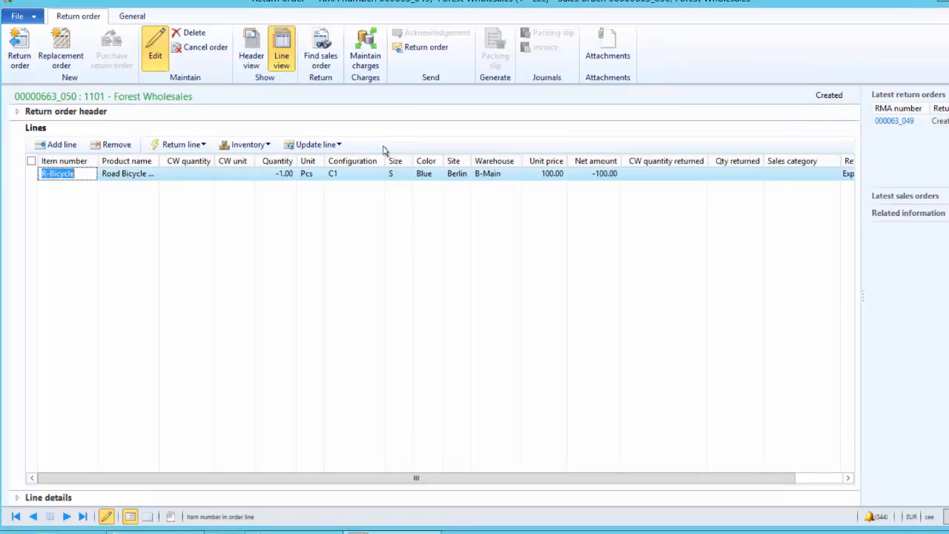
# Step: Examine which disposition codes are offered in the return line's details and in its registration, without assigning one
pyautogui.click(17, 498)
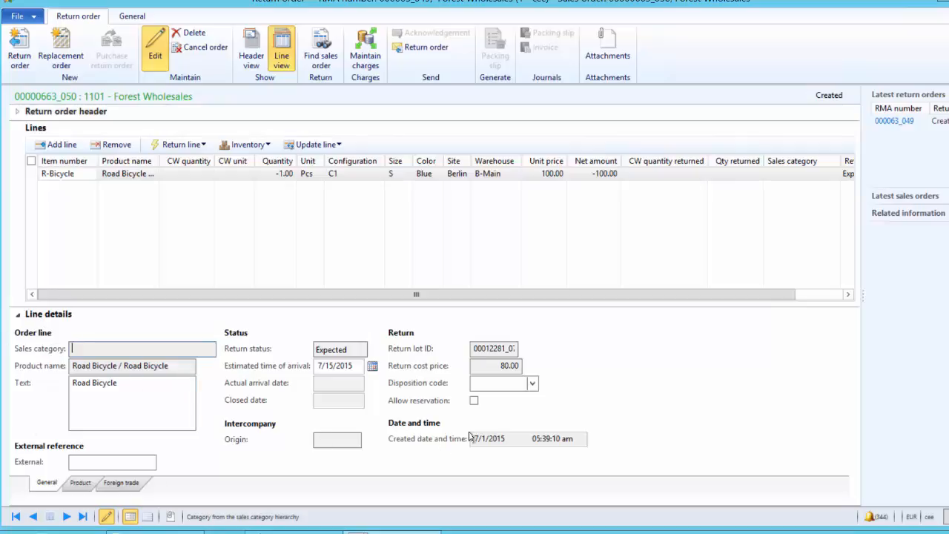
pyautogui.click(532, 384)
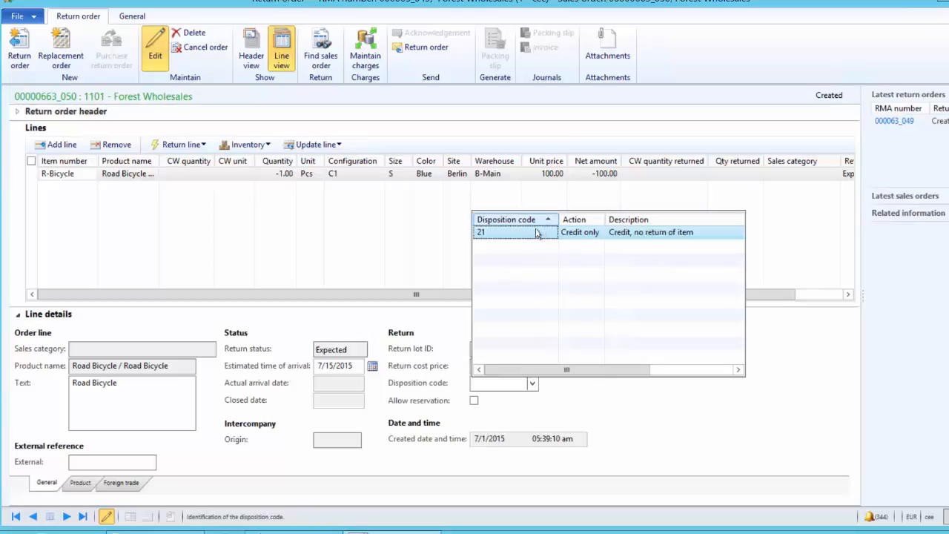
pyautogui.click(560, 395)
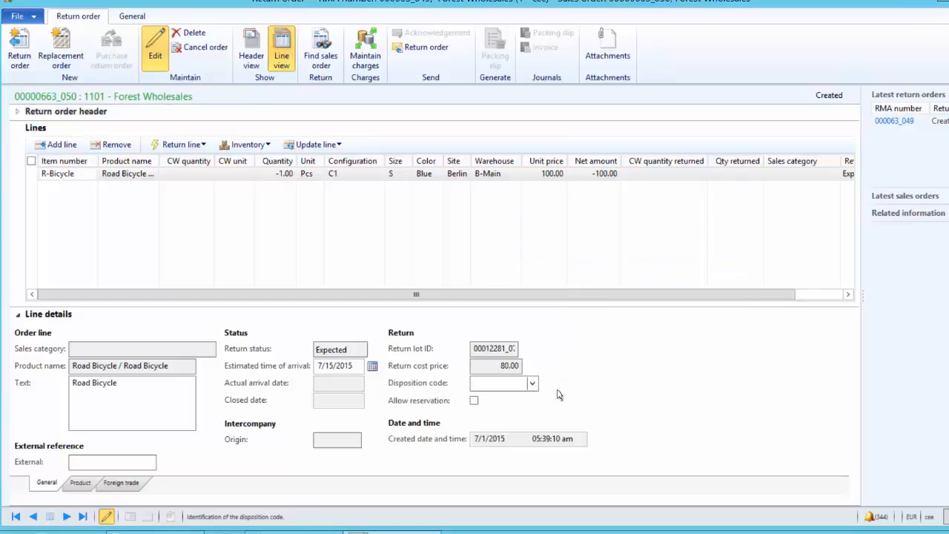
pyautogui.click(339, 145)
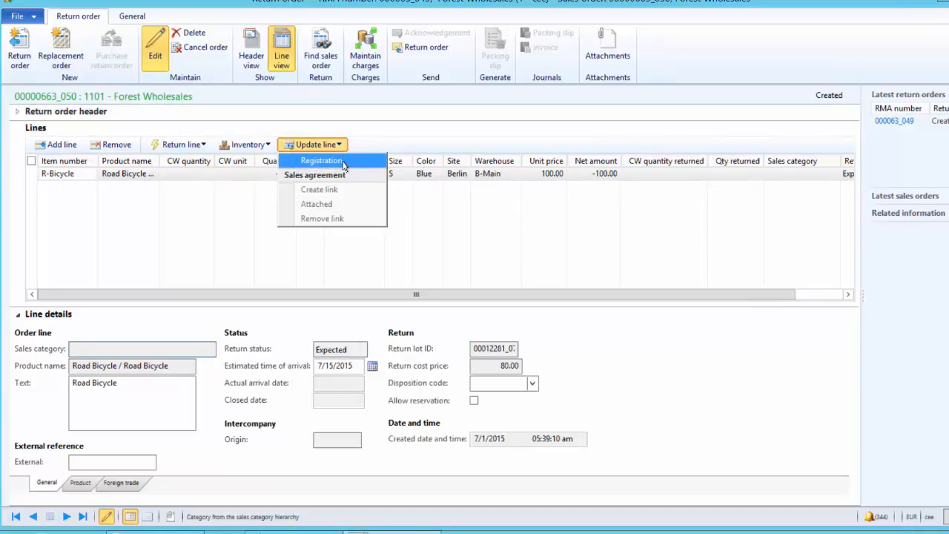
pyautogui.click(346, 158)
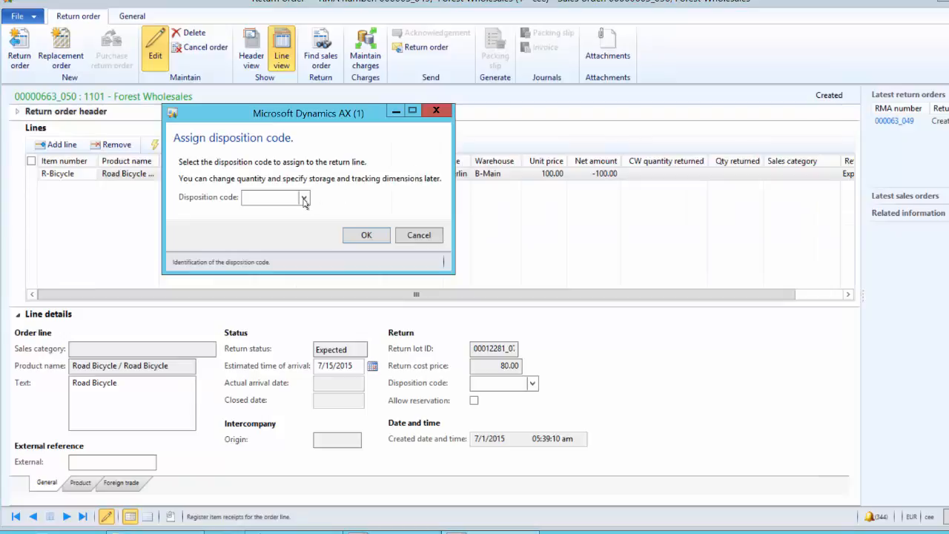
pyautogui.click(304, 198)
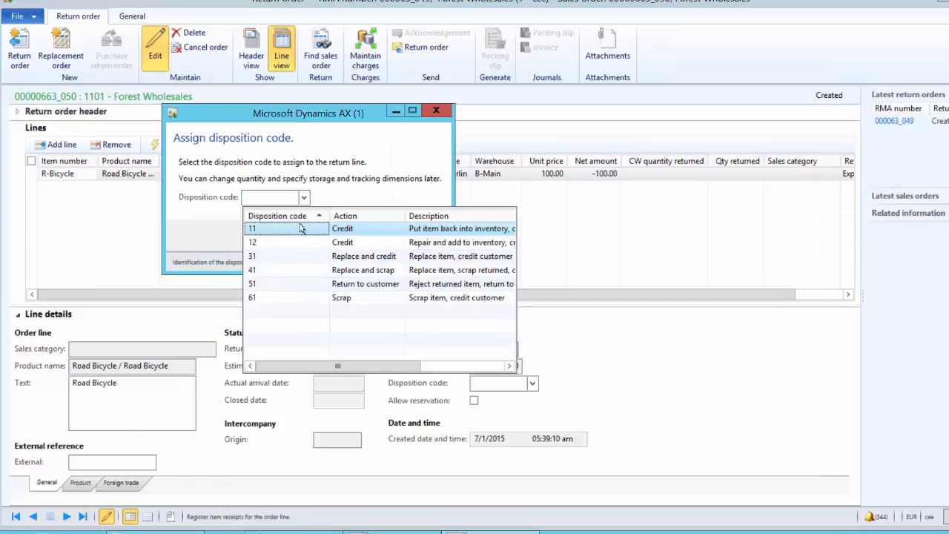
pyautogui.click(374, 193)
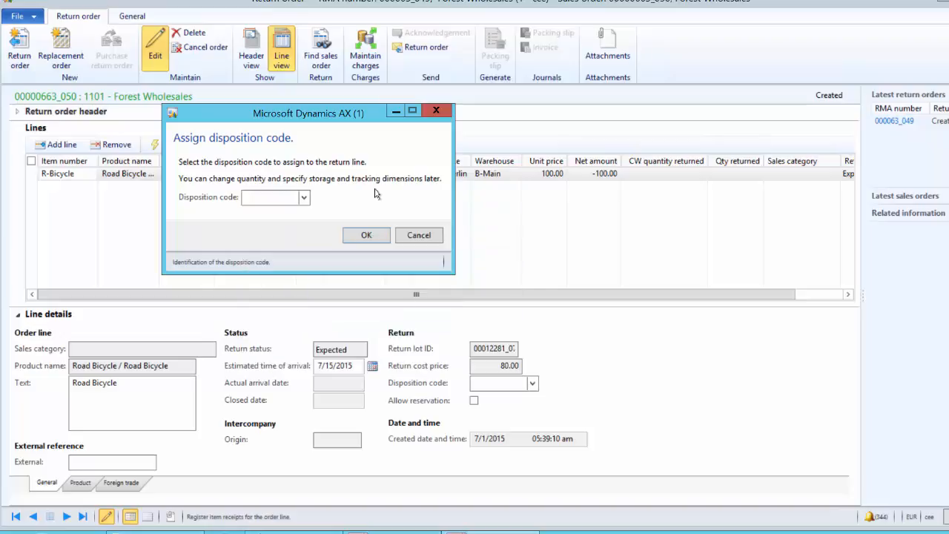
pyautogui.click(430, 237)
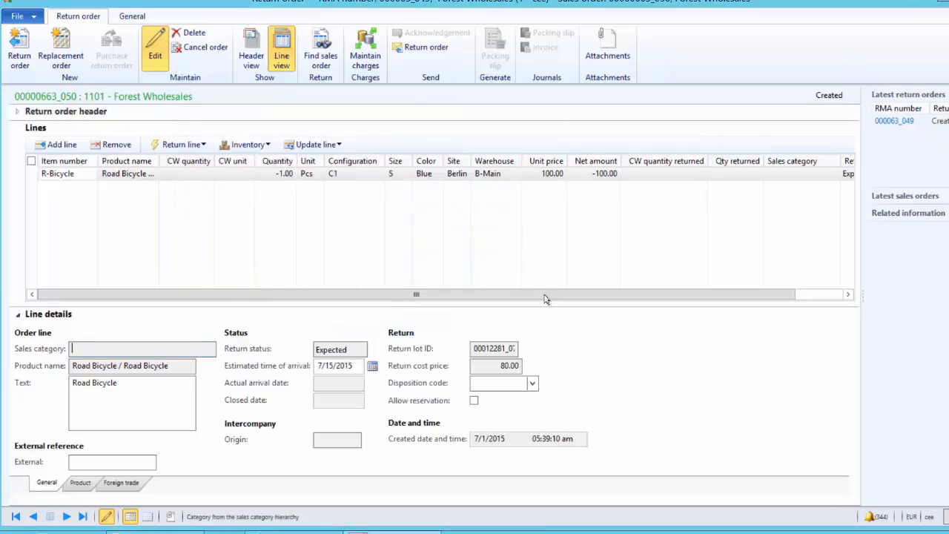
# Step: Set the R-Bicycle return line's disposition code to 21, Credit only, and go to its batch number
pyautogui.click(532, 384)
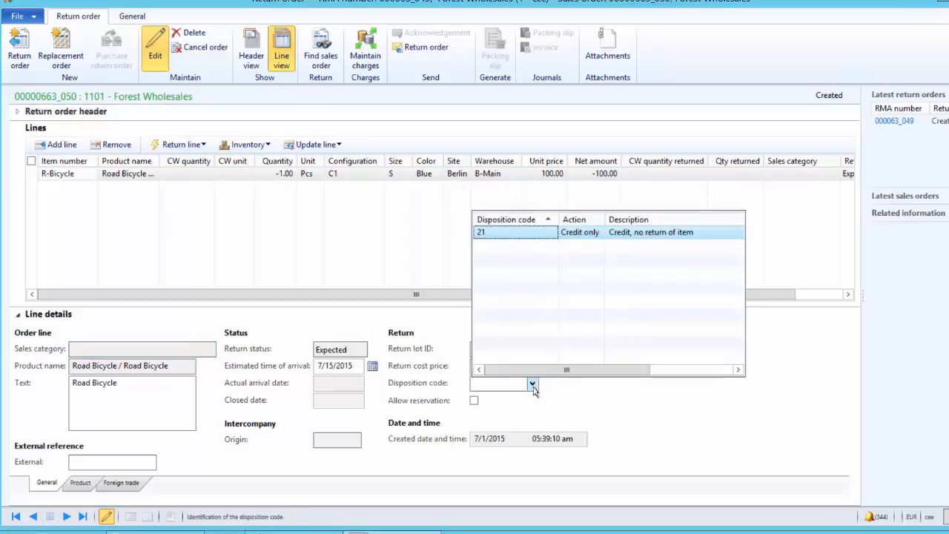
pyautogui.click(532, 236)
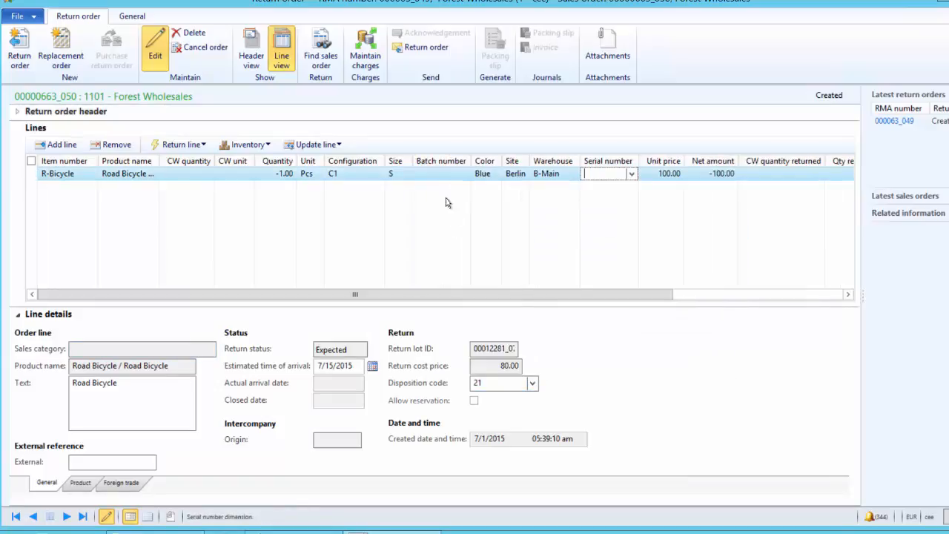
pyautogui.click(449, 177)
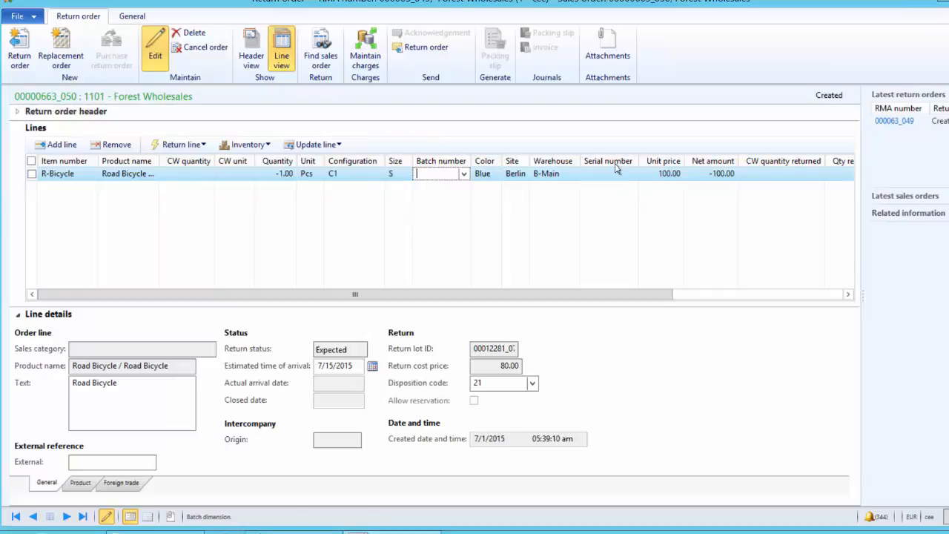
# Step: Examine the on-hand inventory of R-Bicycle by site, warehouse, batch number and serial number, and close the inquiry
pyautogui.moveTo(297, 531)
pyautogui.click(332, 430)
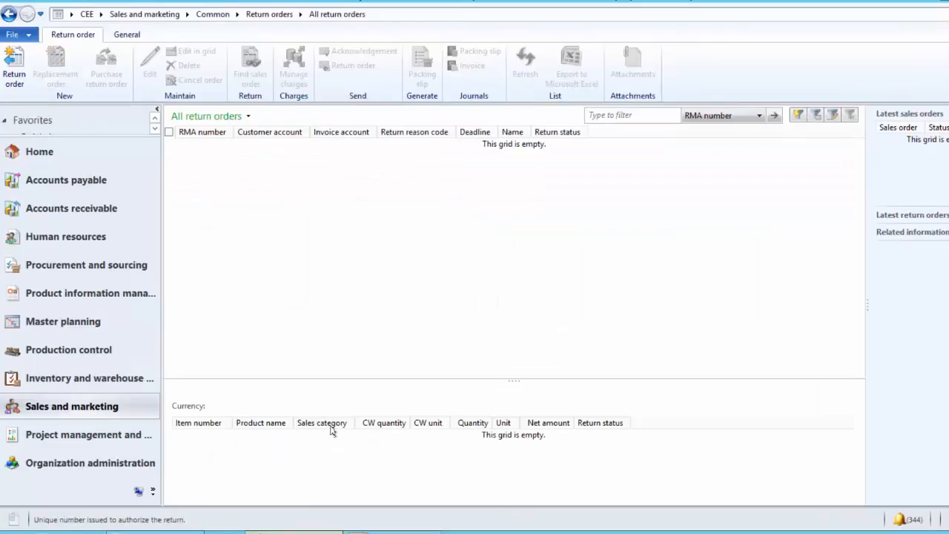
pyautogui.click(86, 380)
pyautogui.click(201, 252)
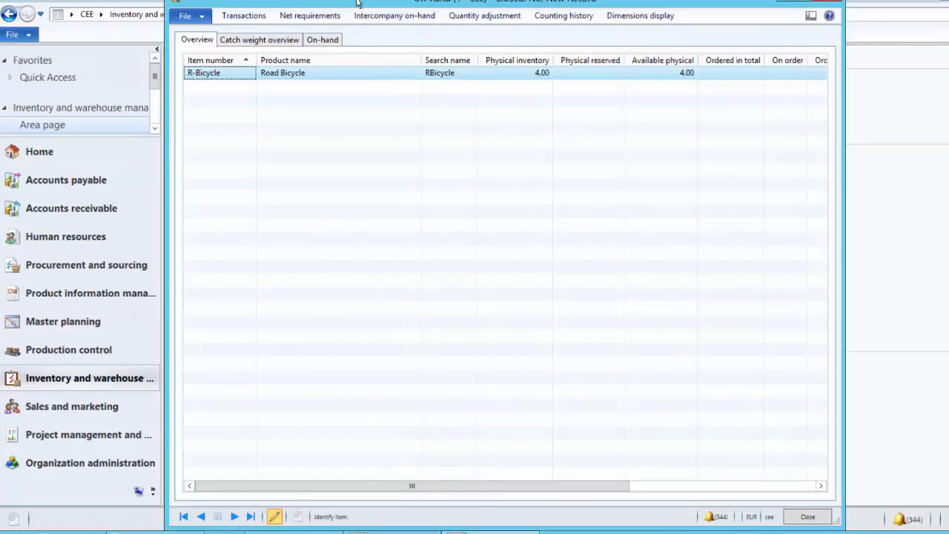
pyautogui.doubleClick(357, 3)
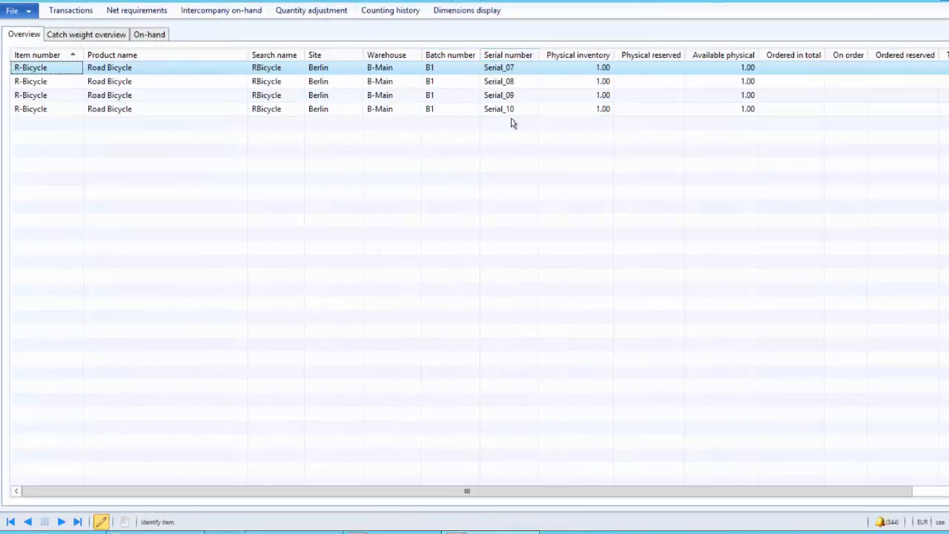
pyautogui.click(456, 69)
pyautogui.click(524, 72)
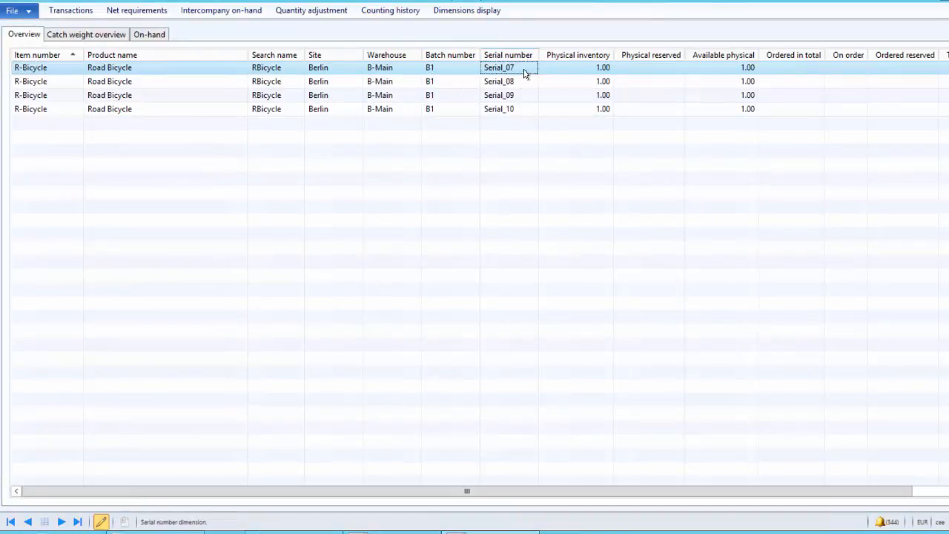
pyautogui.click(523, 111)
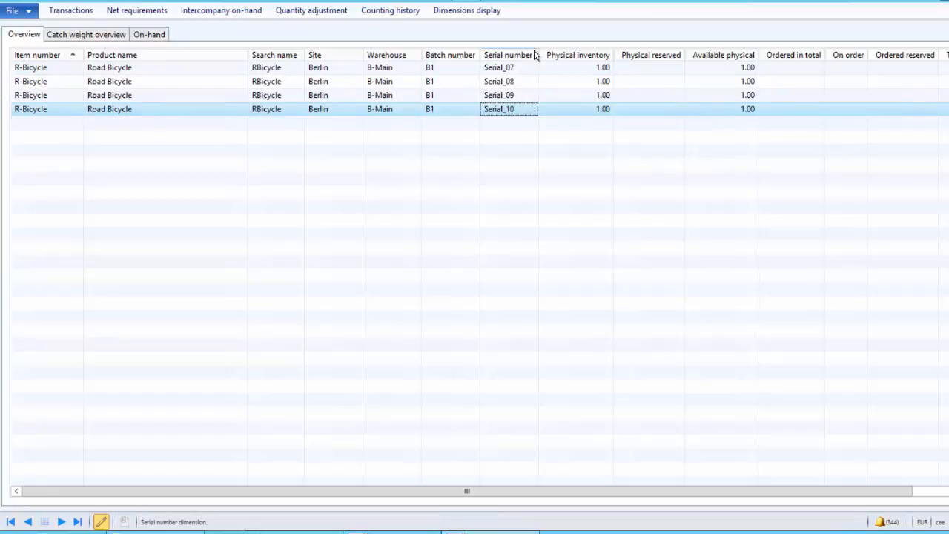
pyautogui.click(453, 71)
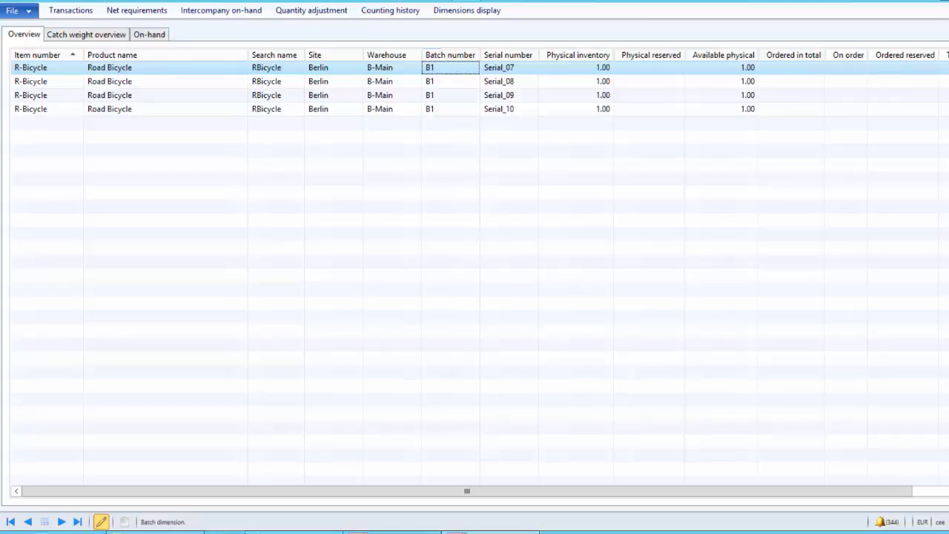
pyautogui.press('Escape')
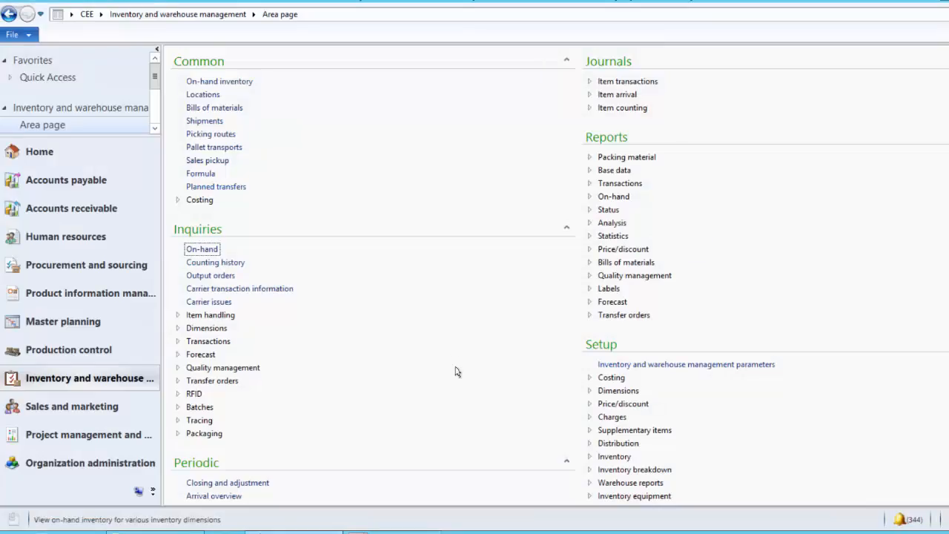
# Step: Set the R-Bicycle return line's batch number to B1 and its serial number to Serial_01
pyautogui.moveTo(342, 532)
pyautogui.click(413, 475)
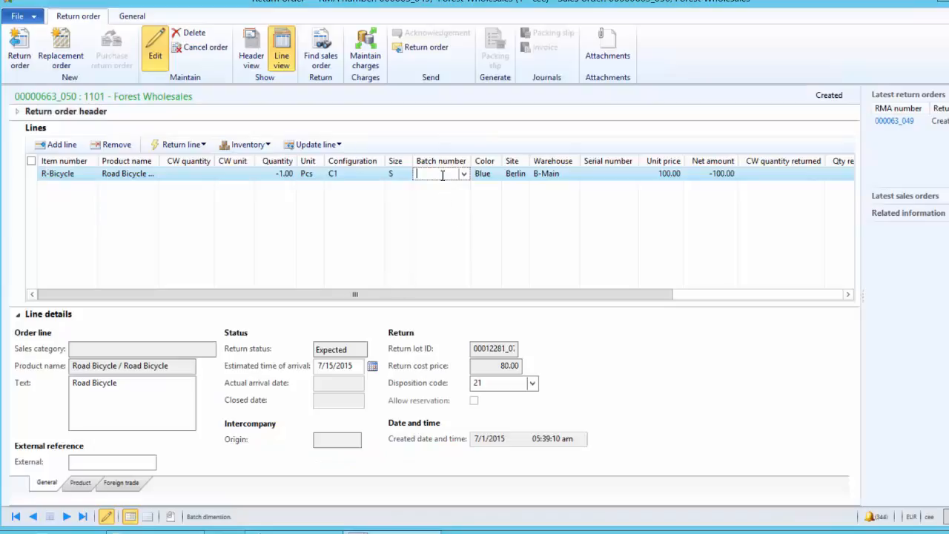
pyautogui.press('Tab')
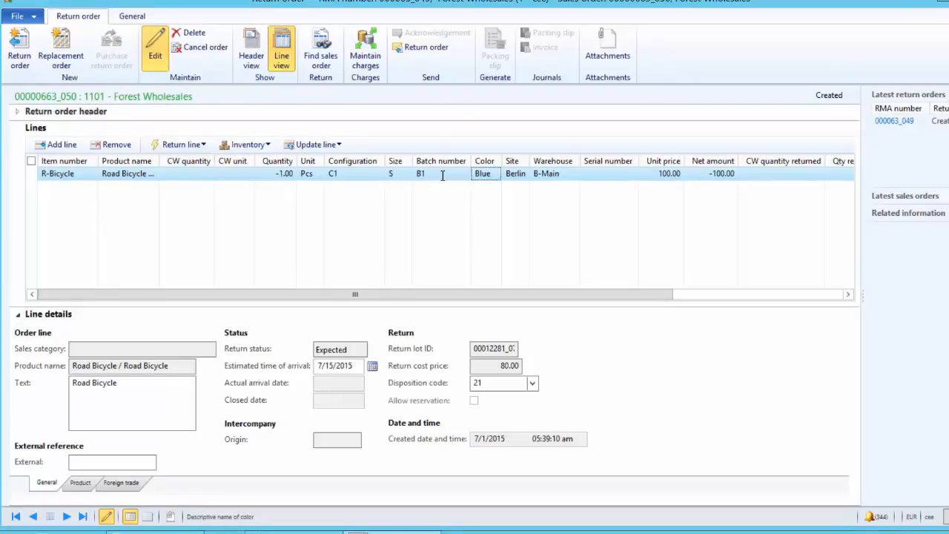
pyautogui.press('Tab')
pyautogui.press('Tab')
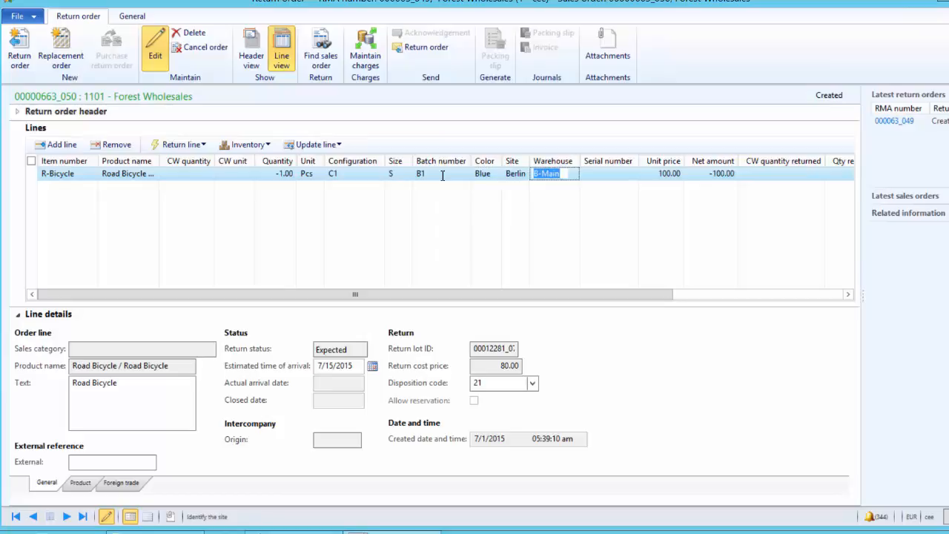
pyautogui.press('Tab')
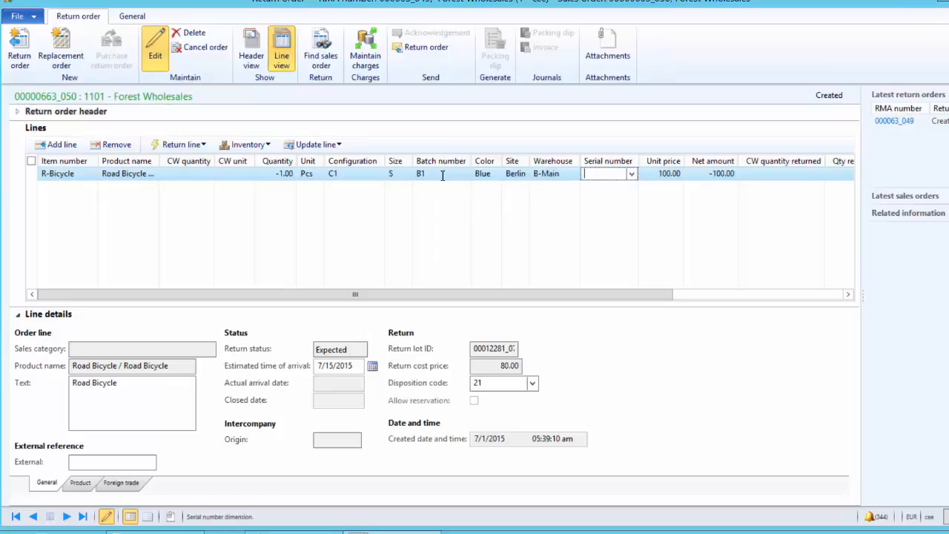
pyautogui.click(632, 174)
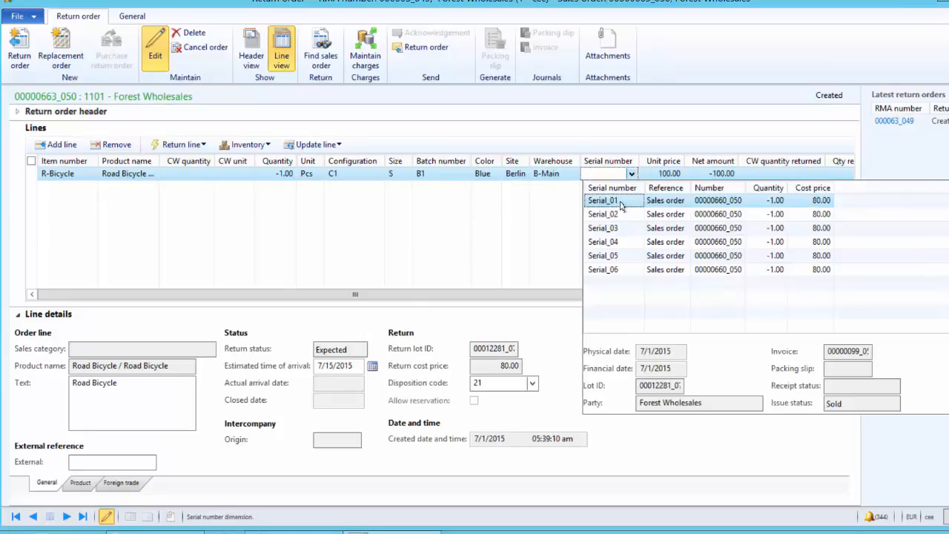
pyautogui.click(621, 201)
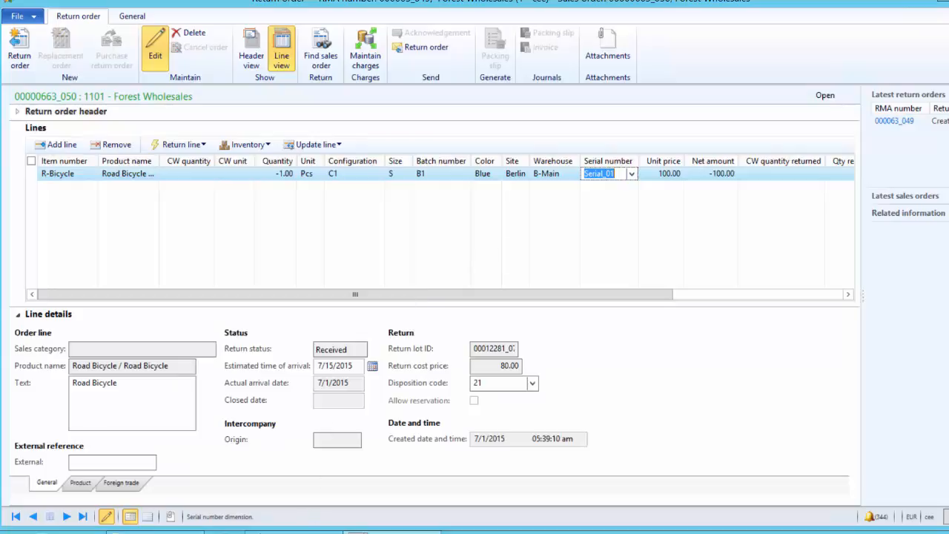
# Step: Close the R-Bicycle return order and open Forest Wholesales' returned order from all sales orders in Accounts receivable
pyautogui.click(293, 532)
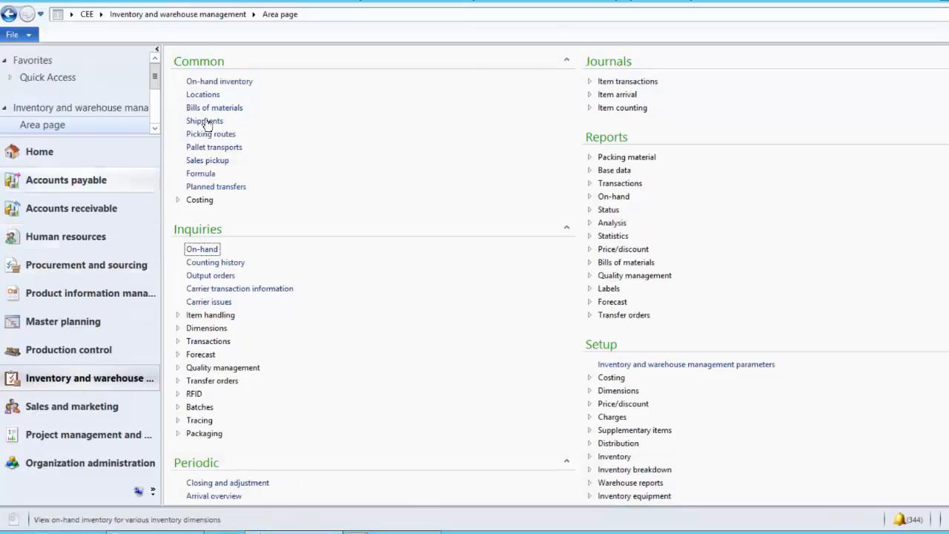
pyautogui.click(90, 212)
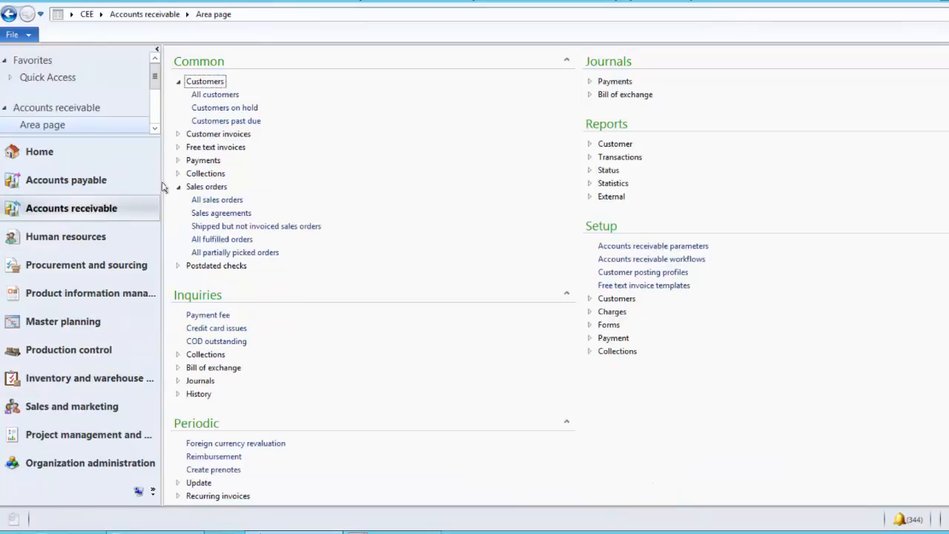
pyautogui.click(226, 202)
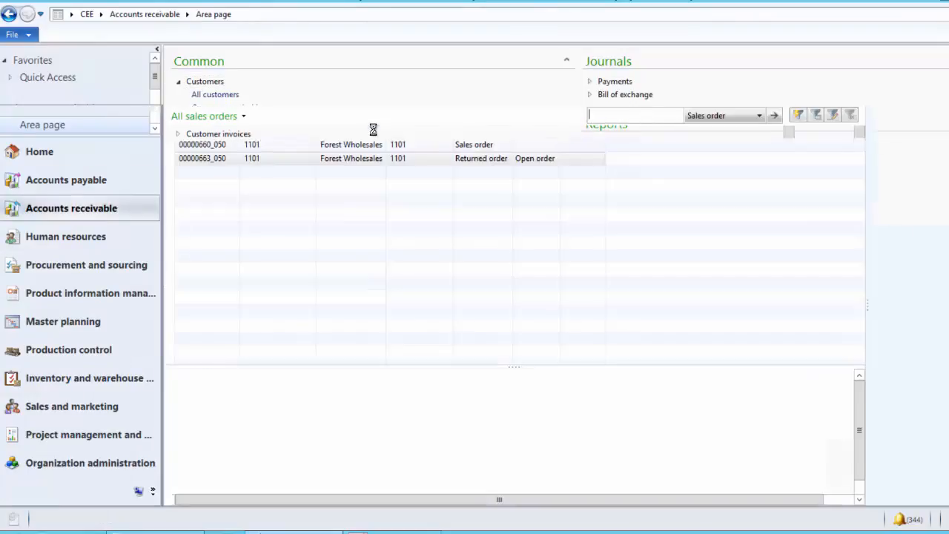
pyautogui.click(483, 162)
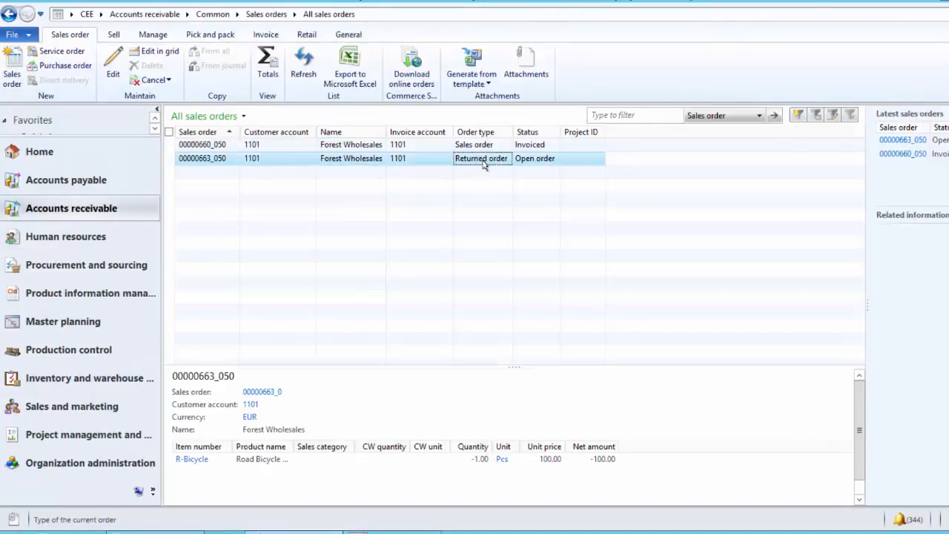
pyautogui.click(423, 164)
pyautogui.doubleClick(423, 164)
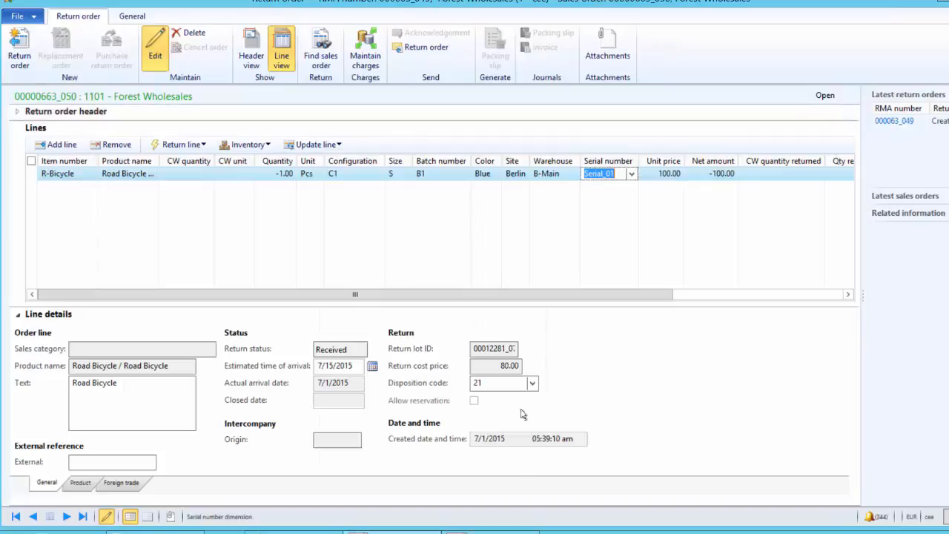
pyautogui.press('Escape')
pyautogui.press('Escape')
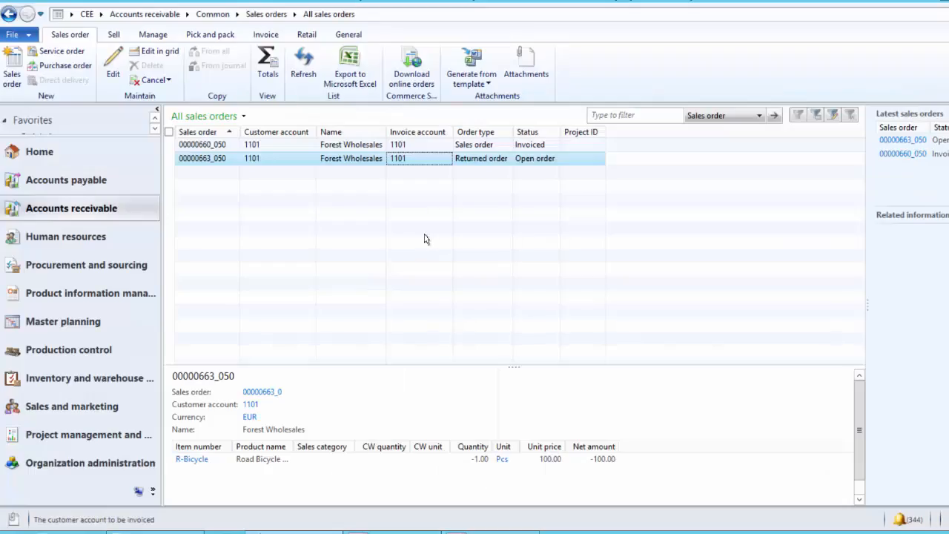
pyautogui.click(271, 162)
pyautogui.click(446, 161)
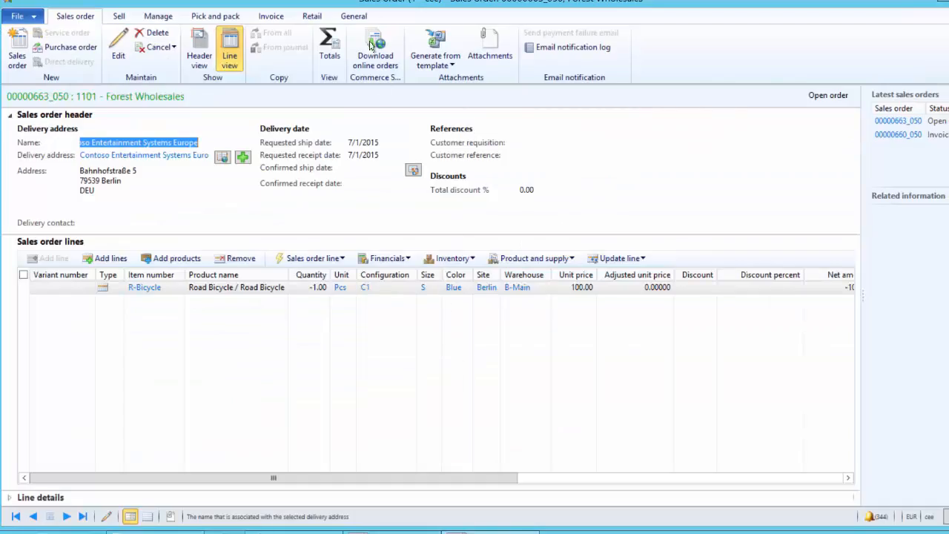
# Step: Post the invoice for the R-Bicycle returned order with quantity All and without printing, and close the order
pyautogui.click(271, 15)
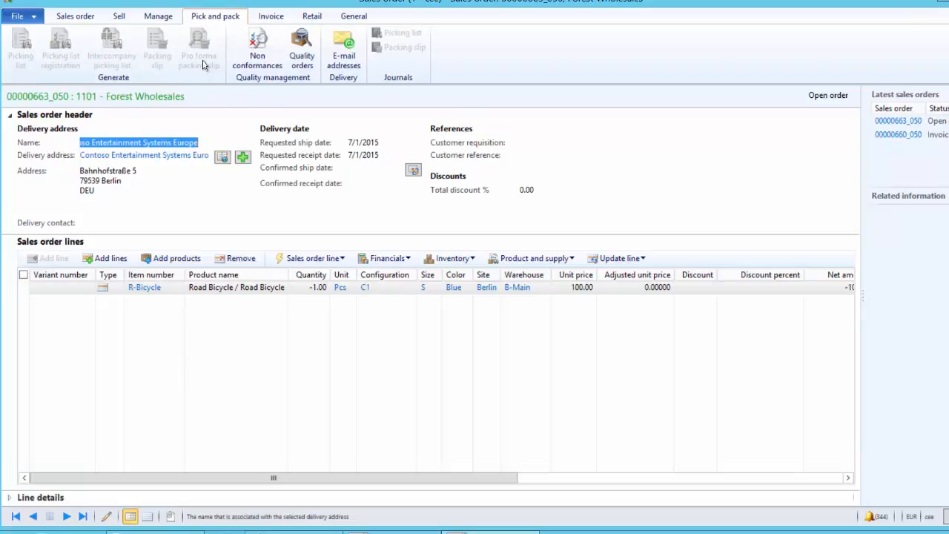
pyautogui.click(268, 17)
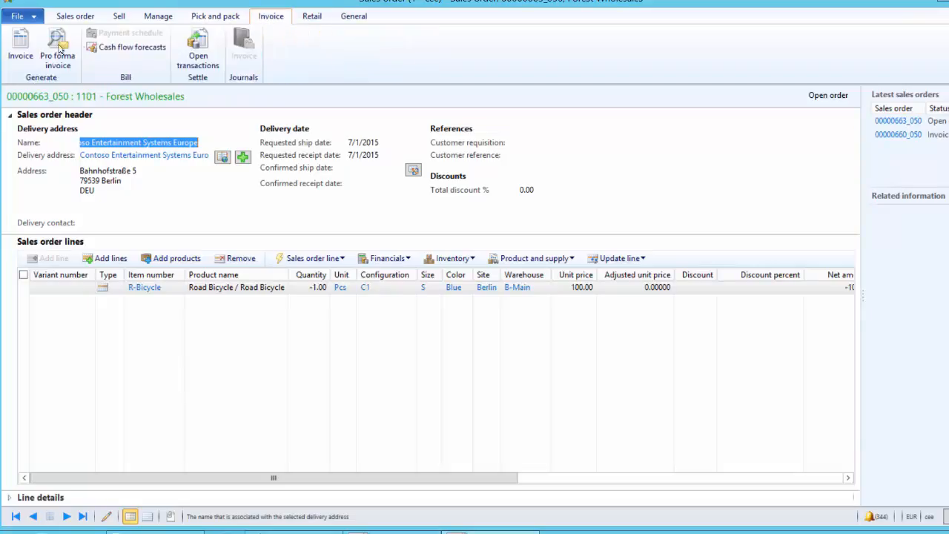
pyautogui.click(21, 49)
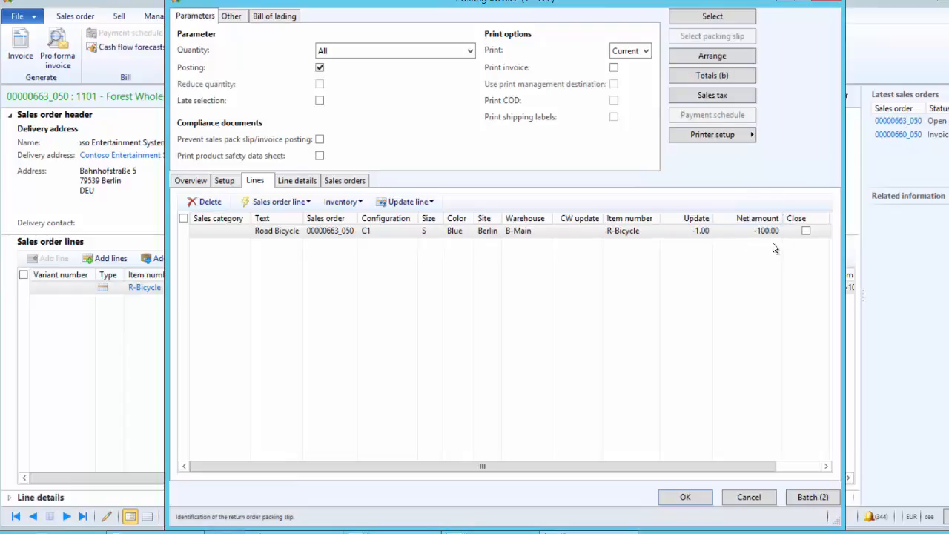
pyautogui.click(670, 501)
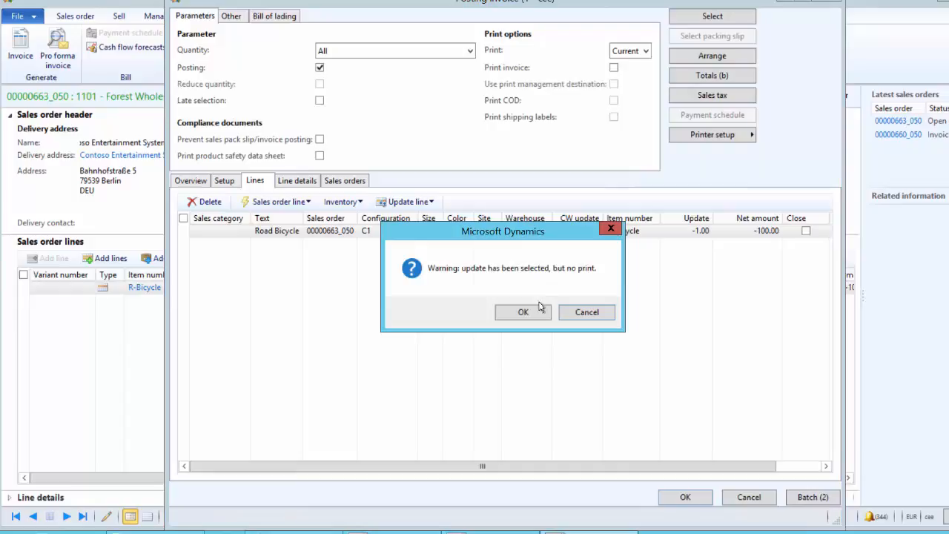
pyautogui.click(524, 313)
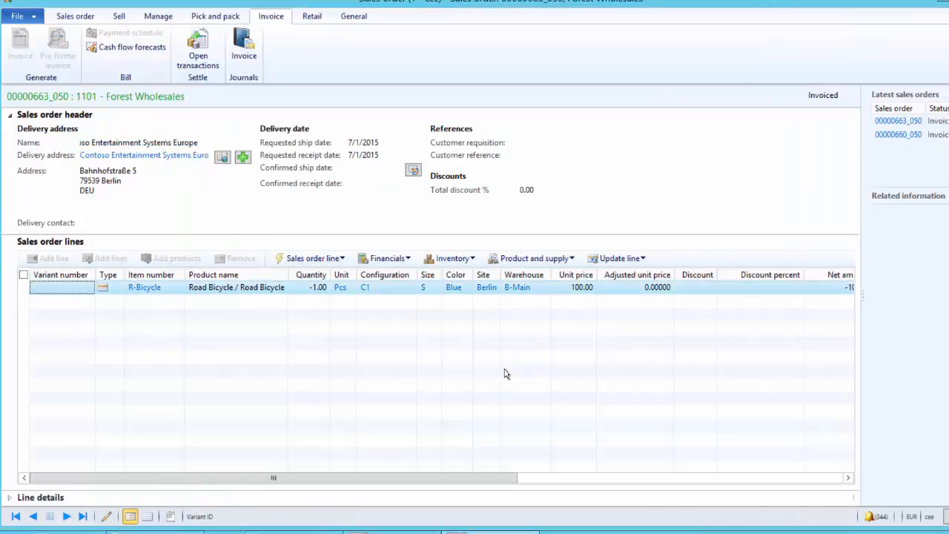
pyautogui.press('Escape')
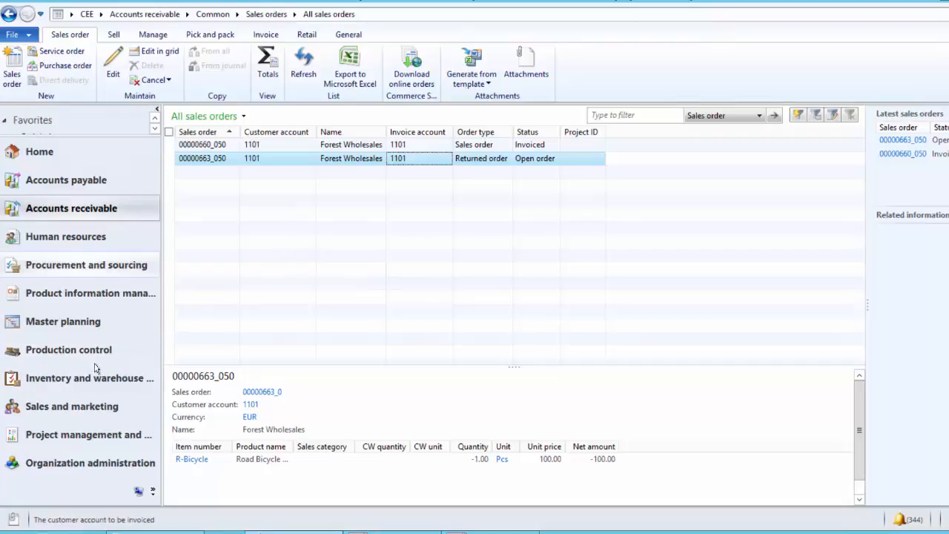
# Step: Create a return order for Forest Wholesales with return reason code 21, Defective, and review its charges
pyautogui.click(89, 413)
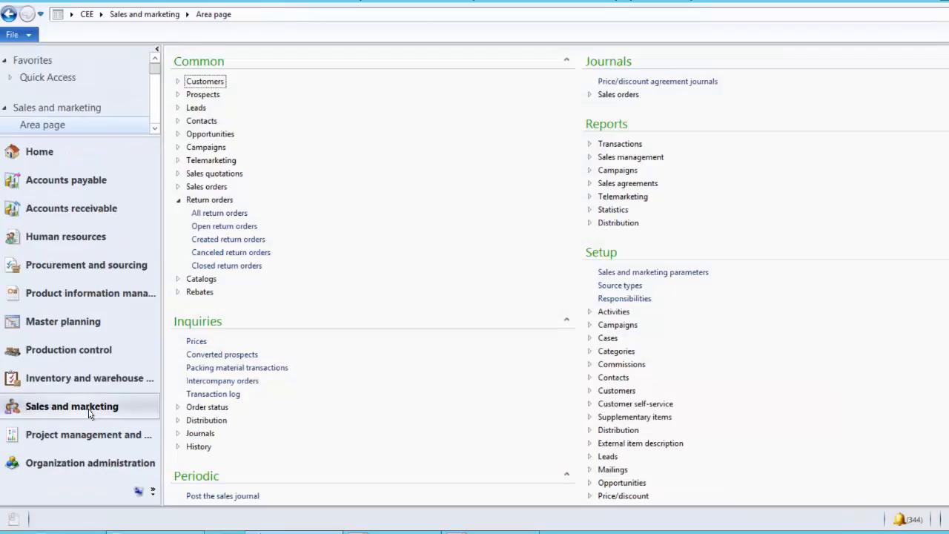
pyautogui.click(222, 213)
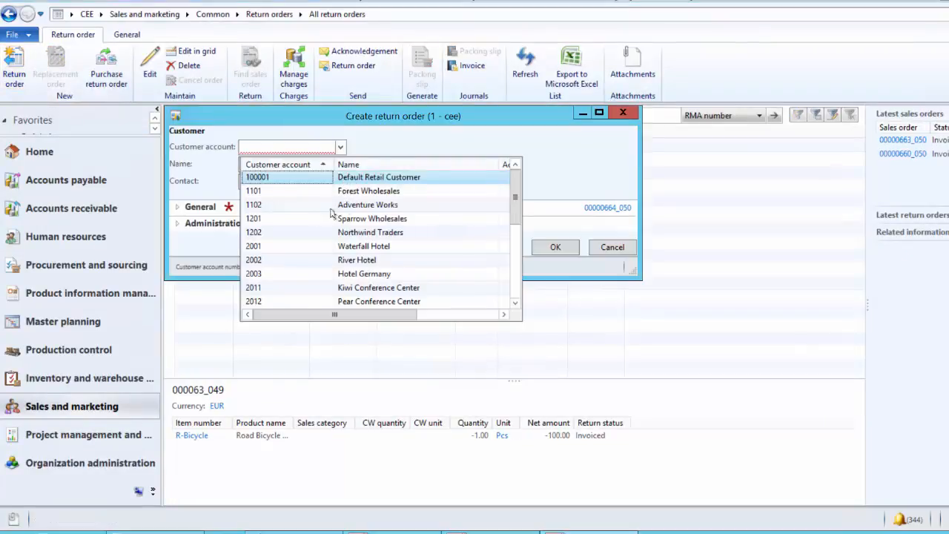
pyautogui.click(287, 192)
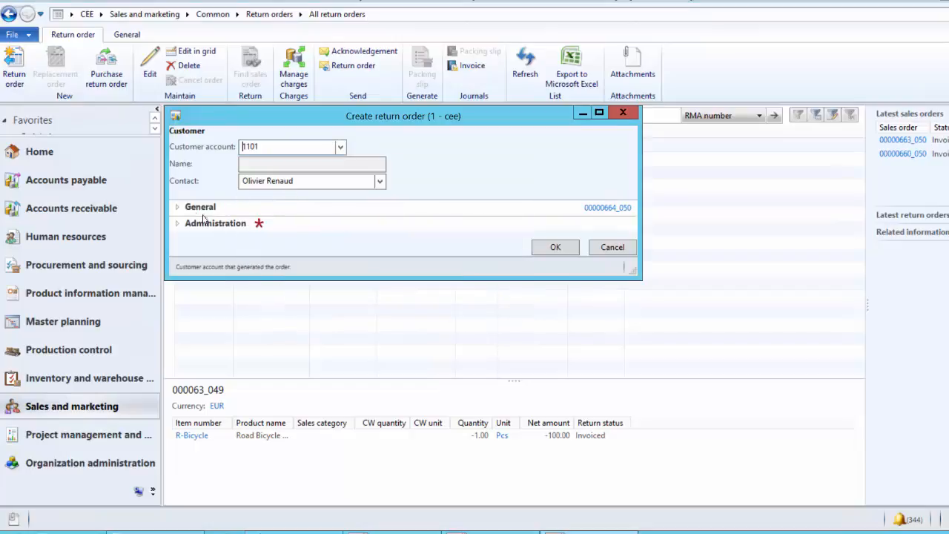
pyautogui.click(178, 225)
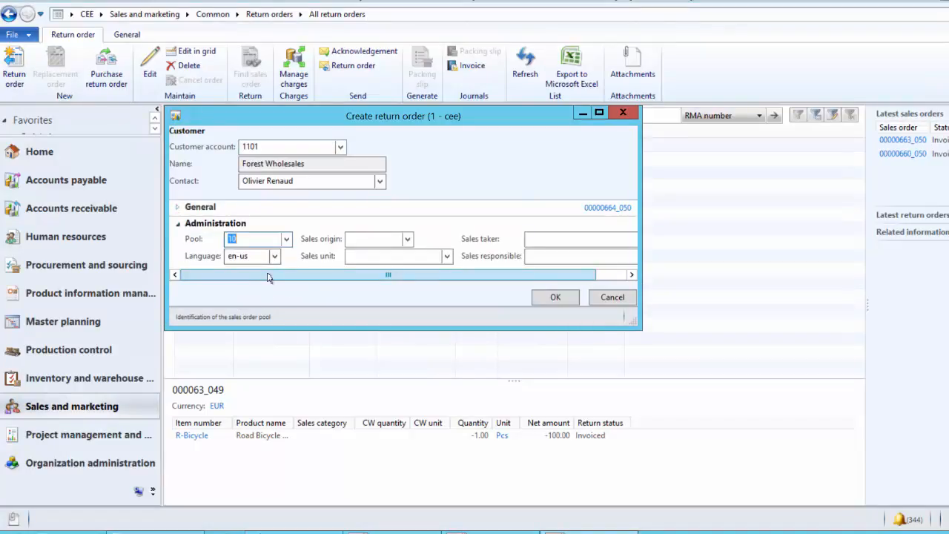
pyautogui.click(178, 209)
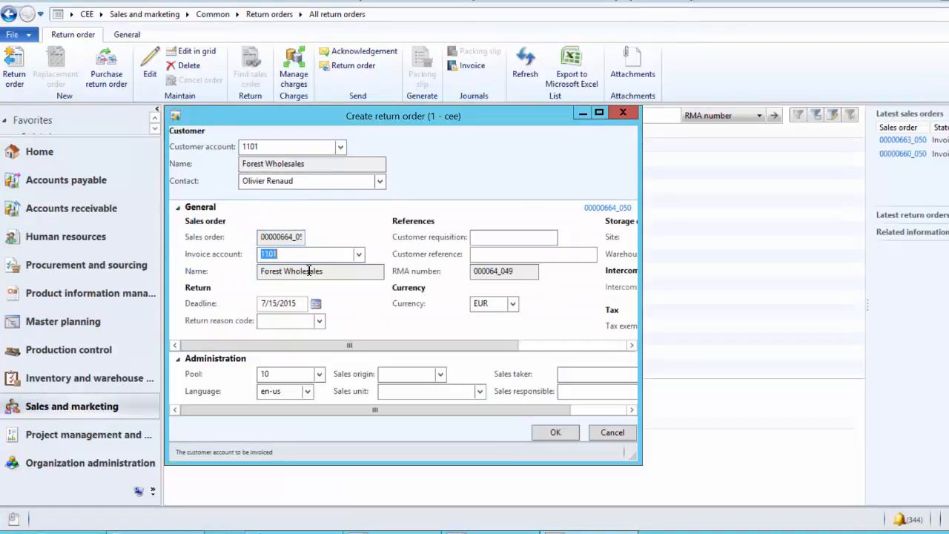
pyautogui.click(319, 324)
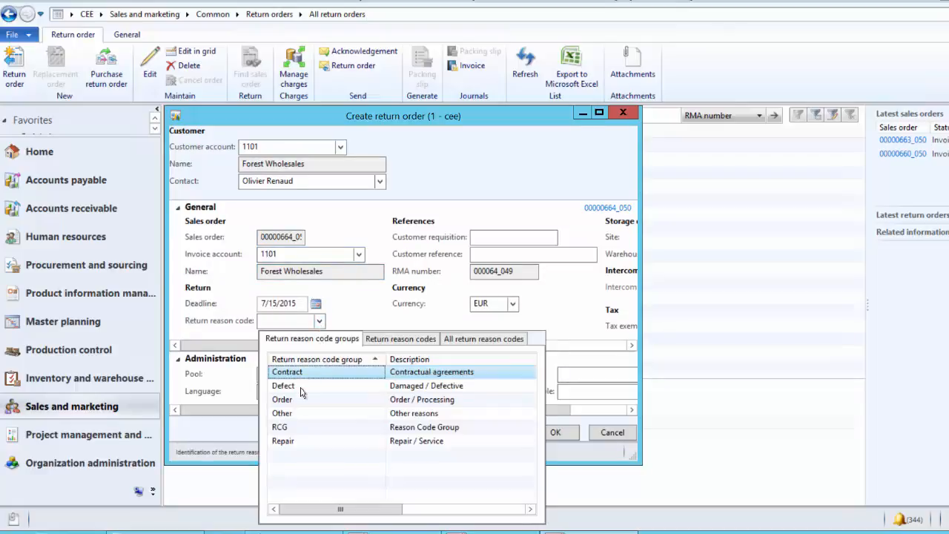
pyautogui.doubleClick(300, 386)
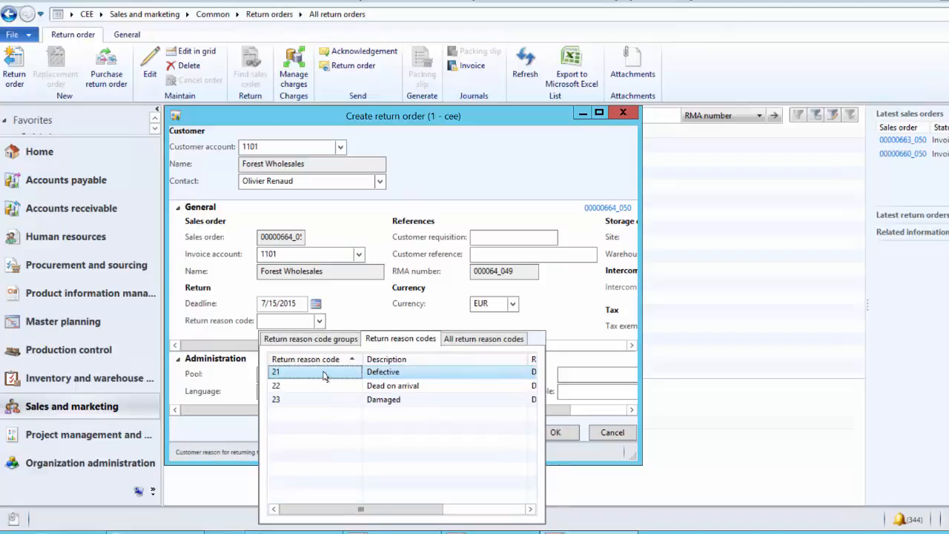
pyautogui.click(323, 376)
pyautogui.click(556, 433)
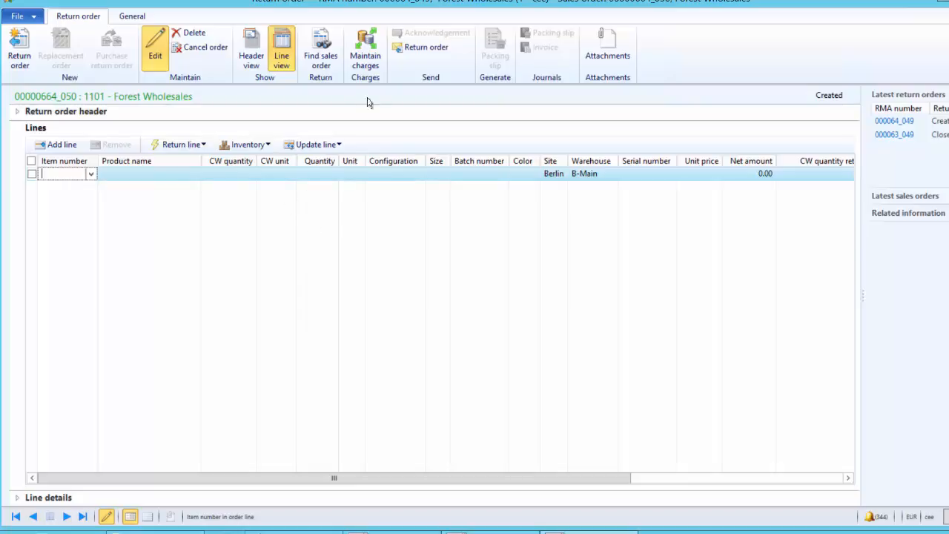
pyautogui.click(371, 50)
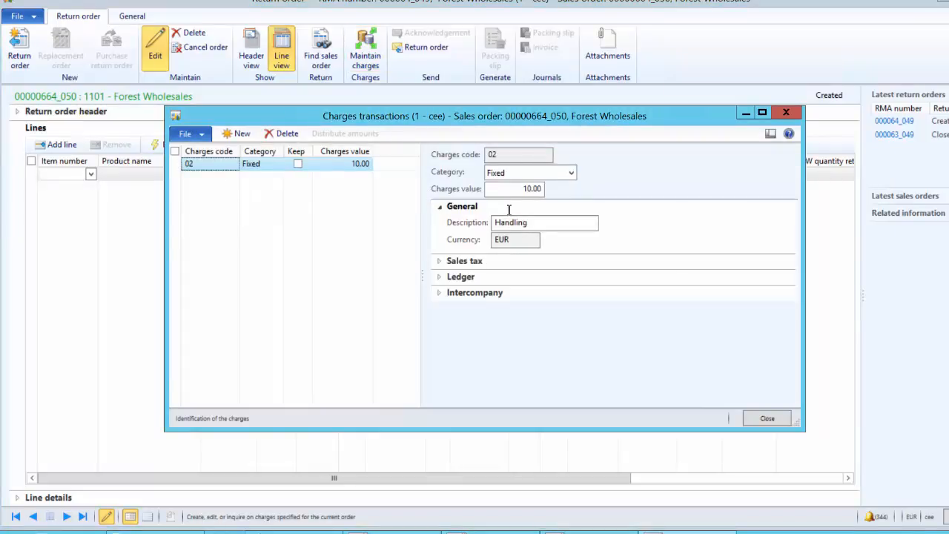
pyautogui.click(771, 418)
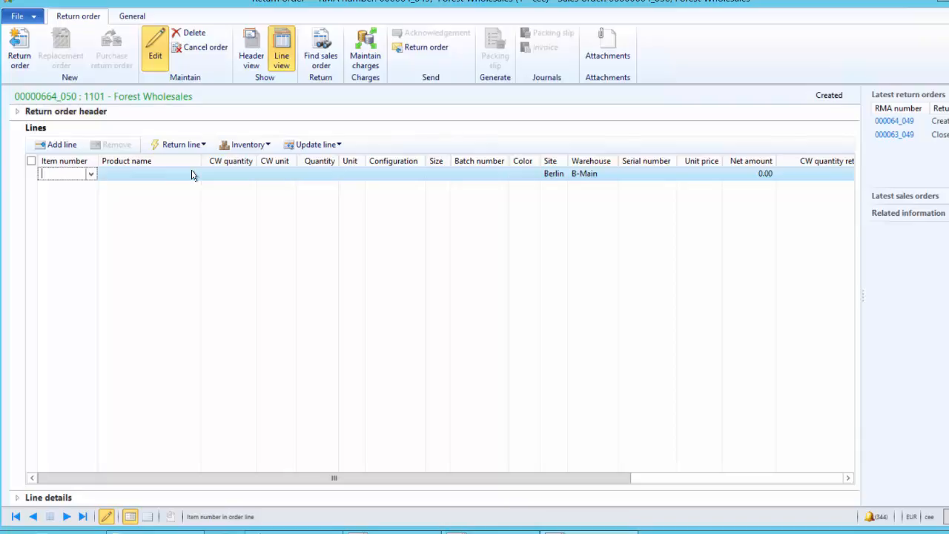
# Step: Copy the invoiced R-Bicycle line from the original sales order into the return order with a quantity to return of 5
pyautogui.click(329, 58)
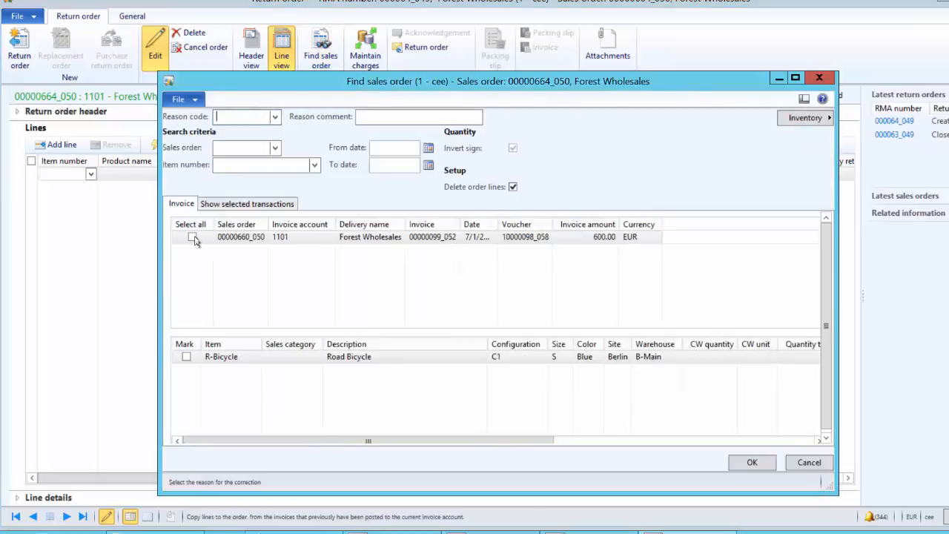
pyautogui.click(192, 238)
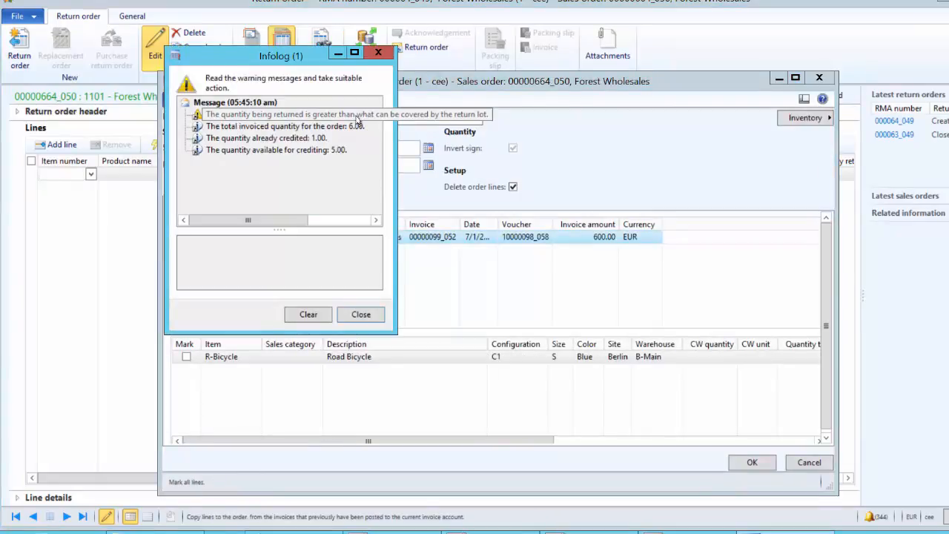
pyautogui.click(362, 314)
pyautogui.moveTo(460, 442); pyautogui.dragTo(608, 441)
pyautogui.click(500, 355)
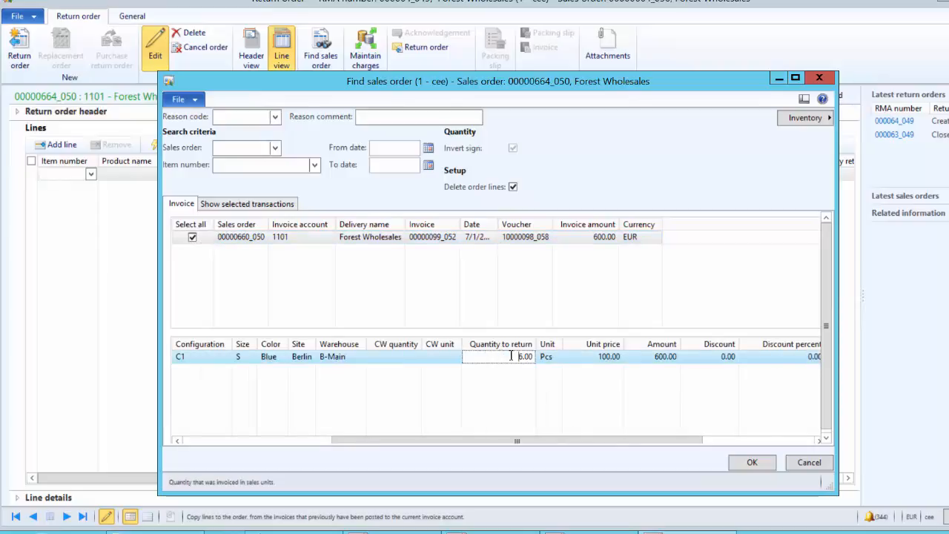
pyautogui.write('5')
pyautogui.press('Tab')
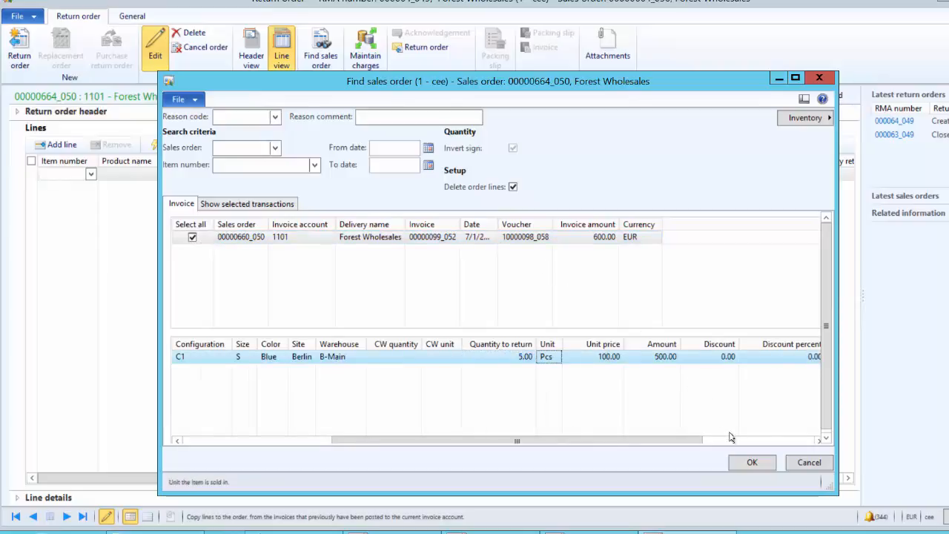
pyautogui.click(751, 462)
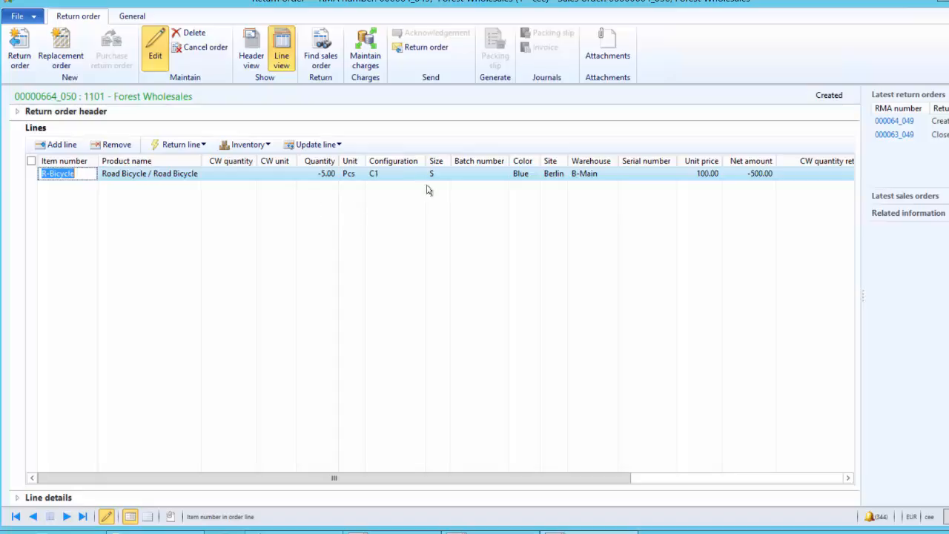
# Step: Examine which disposition codes the R-Bicycle line's registration offers, and cancel without assigning one
pyautogui.click(337, 145)
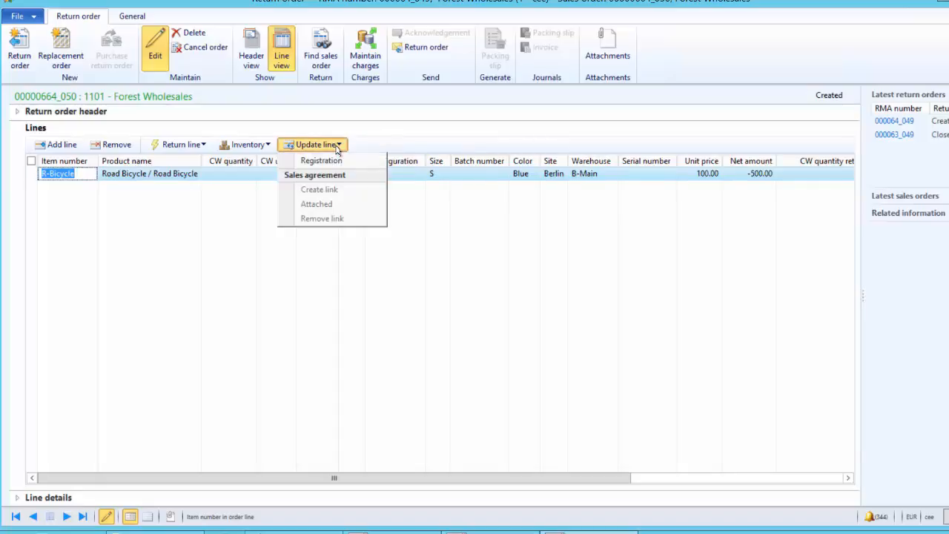
pyautogui.click(344, 162)
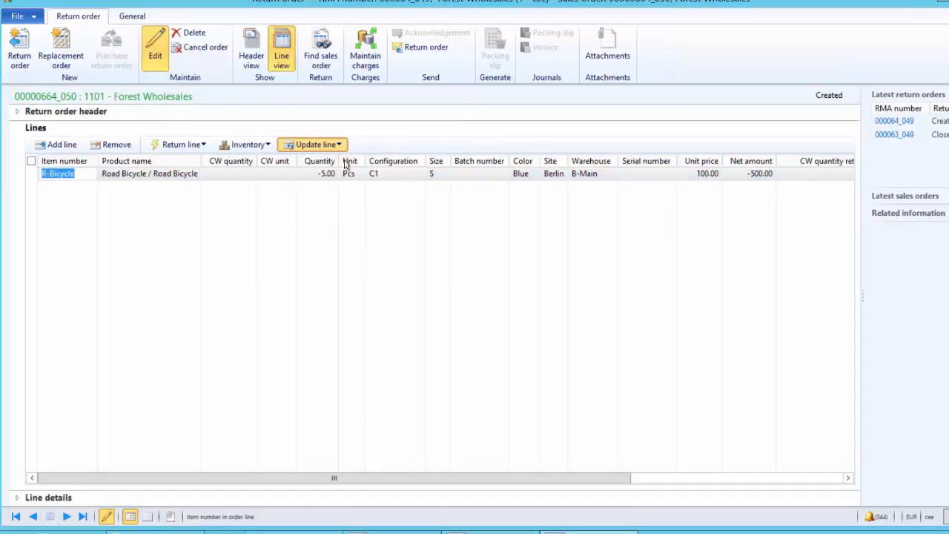
pyautogui.click(304, 198)
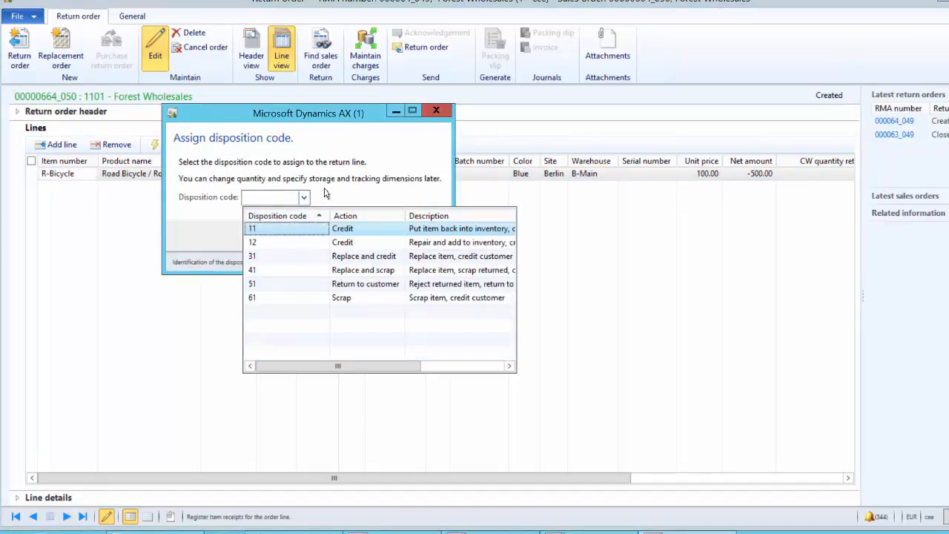
pyautogui.click(209, 229)
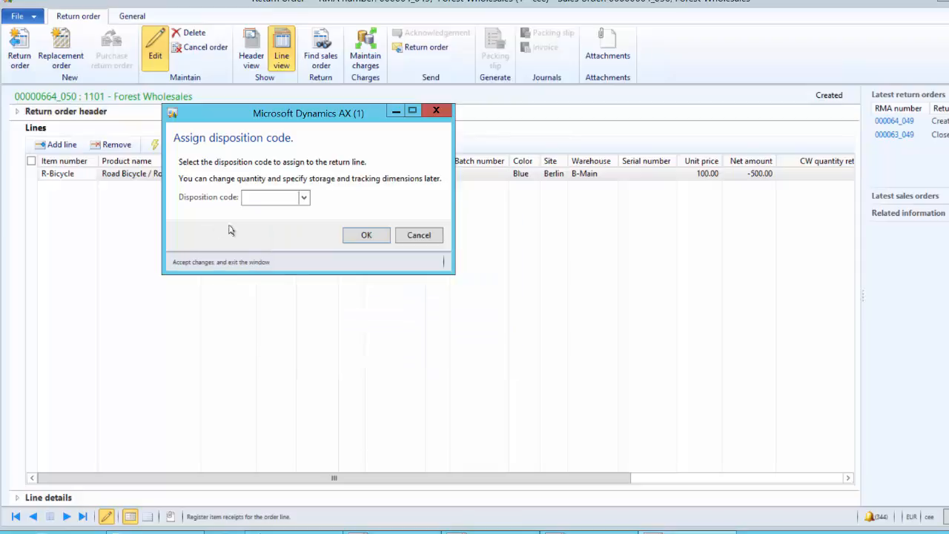
pyautogui.click(420, 235)
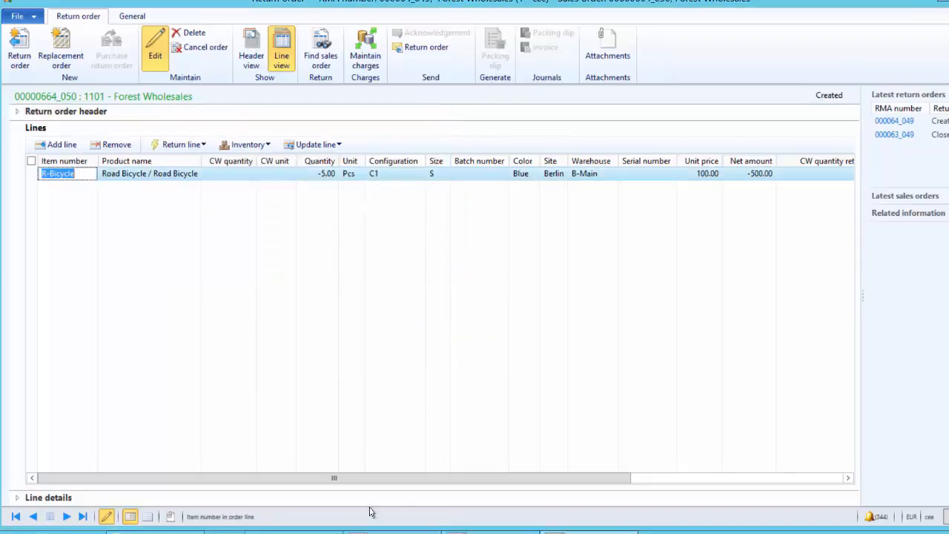
# Step: Open the inventory arrival overview and update its receipts with the Return order setup
pyautogui.click(309, 531)
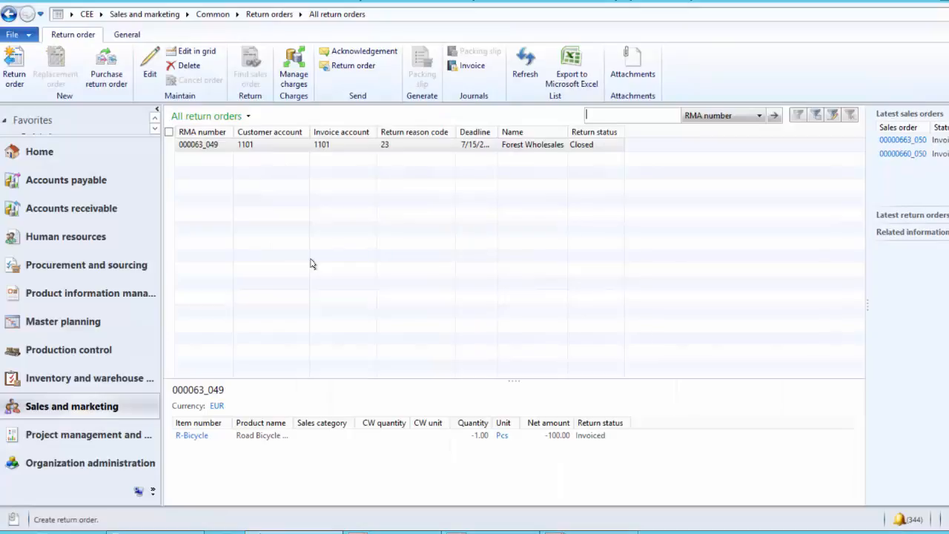
pyautogui.click(95, 377)
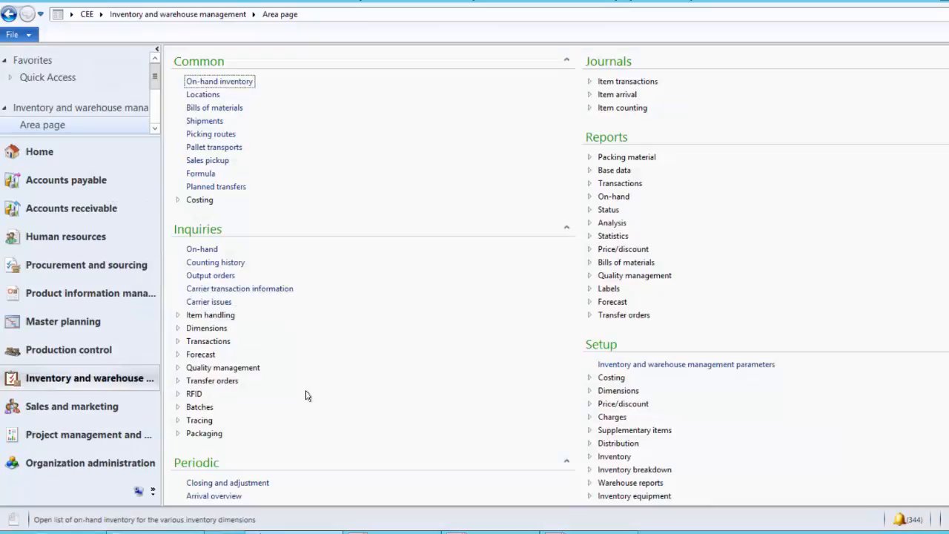
pyautogui.scroll(-3, 230, 467)
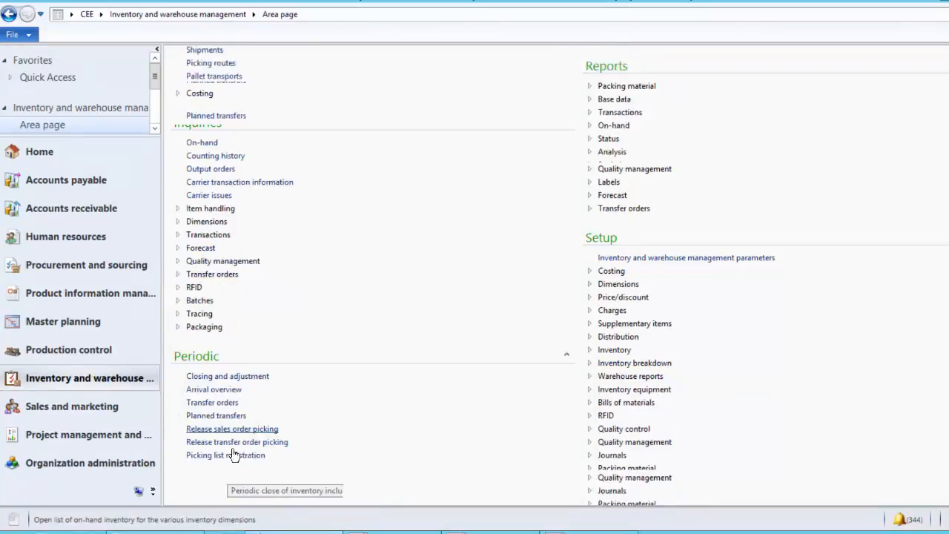
pyautogui.scroll(-1, 231, 457)
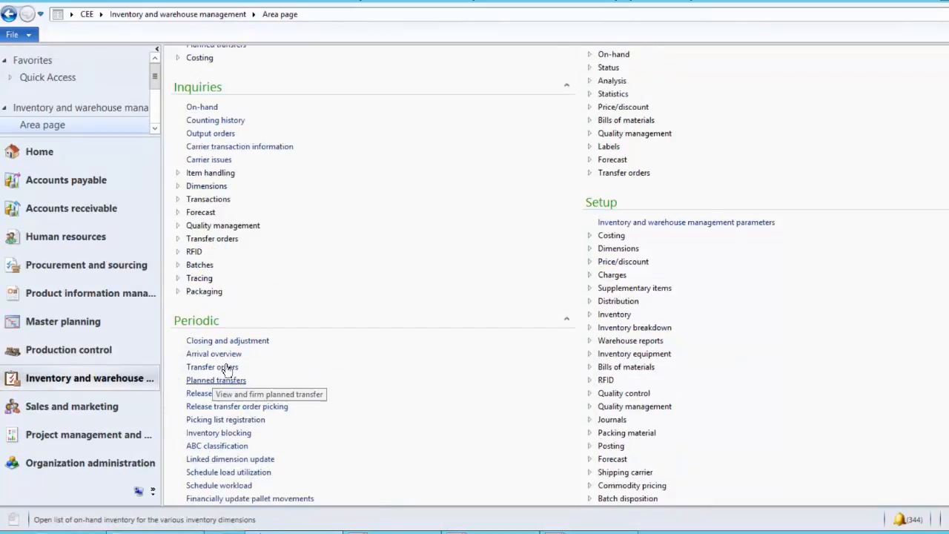
pyautogui.click(222, 354)
pyautogui.click(234, 69)
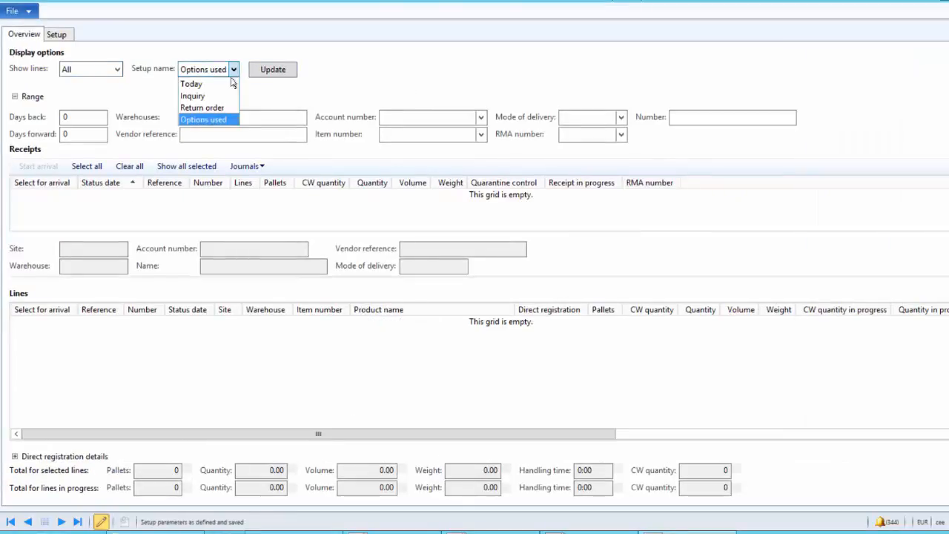
pyautogui.click(219, 107)
pyautogui.click(282, 72)
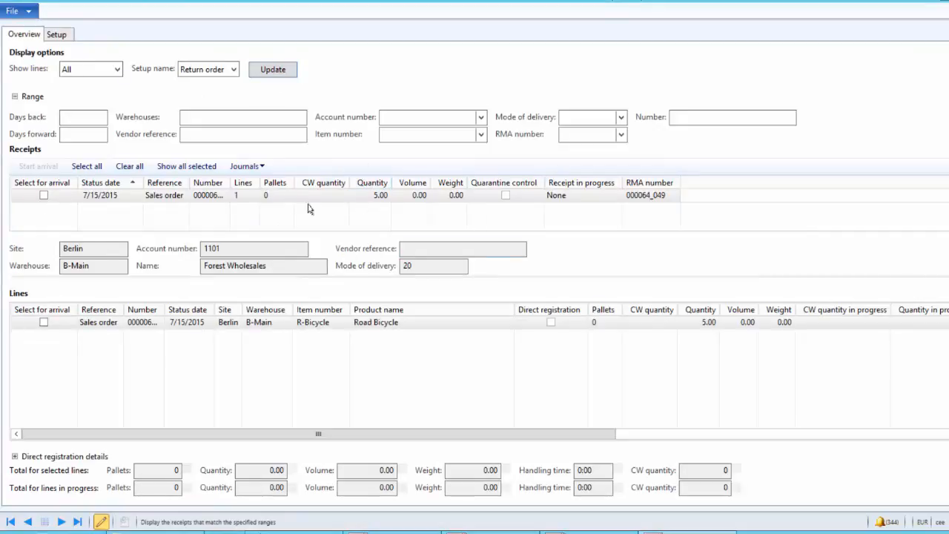
# Step: Start the arrival of the Forest Wholesales R-Bicycle receipt and open the lines of the resulting item arrival journal
pyautogui.click(45, 196)
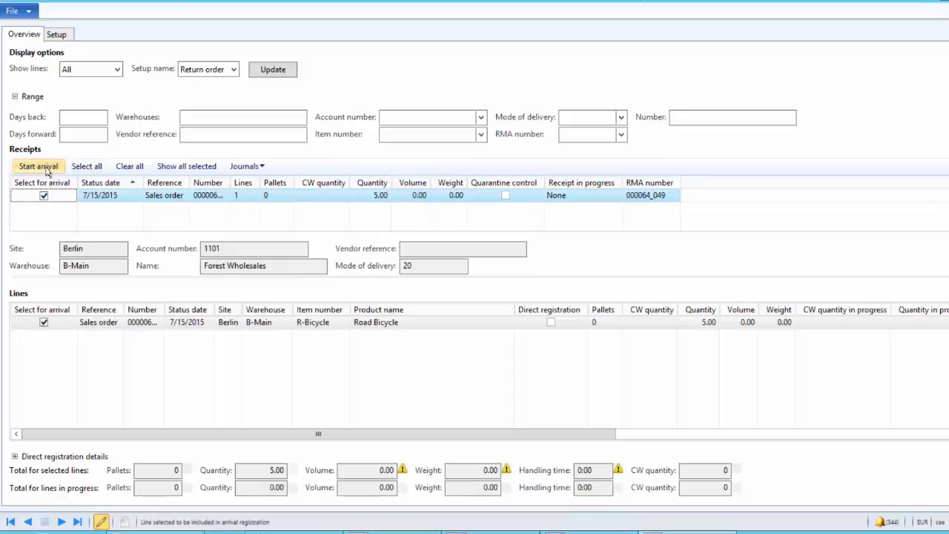
pyautogui.click(46, 170)
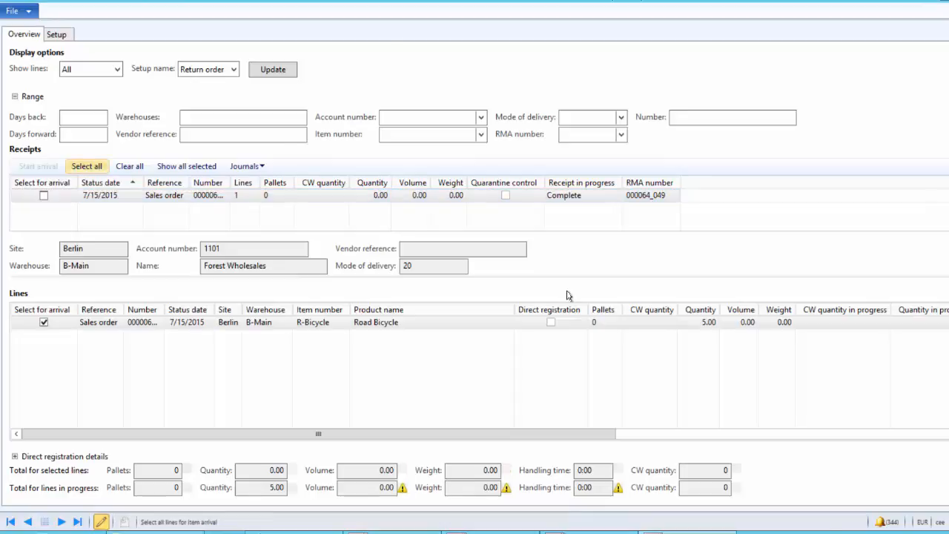
pyautogui.click(310, 123)
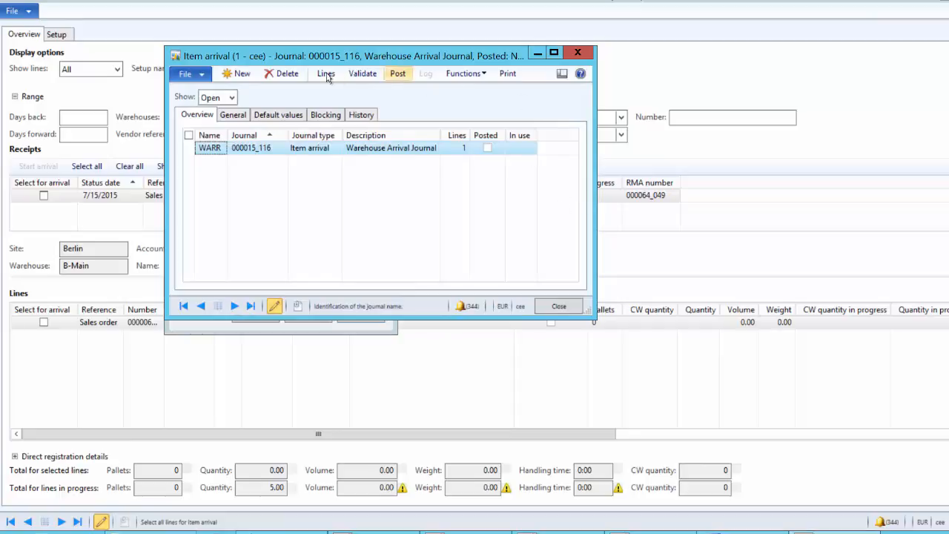
pyautogui.click(326, 74)
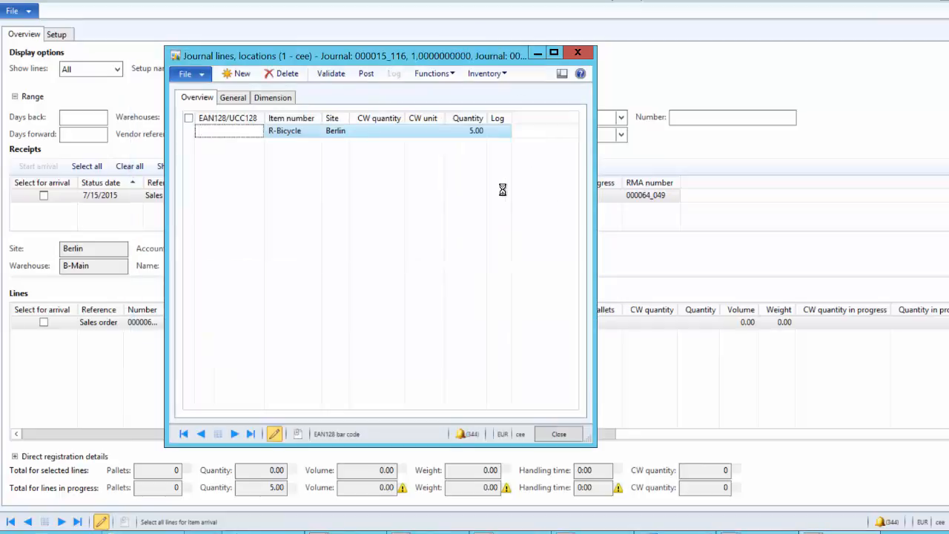
pyautogui.click(555, 53)
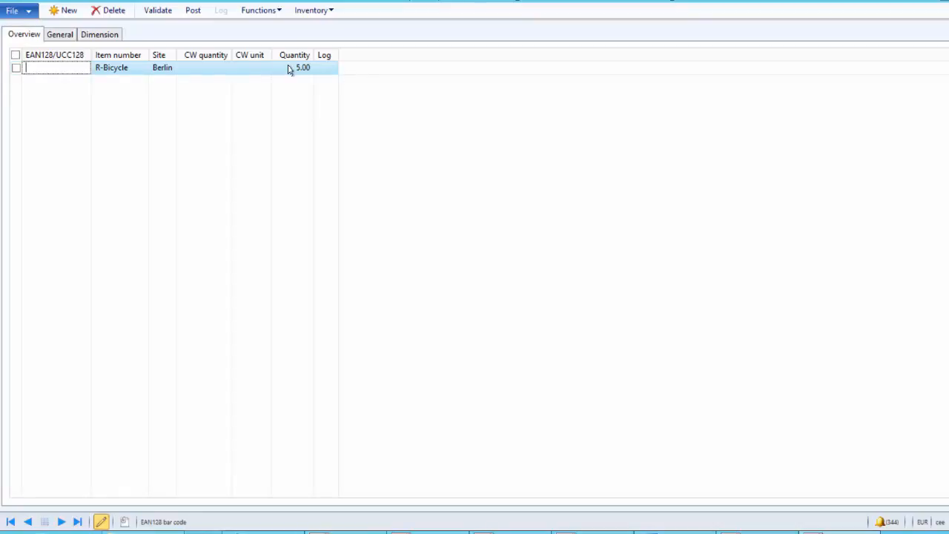
# Step: Split the R-Bicycle arrival journal line into five lines with a quantity of 1 each
pyautogui.click(273, 12)
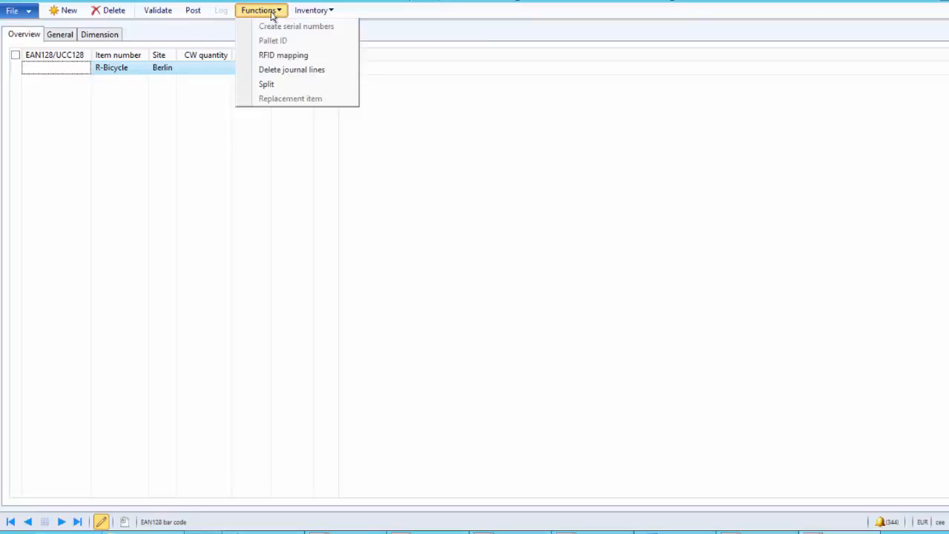
pyautogui.click(279, 83)
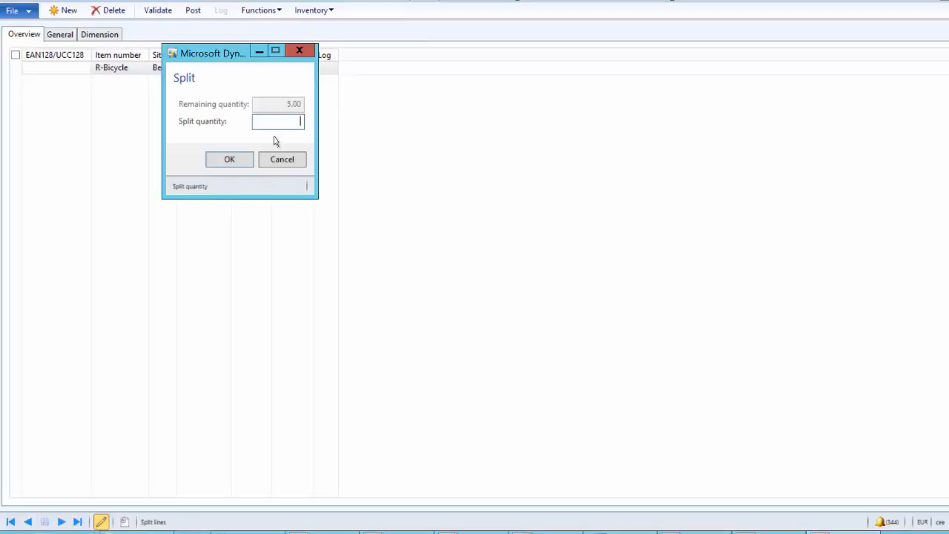
pyautogui.write('1')
pyautogui.click(227, 163)
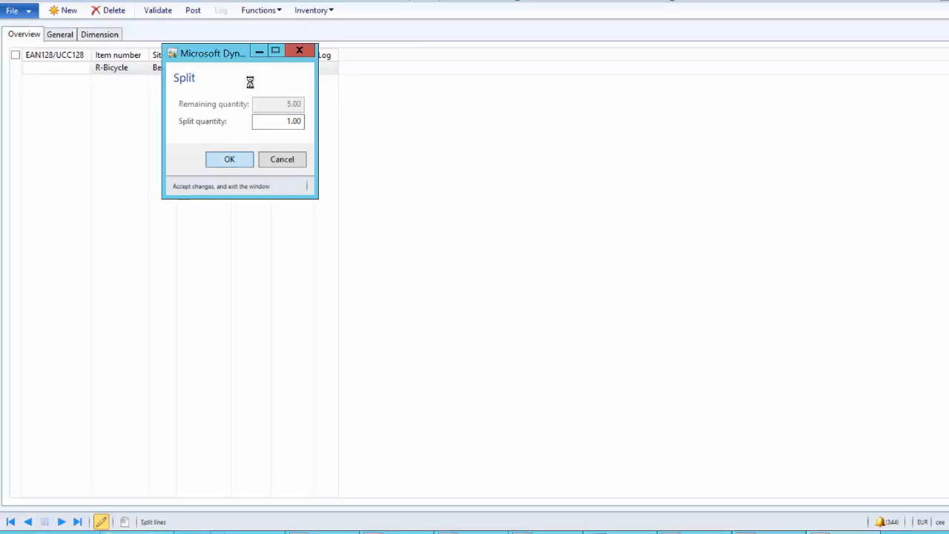
pyautogui.click(270, 12)
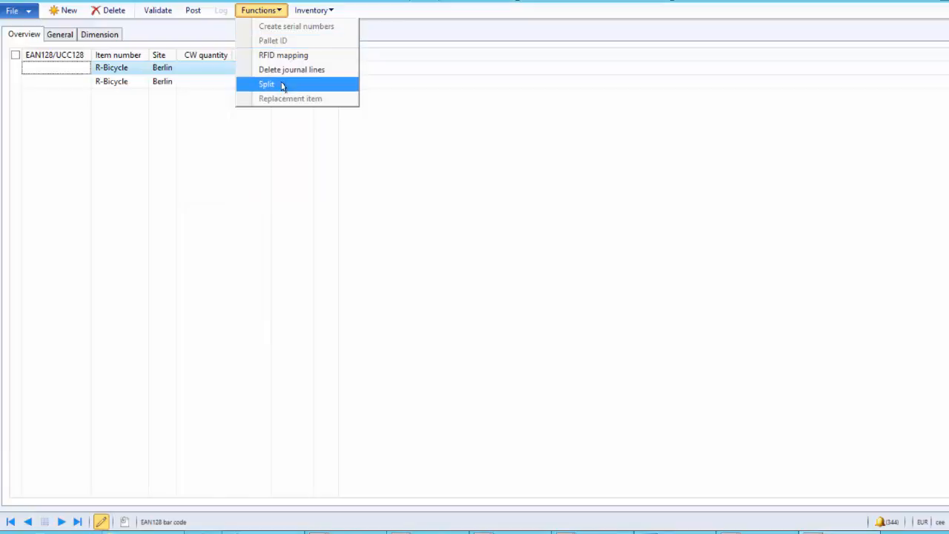
pyautogui.click(282, 86)
pyautogui.click(231, 162)
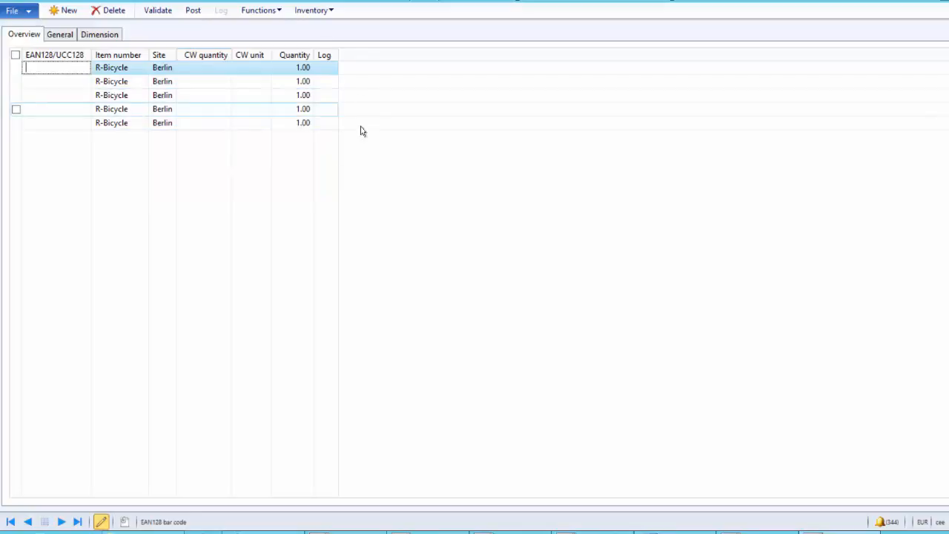
# Step: Examine the disposition codes available for the first R-Bicycle arrival line without assigning one, and return to the line list
pyautogui.click(65, 36)
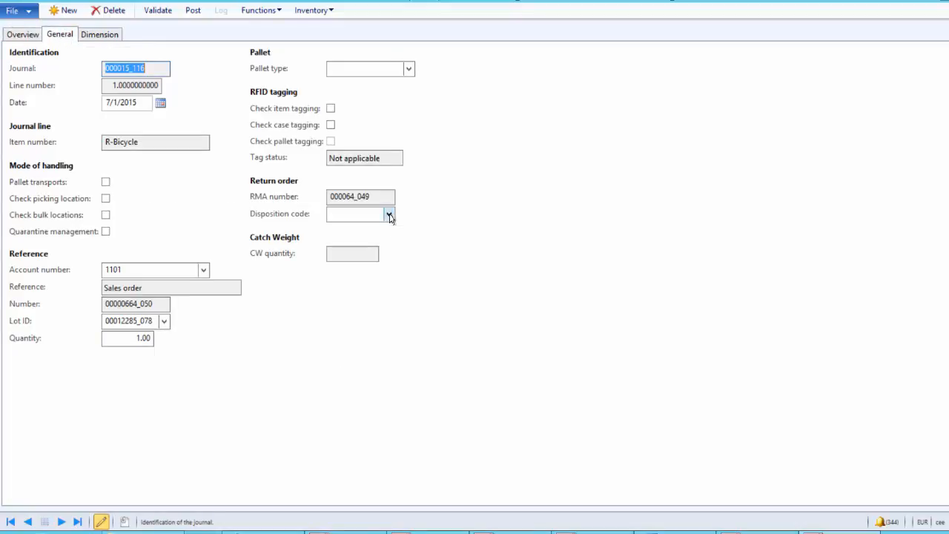
pyautogui.click(389, 215)
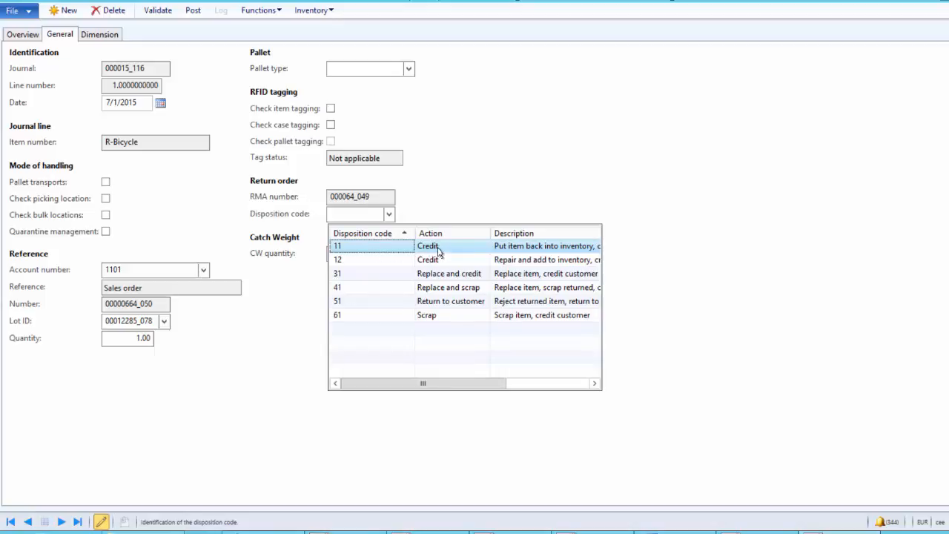
pyautogui.click(483, 196)
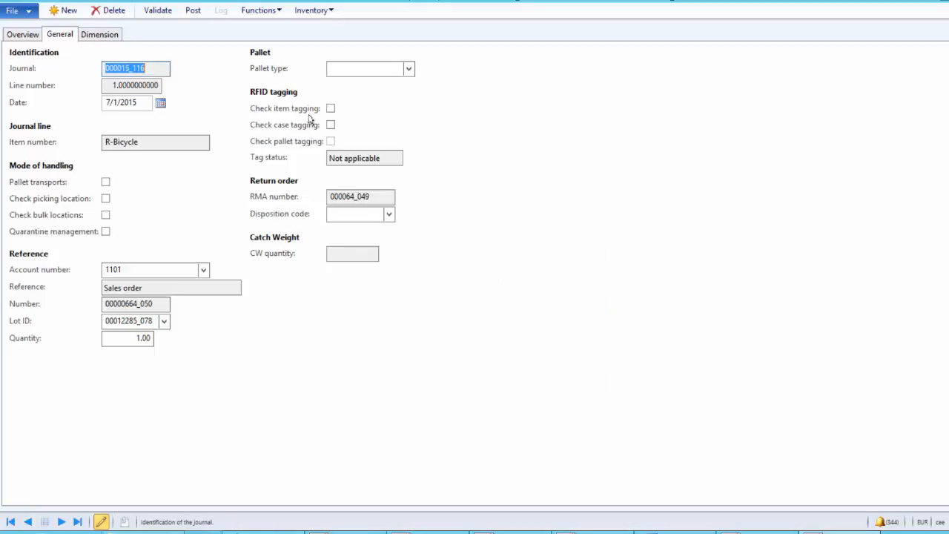
pyautogui.click(27, 36)
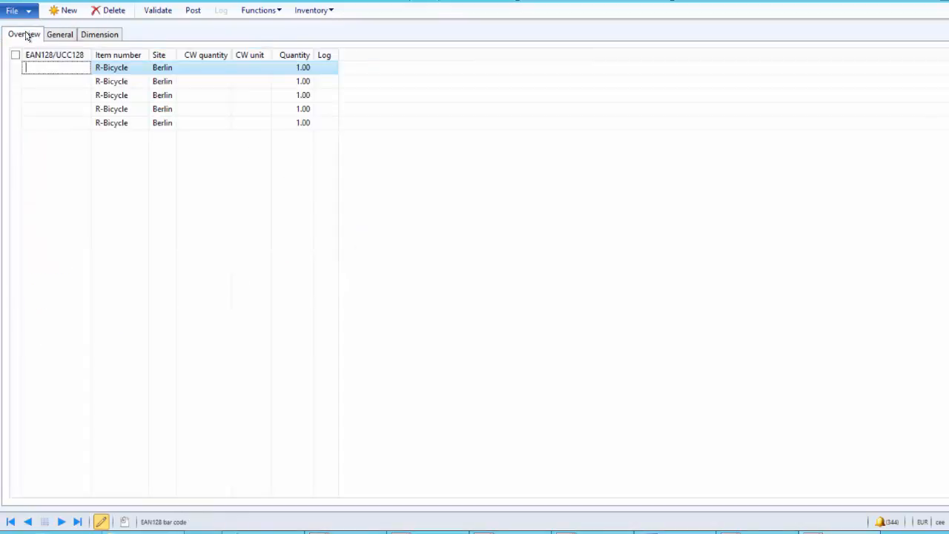
# Step: Add the Batch number and Serial number dimensions to the displayed arrival journal lines
pyautogui.click(311, 10)
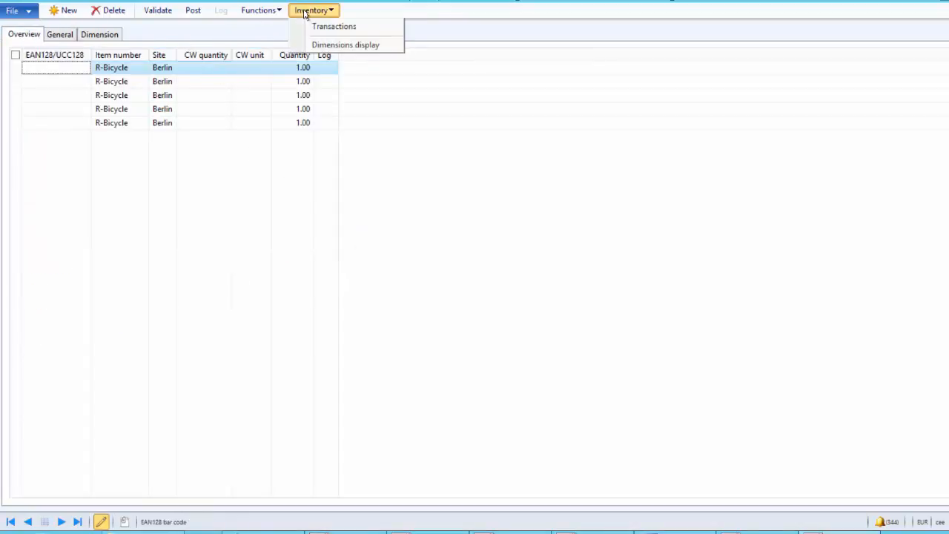
pyautogui.click(355, 44)
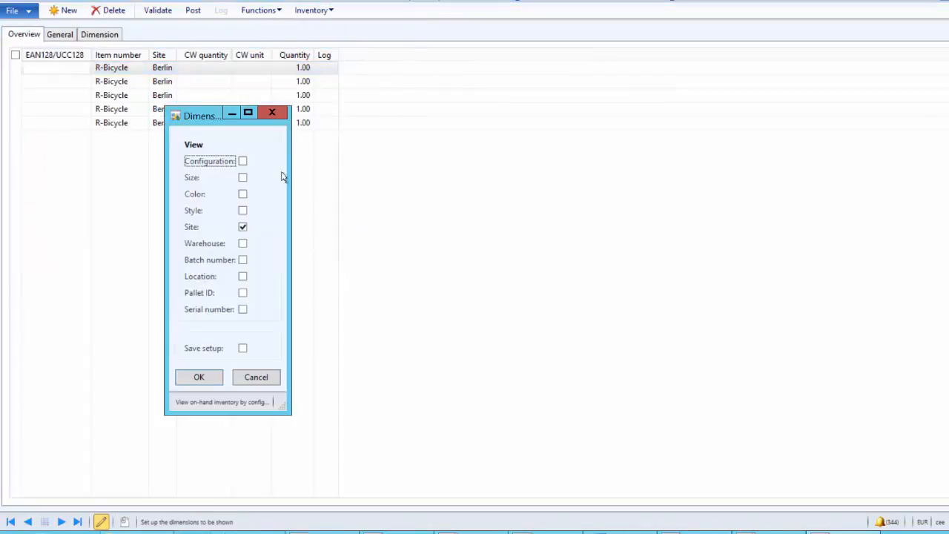
pyautogui.click(243, 260)
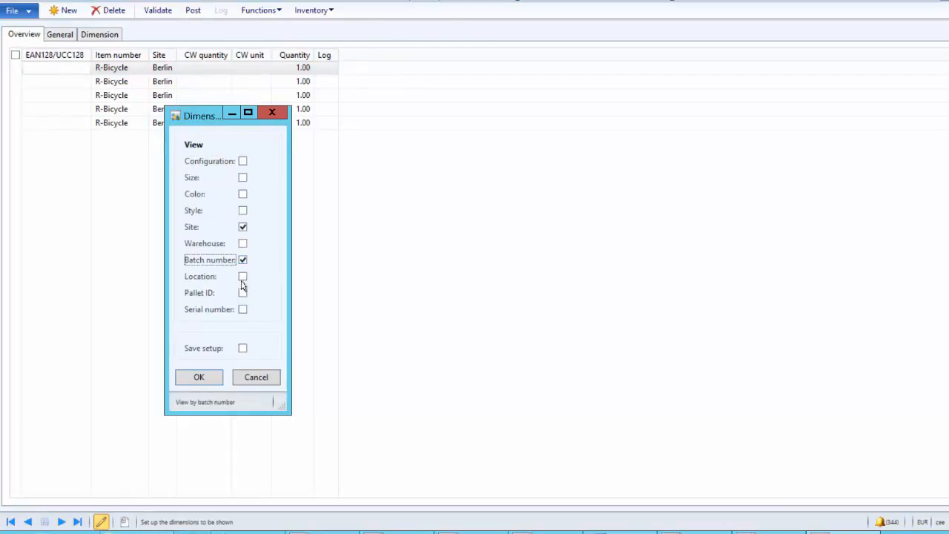
pyautogui.click(242, 310)
pyautogui.press('Return')
# Step: Assign batch B1 to all five R-Bicycle lines, with serial numbers Serial_02 through Serial_06
pyautogui.click(215, 67)
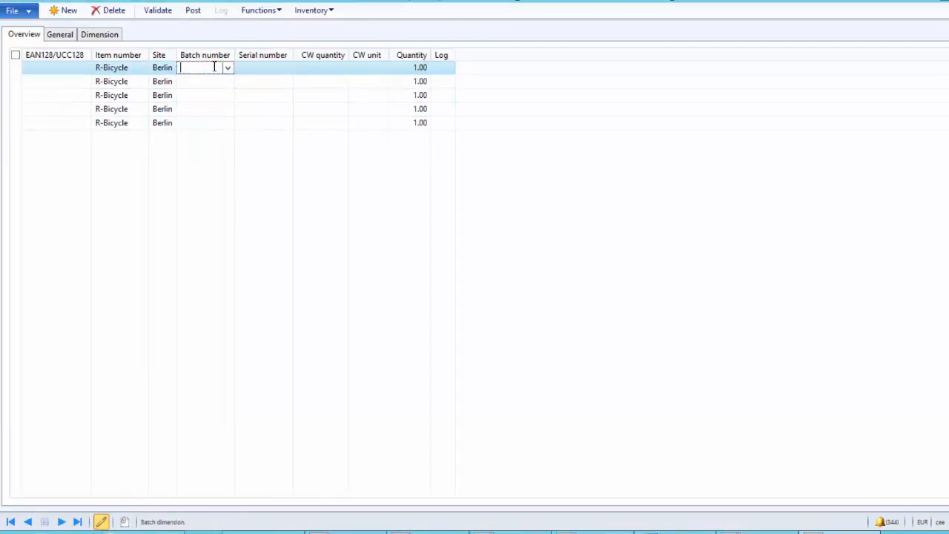
pyautogui.write('B1')
pyautogui.click(286, 68)
pyautogui.click(286, 67)
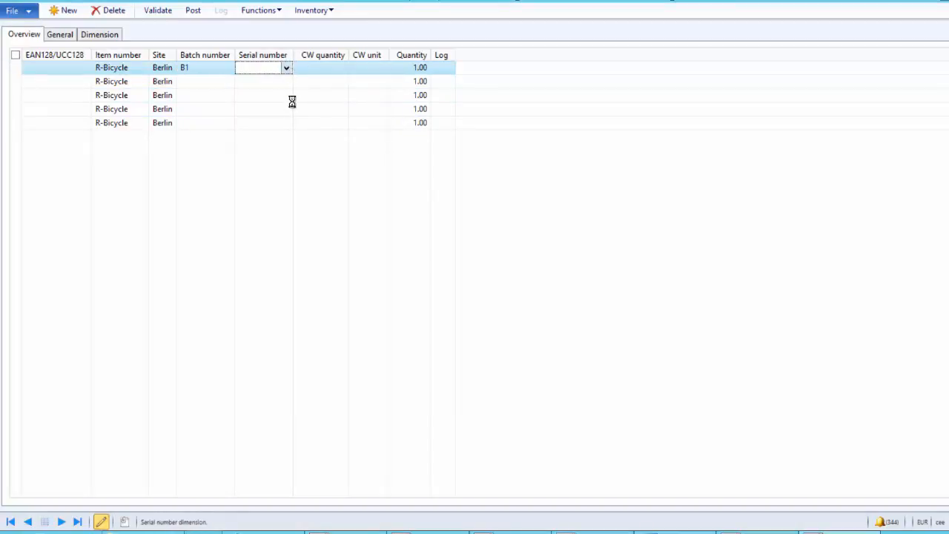
pyautogui.click(276, 109)
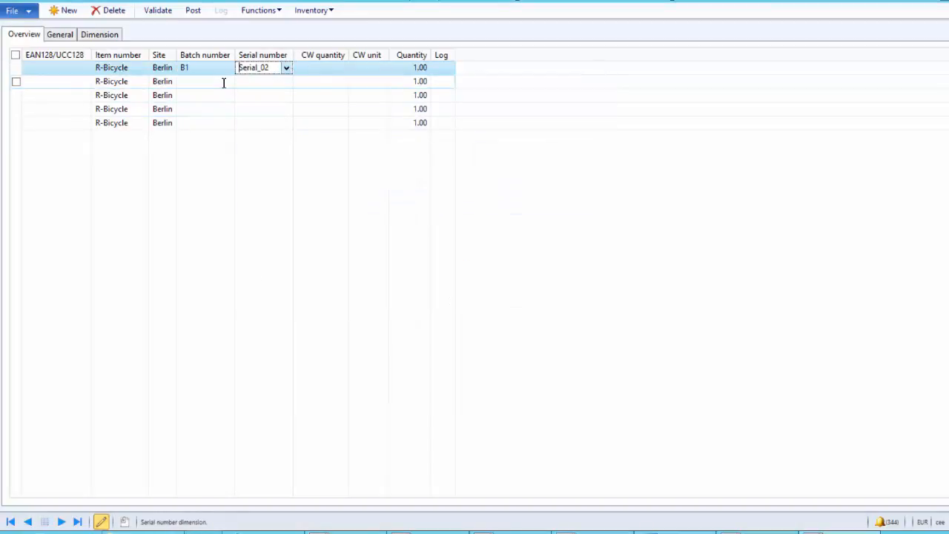
pyautogui.click(224, 81)
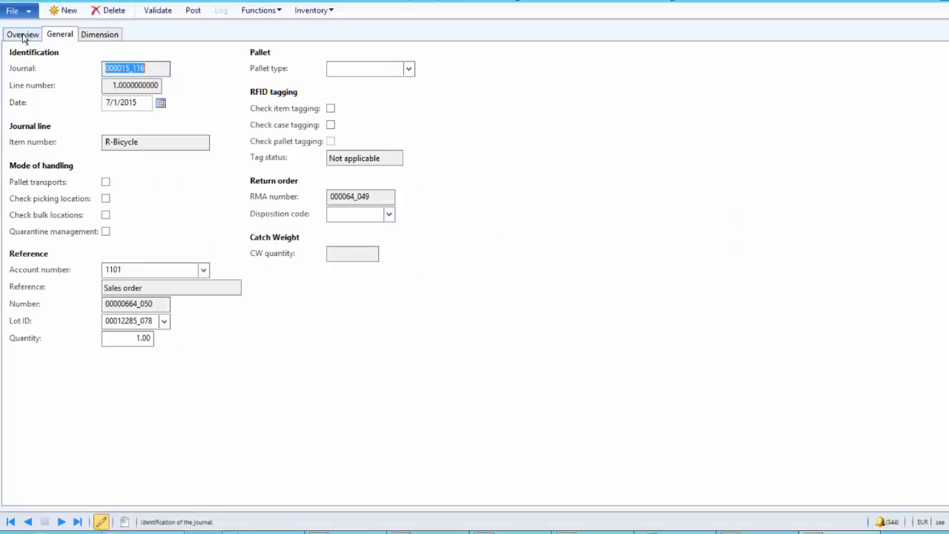
# Step: Set disposition code 11, Credit, on the Serial_02 arrival line and return to the line list
pyautogui.click(24, 35)
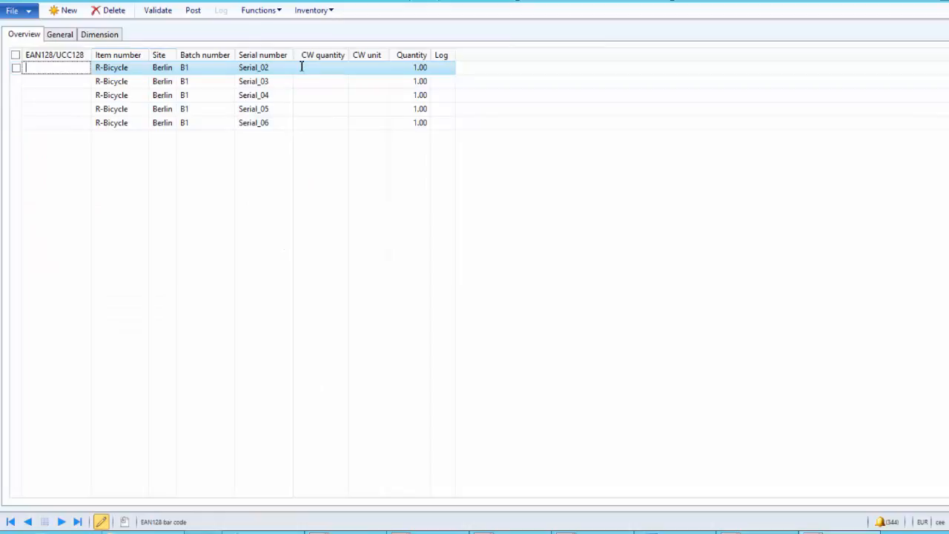
pyautogui.click(60, 35)
pyautogui.click(388, 214)
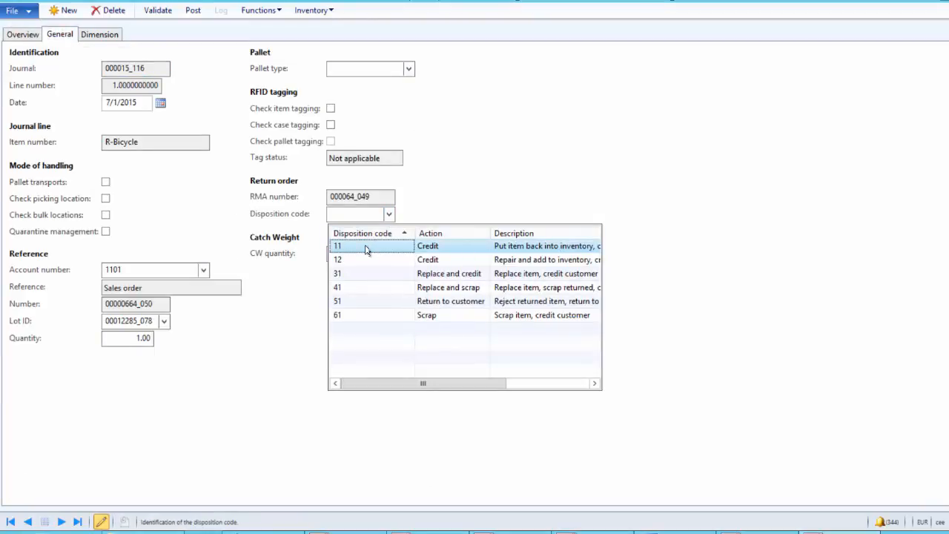
pyautogui.click(389, 247)
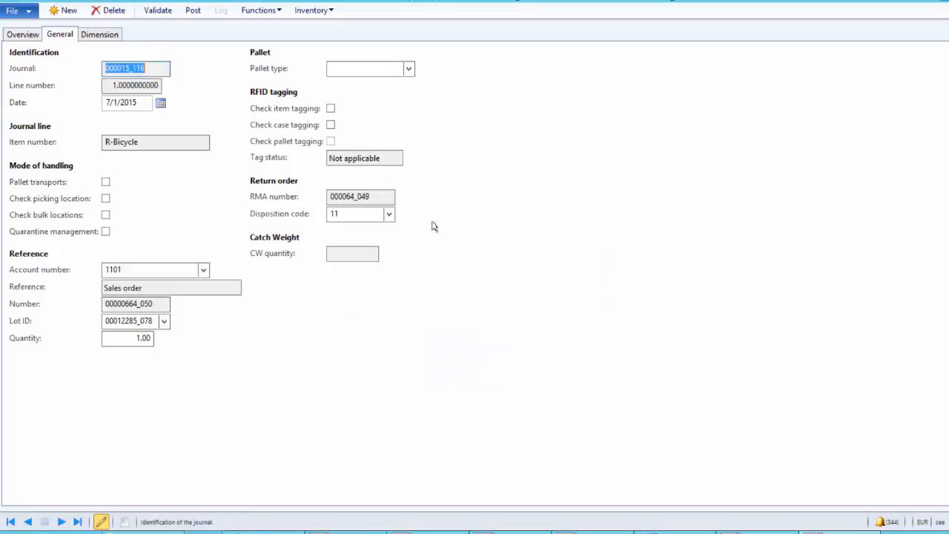
pyautogui.click(23, 36)
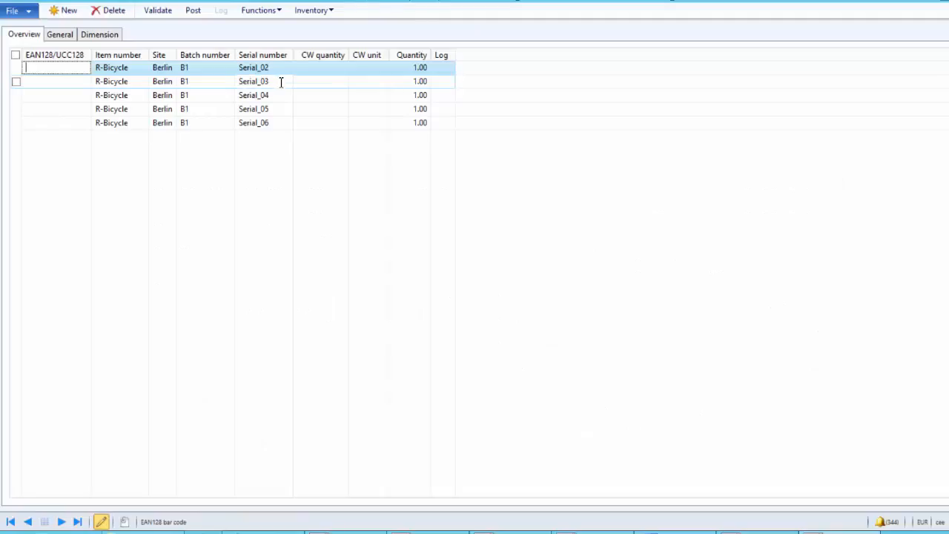
# Step: Examine the disposition codes offered for the Serial_03 arrival line, and close the list without choosing one
pyautogui.click(281, 81)
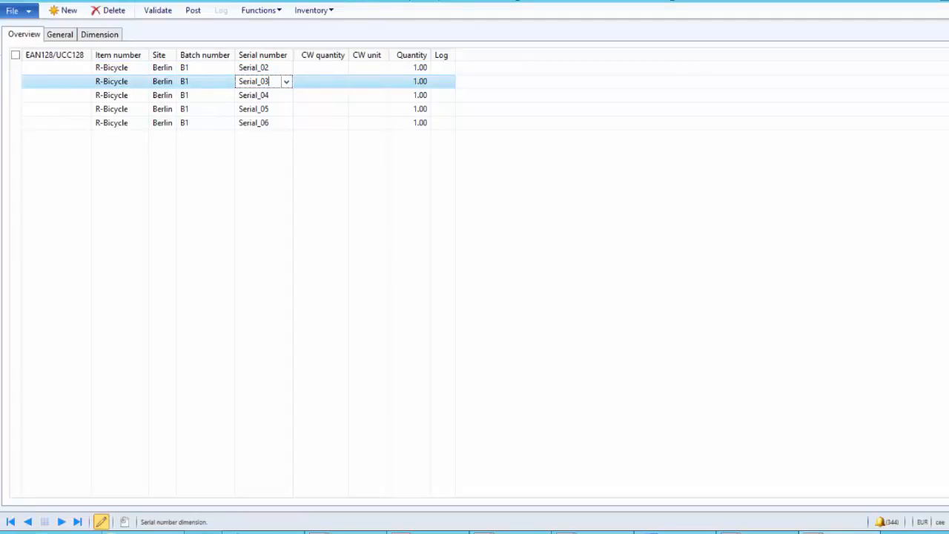
pyautogui.click(60, 35)
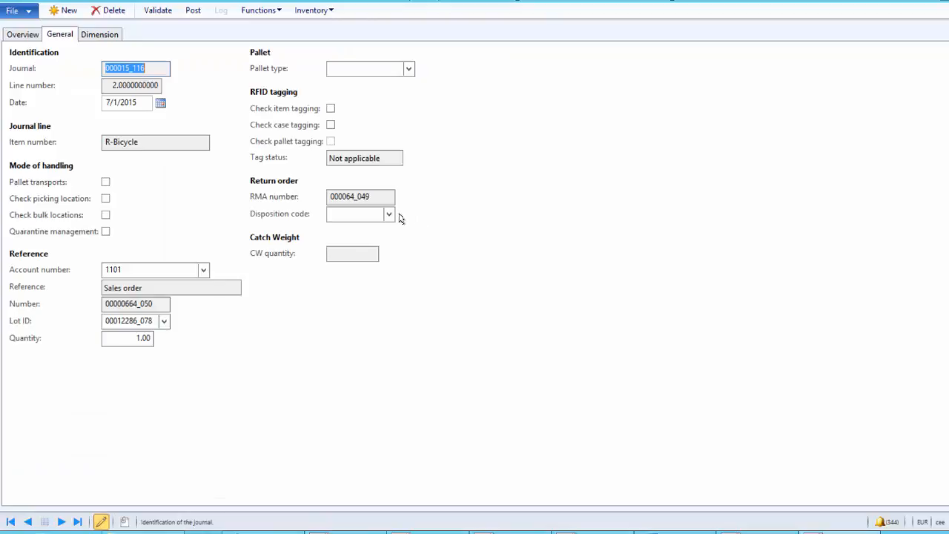
pyautogui.click(389, 215)
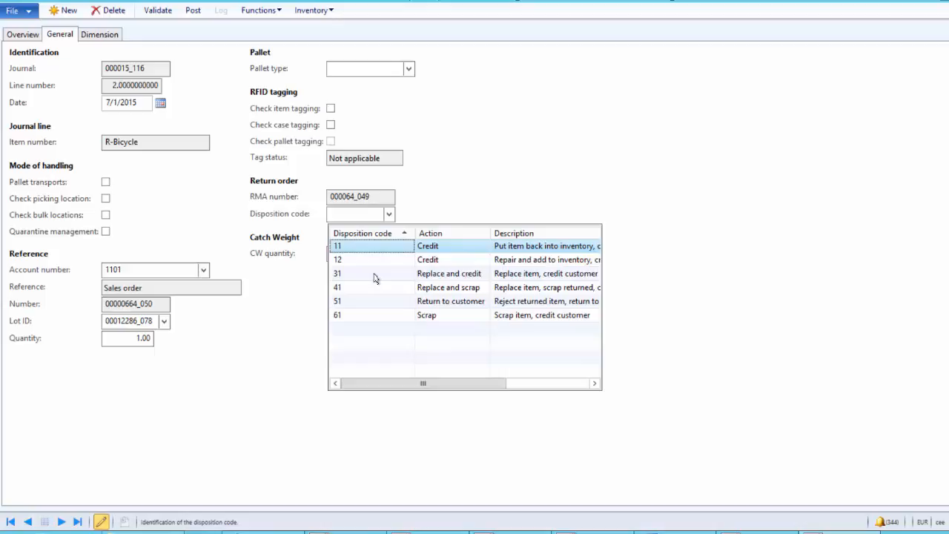
pyautogui.click(298, 295)
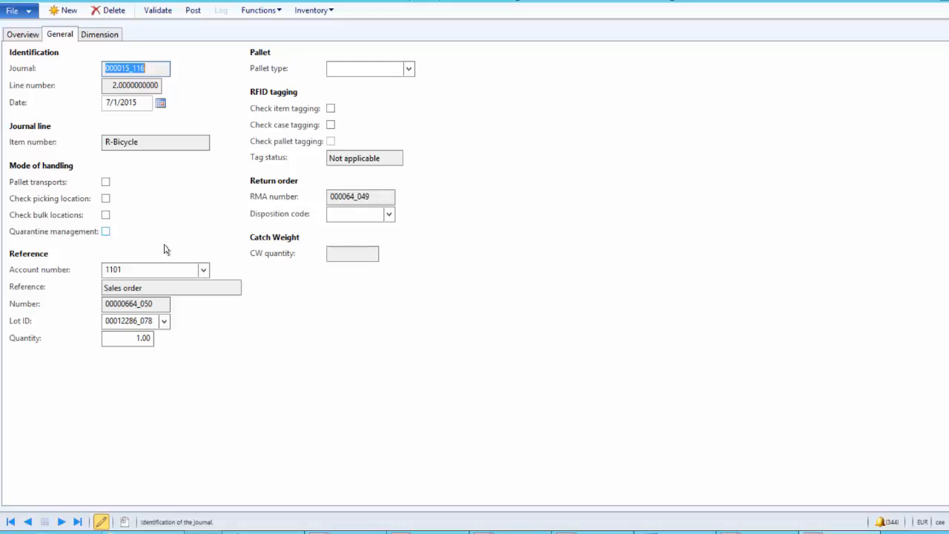
# Step: Set disposition code 41, Replace and scrap, on the Serial_04 arrival line and return to the line list
pyautogui.click(388, 214)
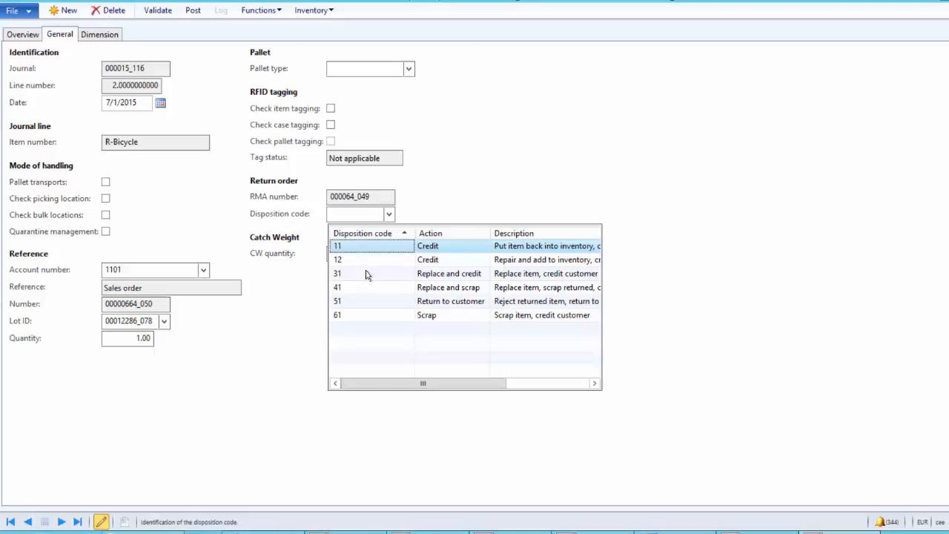
pyautogui.click(22, 36)
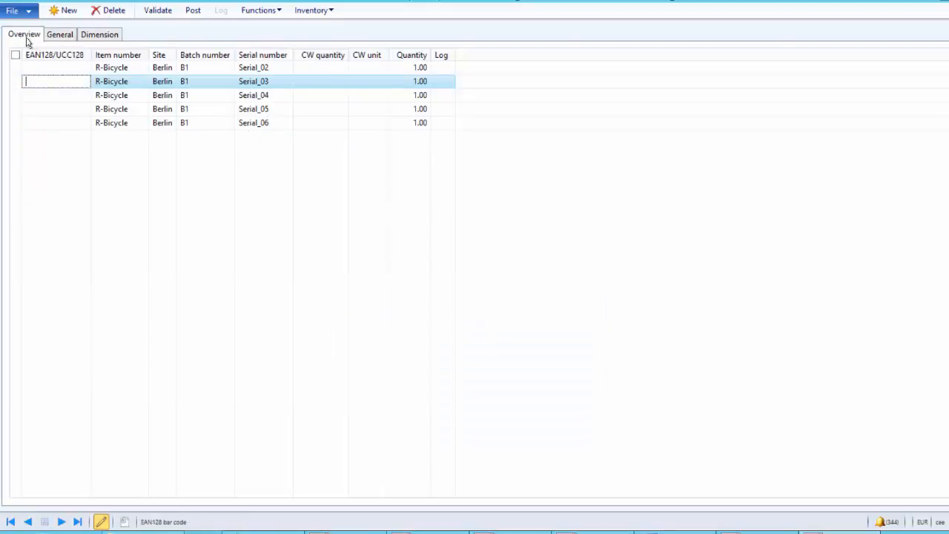
pyautogui.click(111, 95)
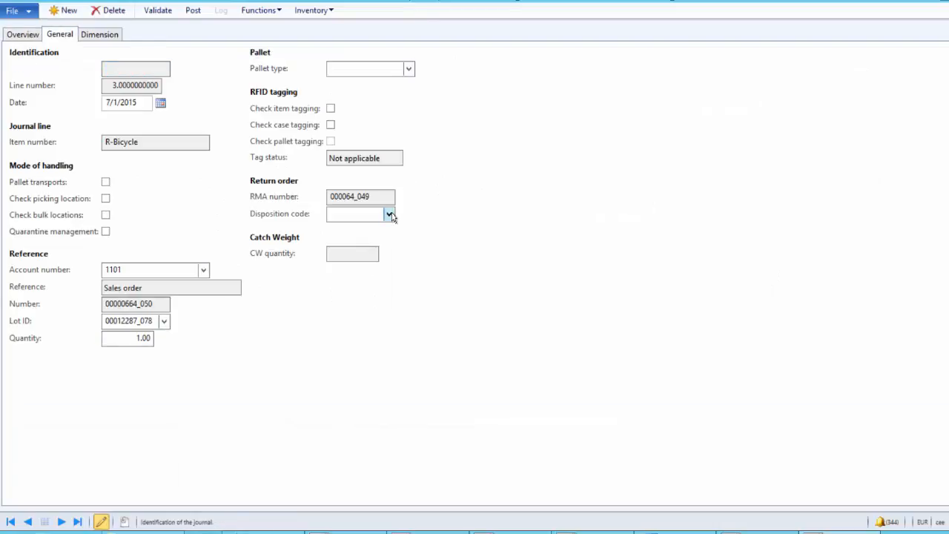
pyautogui.click(389, 214)
pyautogui.click(379, 289)
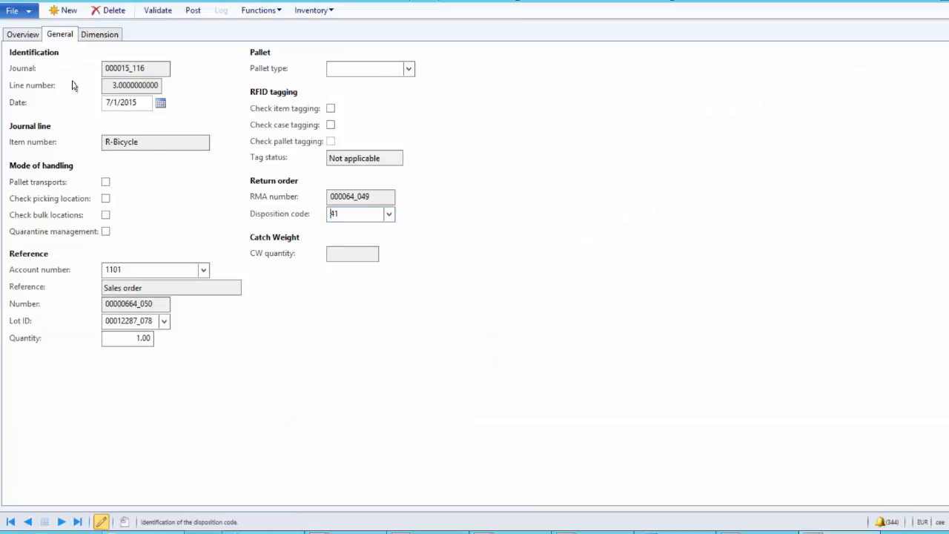
pyautogui.click(23, 34)
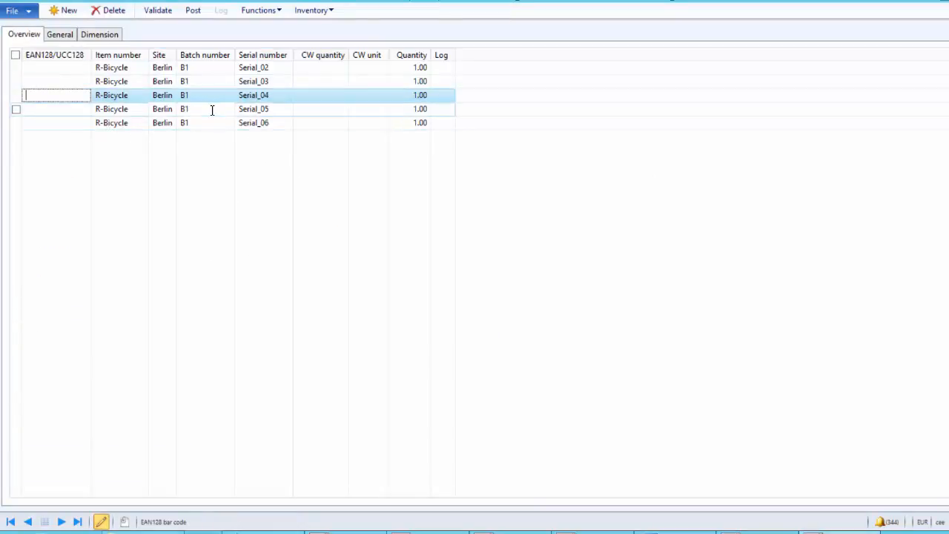
# Step: Set disposition code 51, Return to customer, on the Serial_05 arrival line and return to the line list
pyautogui.click(212, 110)
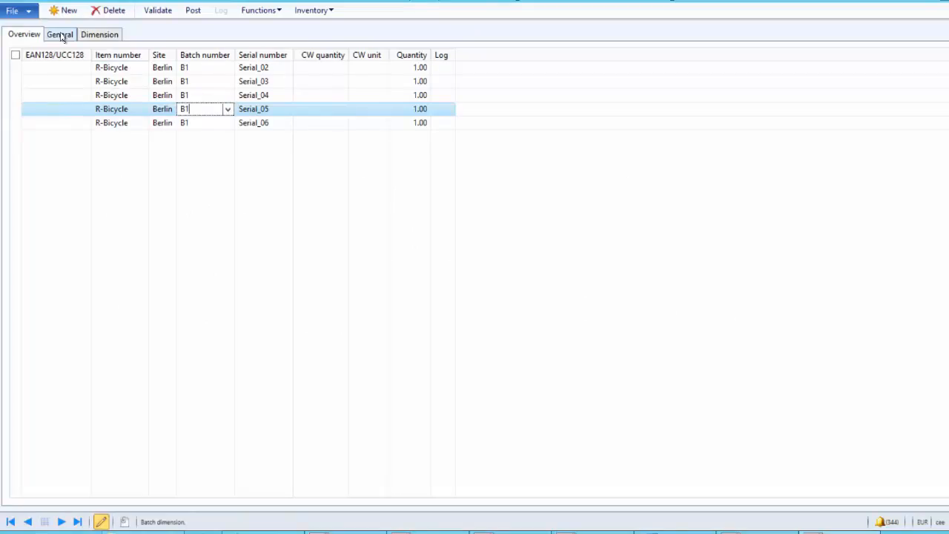
pyautogui.click(62, 37)
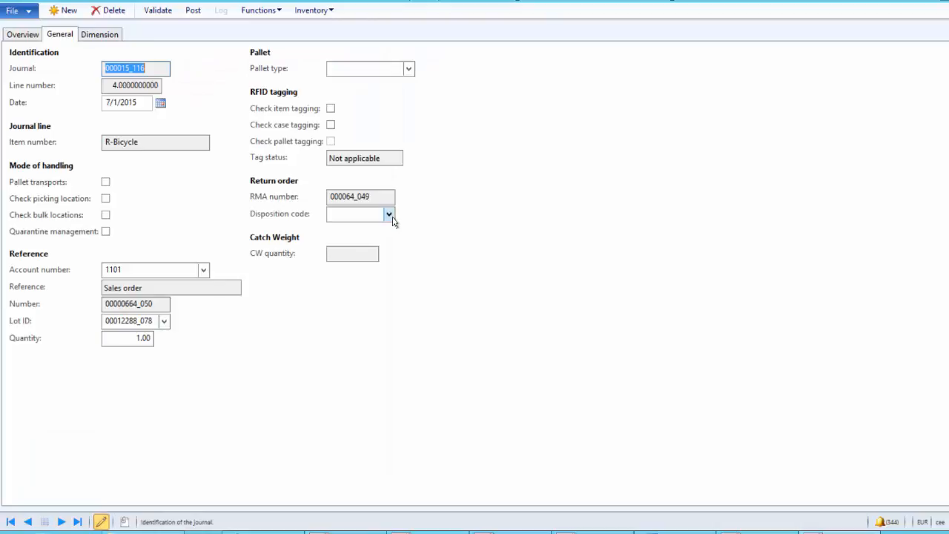
pyautogui.click(389, 214)
pyautogui.click(428, 302)
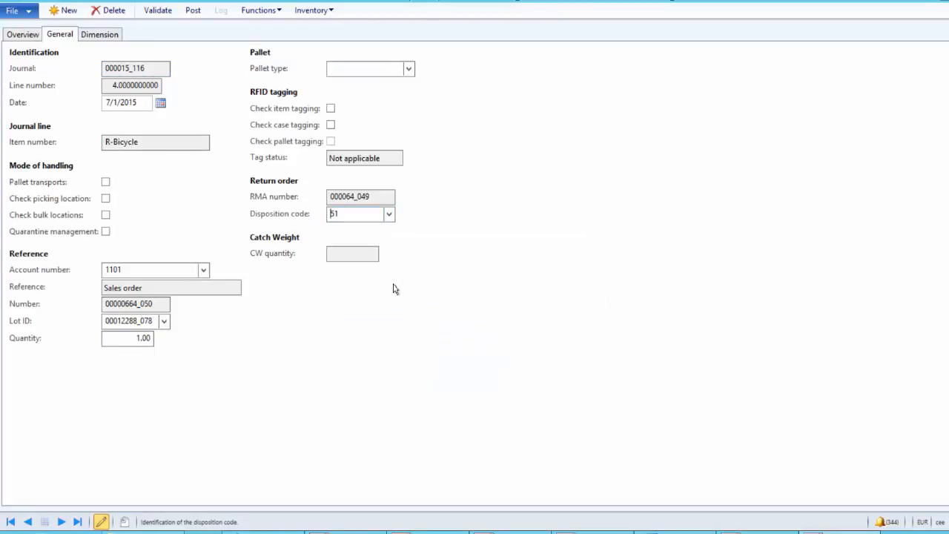
pyautogui.click(9, 36)
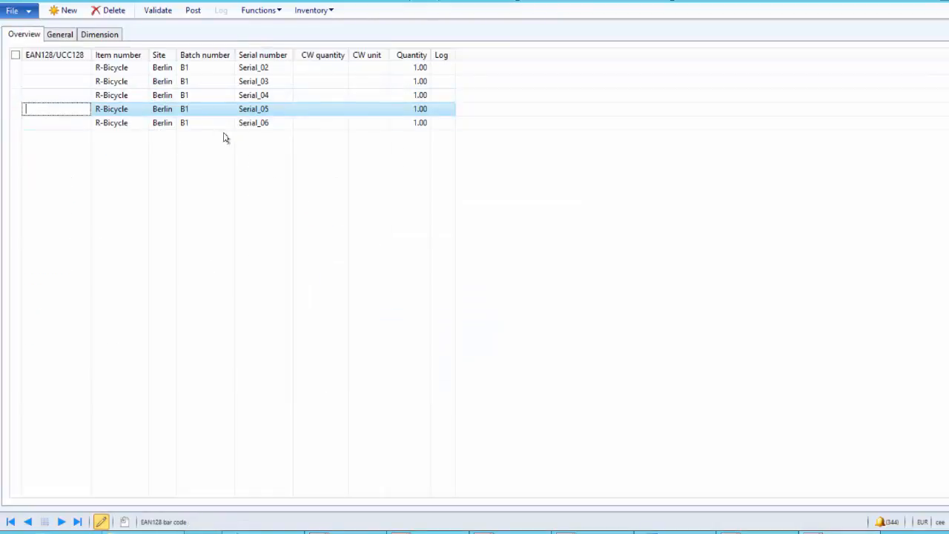
# Step: Set disposition code 61, Scrap, on the Serial_06 arrival line and return to the line list
pyautogui.click(228, 124)
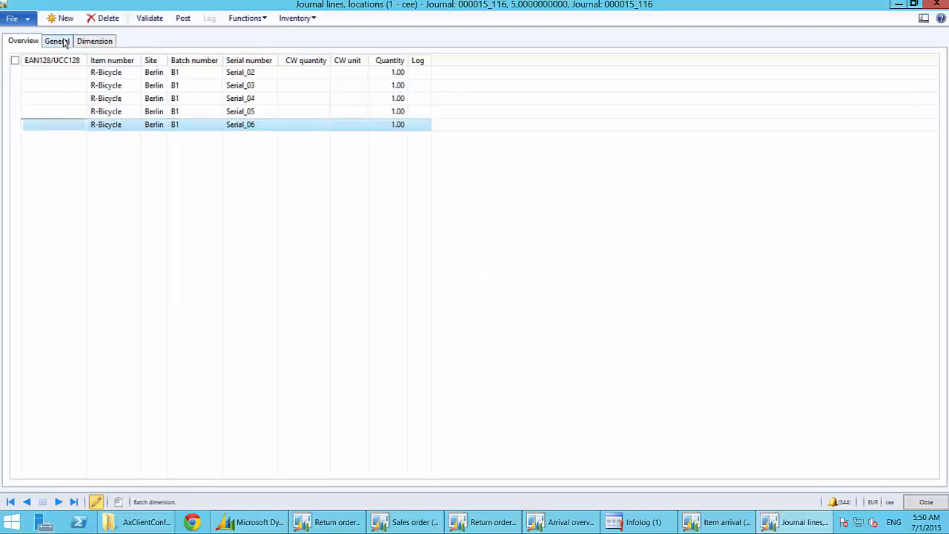
pyautogui.click(59, 41)
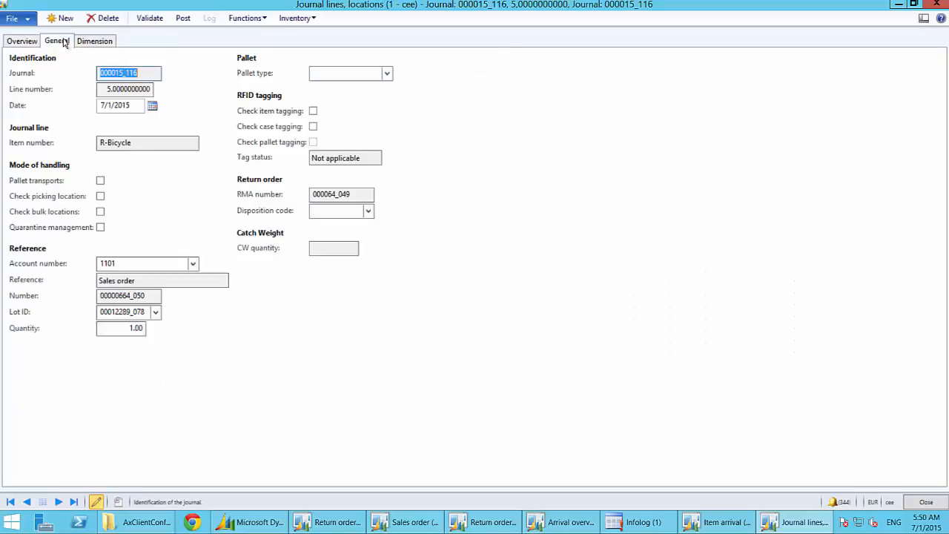
pyautogui.click(369, 211)
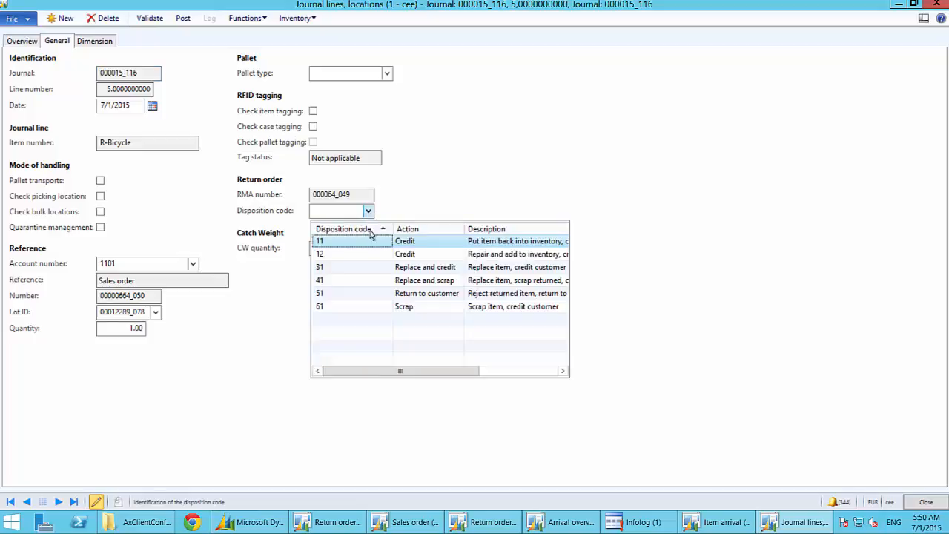
pyautogui.click(341, 307)
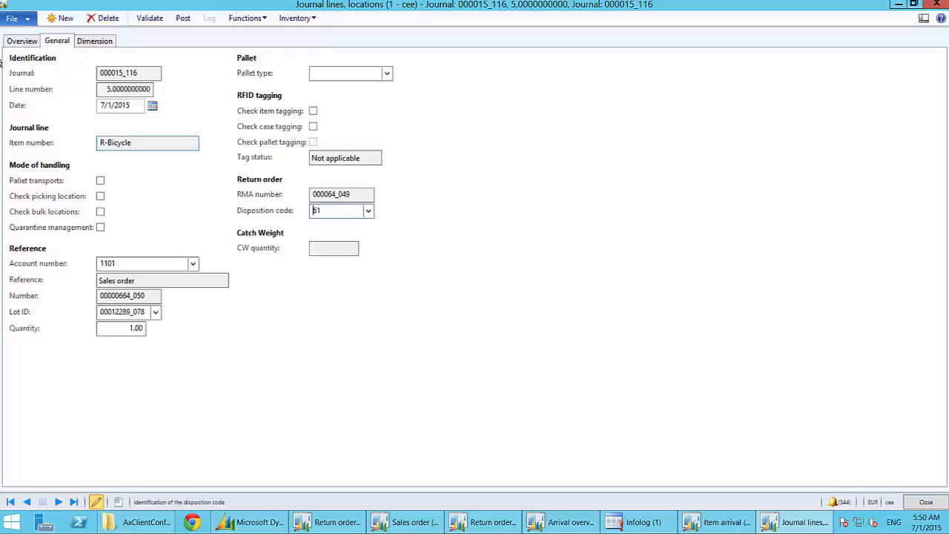
pyautogui.click(20, 42)
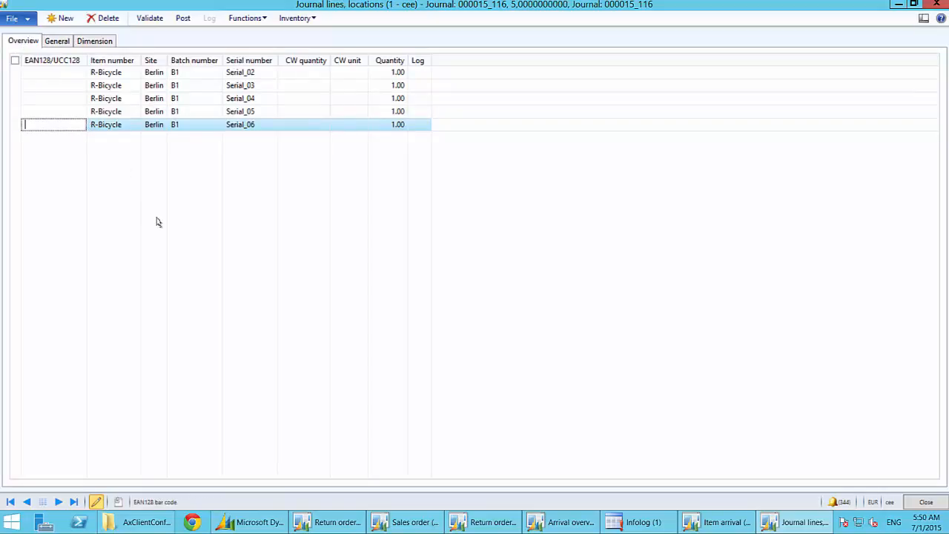
# Step: Enable quarantine management on the Serial_03 arrival line, leaving its disposition code empty, and return to the line list
pyautogui.click(267, 87)
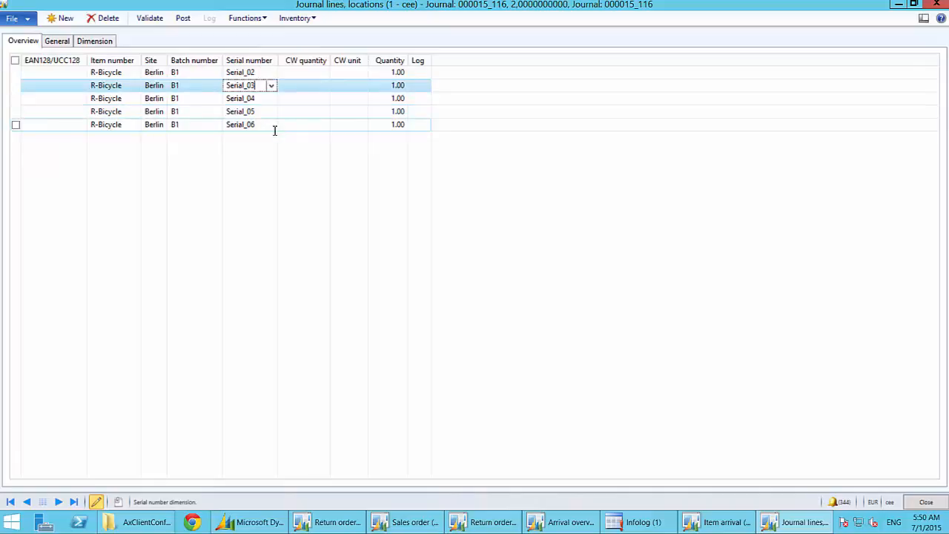
pyautogui.hotkey('ctrl', 'pagedown')
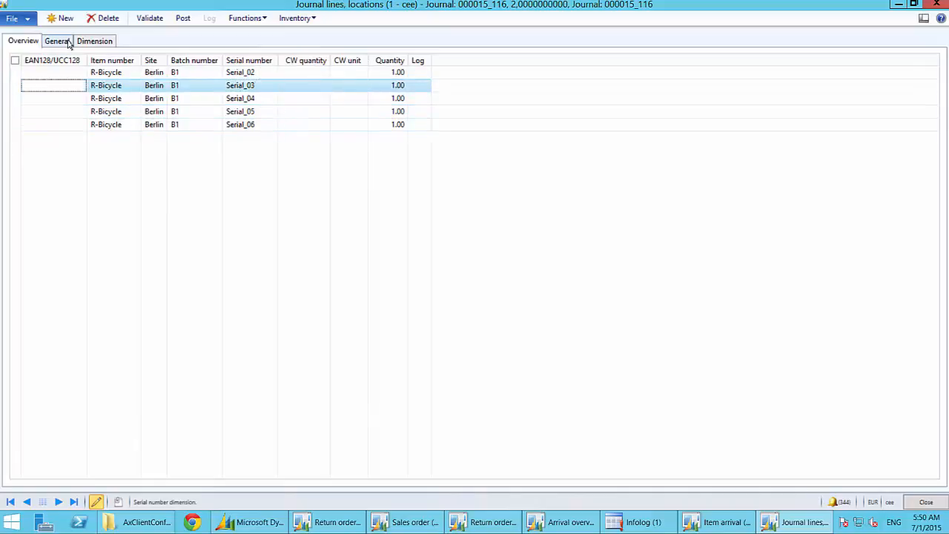
pyautogui.click(100, 227)
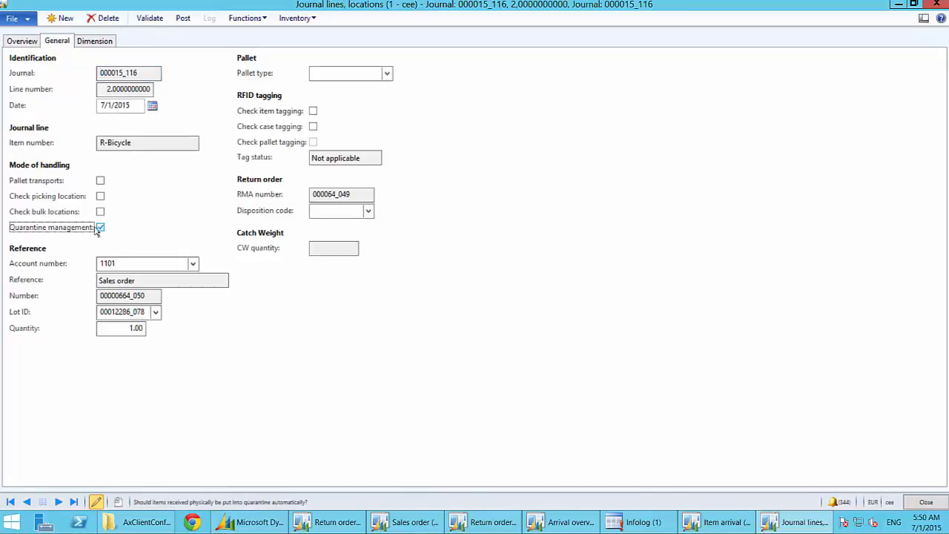
pyautogui.click(15, 43)
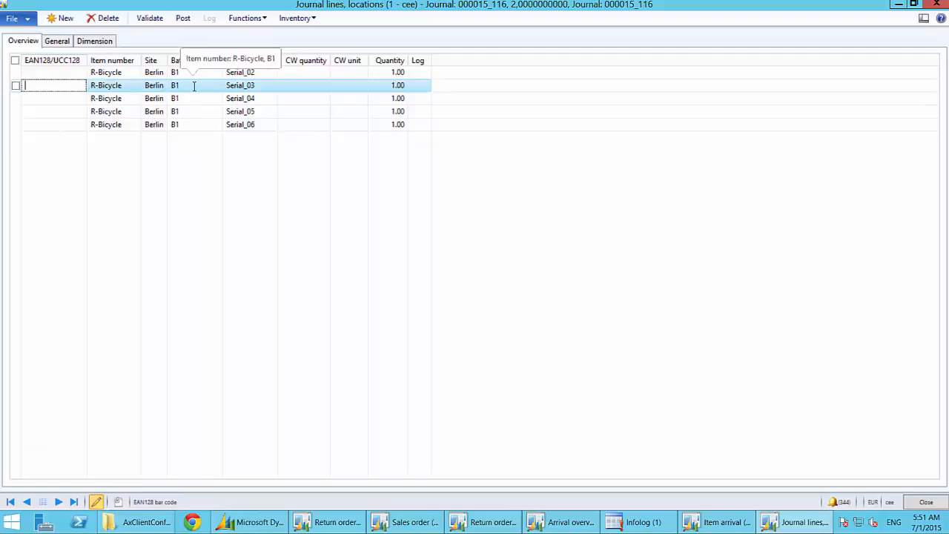
# Step: Validate the item arrival journal without batch processing and post it
pyautogui.click(150, 18)
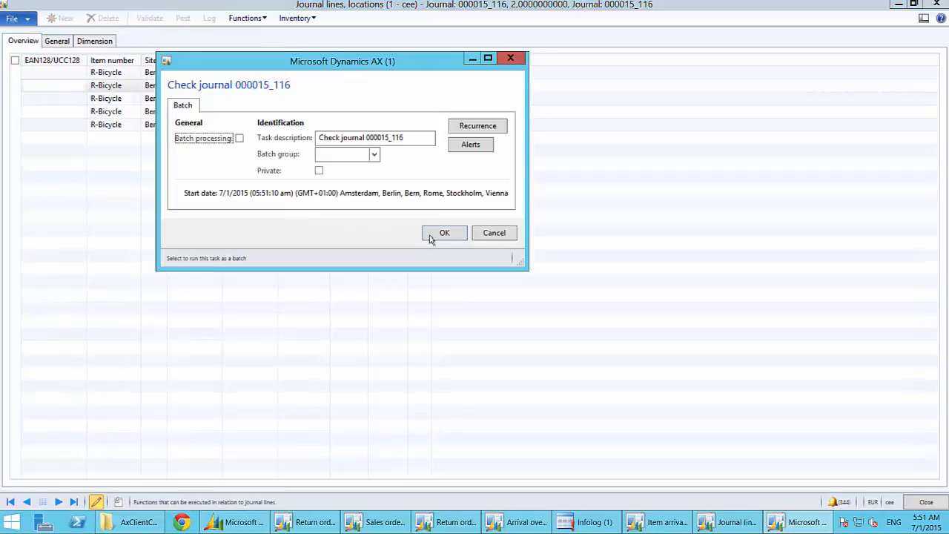
pyautogui.click(440, 234)
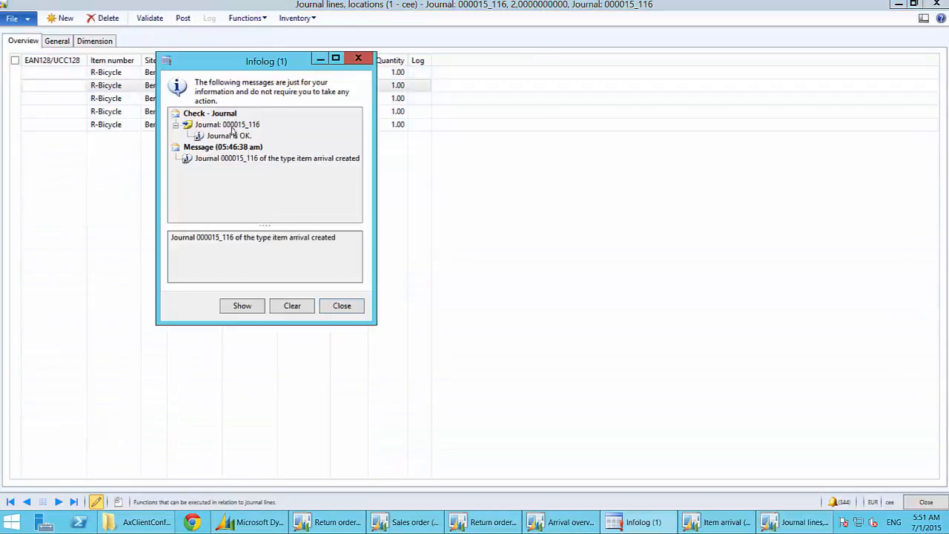
pyautogui.click(342, 306)
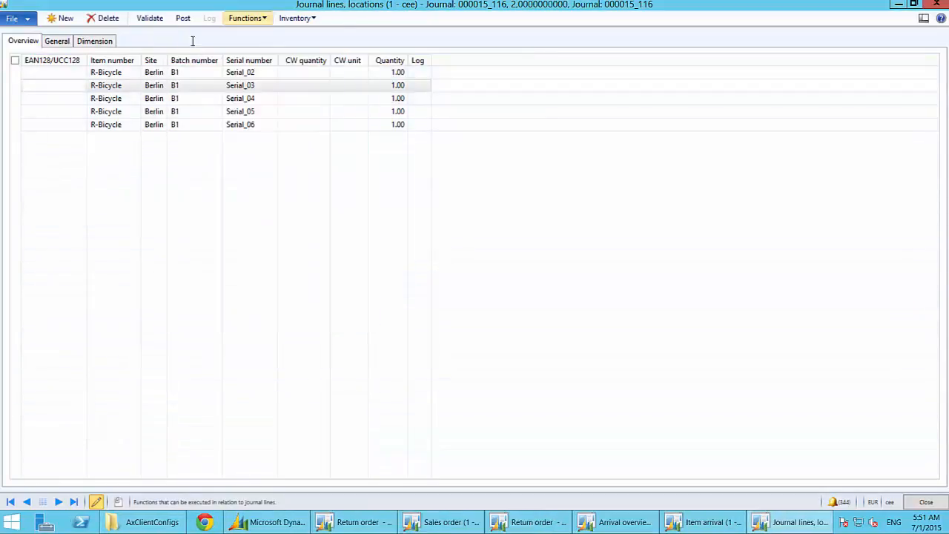
pyautogui.click(184, 18)
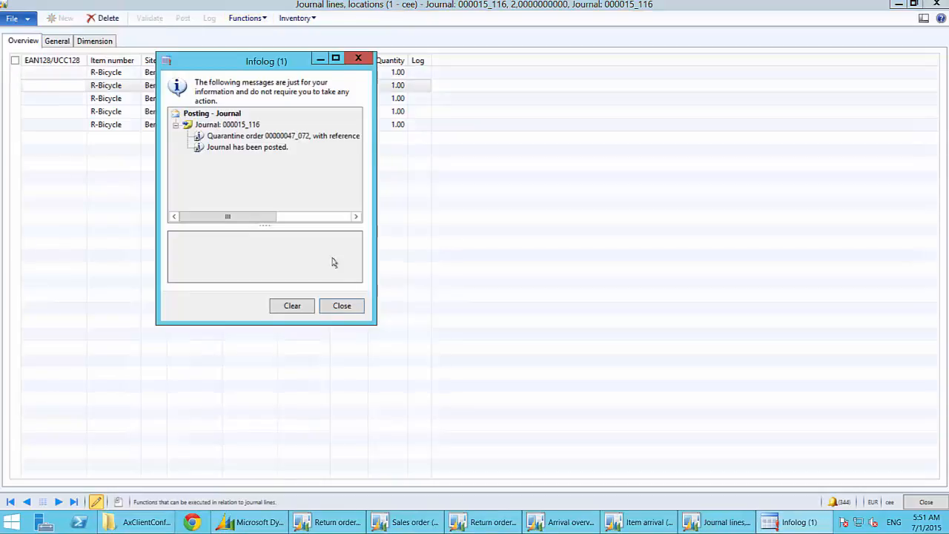
# Step: Open the quarantine order from the posting message and set its disposition code to 31, Replace and credit
pyautogui.doubleClick(281, 138)
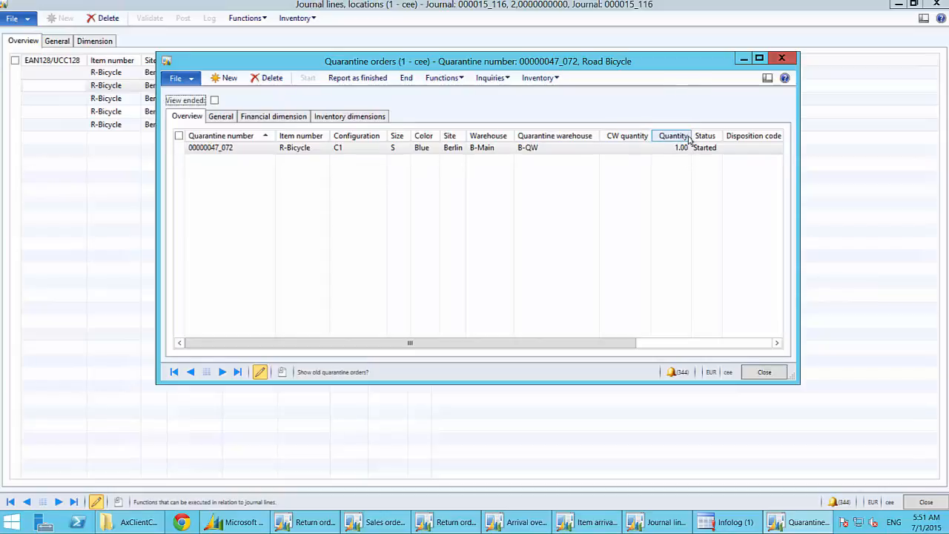
pyautogui.click(452, 80)
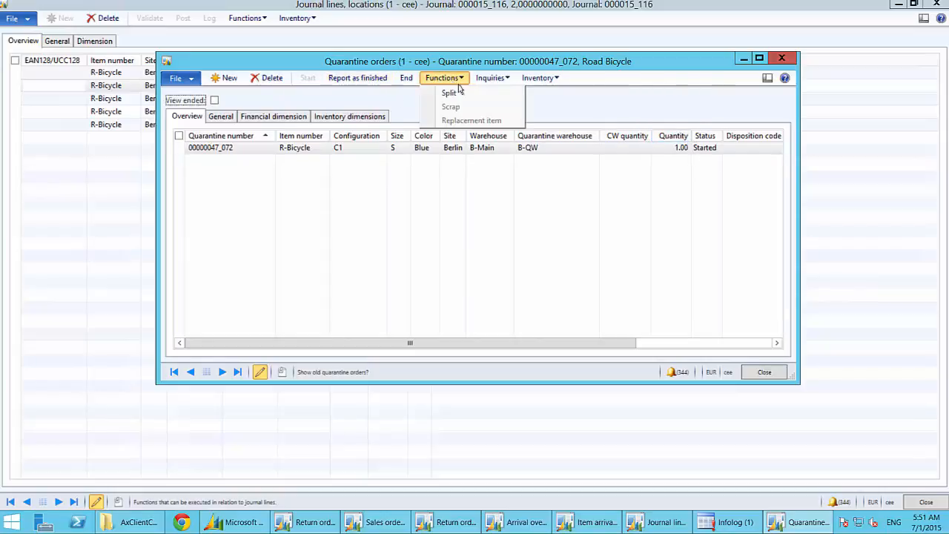
pyautogui.click(473, 166)
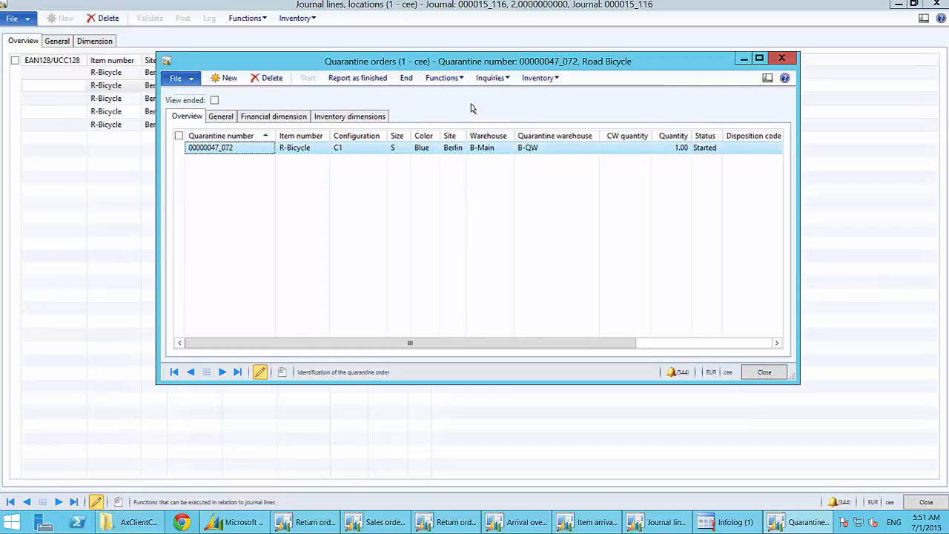
pyautogui.click(436, 82)
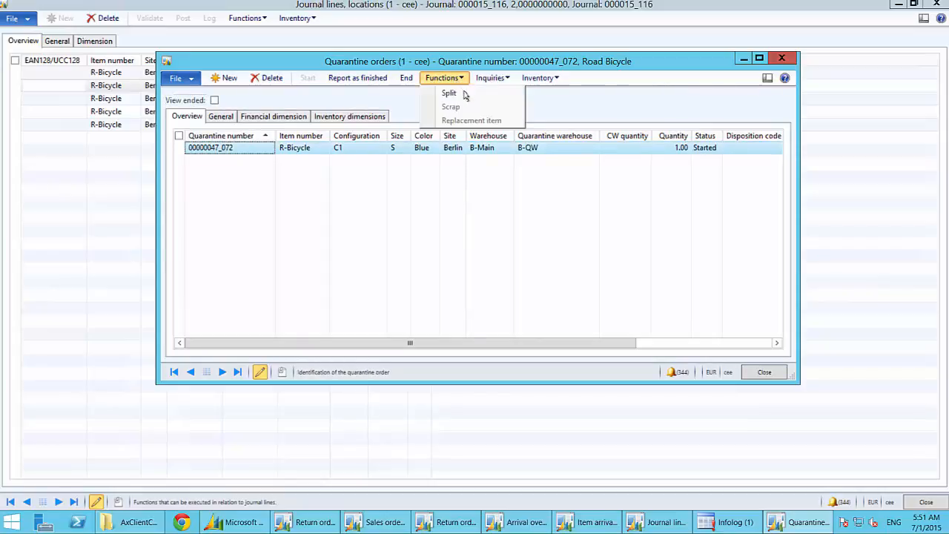
pyautogui.click(474, 186)
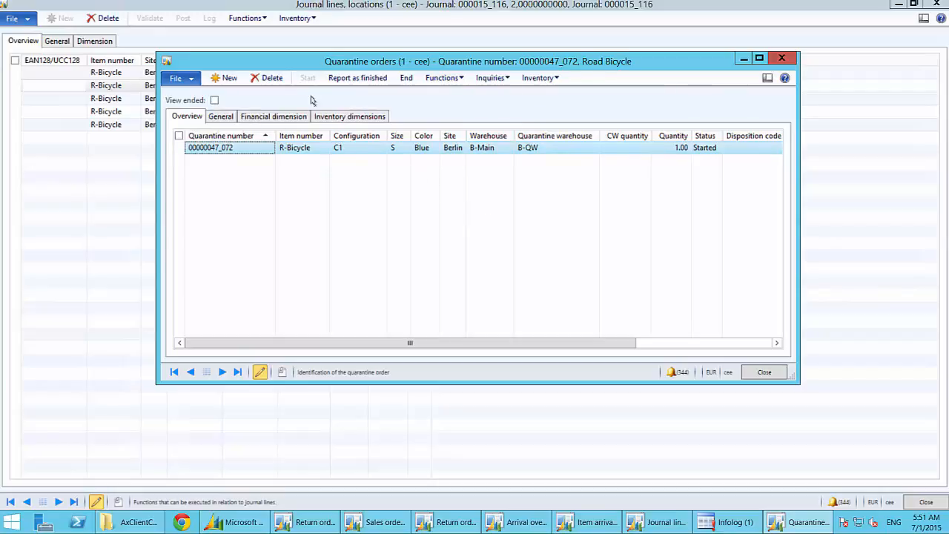
pyautogui.click(214, 117)
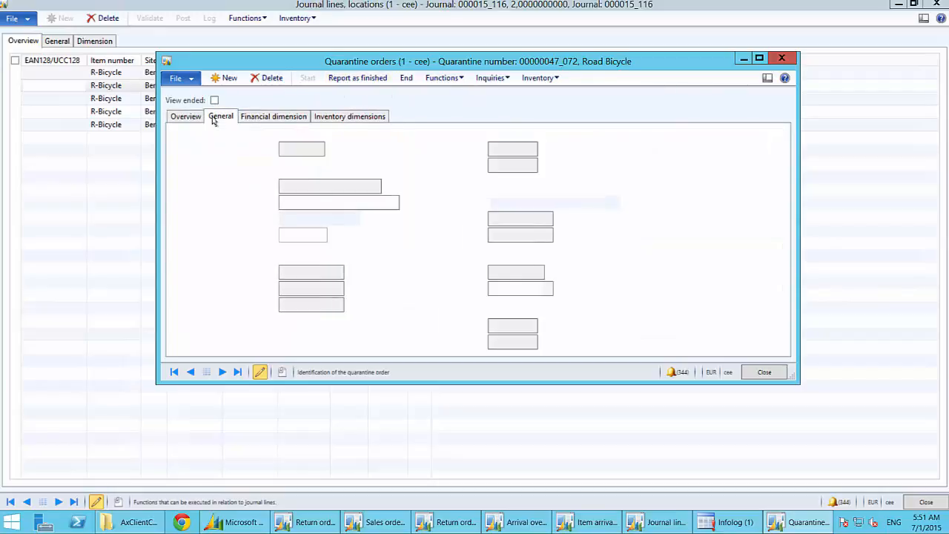
pyautogui.click(547, 290)
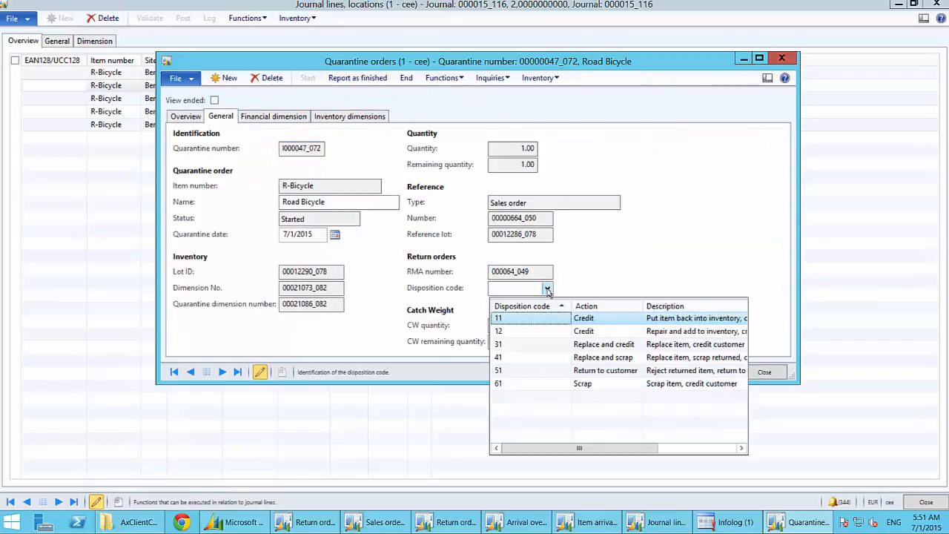
pyautogui.click(545, 350)
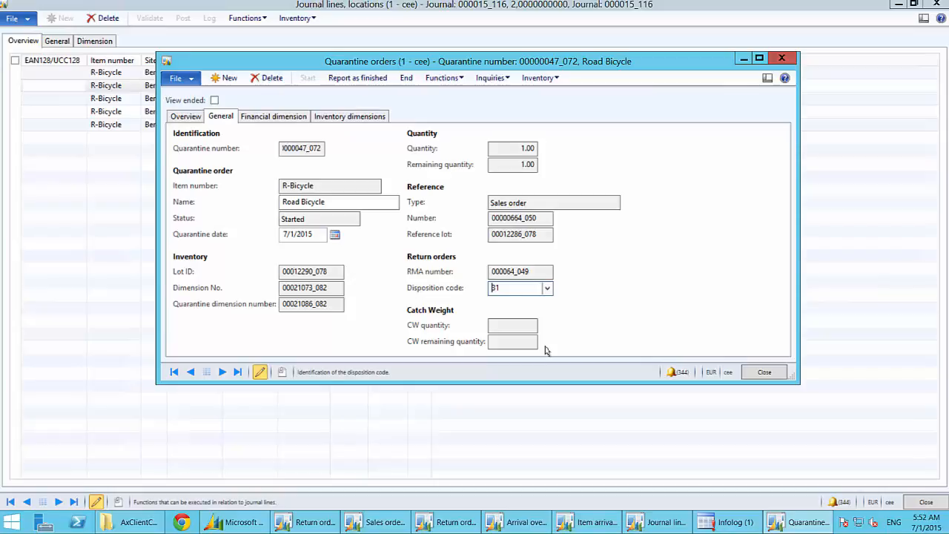
pyautogui.click(186, 116)
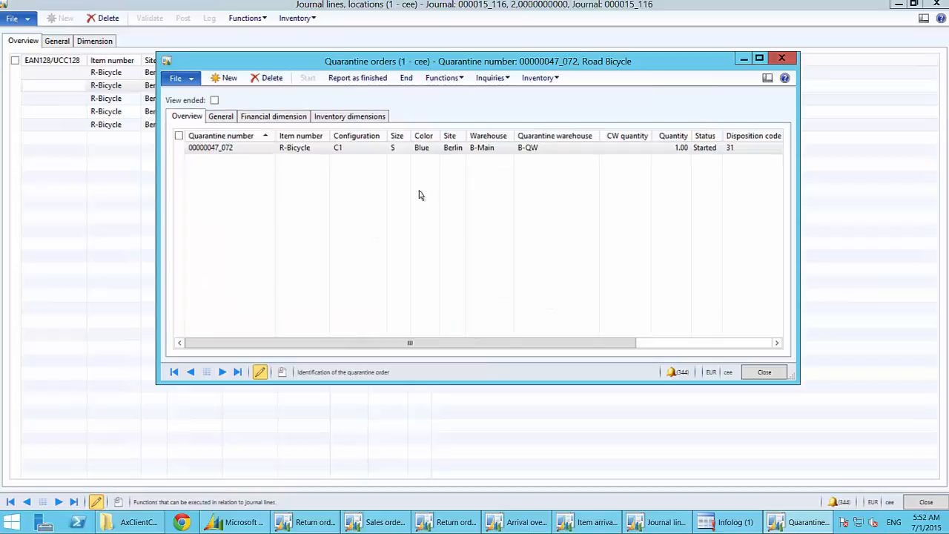
# Step: Report the R-Bicycle quarantine order as finished and end it
pyautogui.click(377, 94)
pyautogui.click(379, 278)
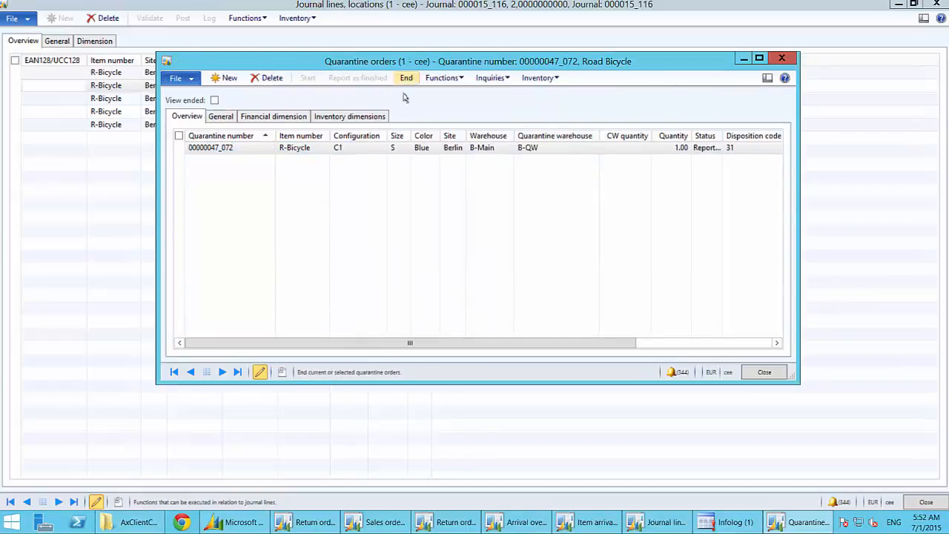
pyautogui.click(407, 78)
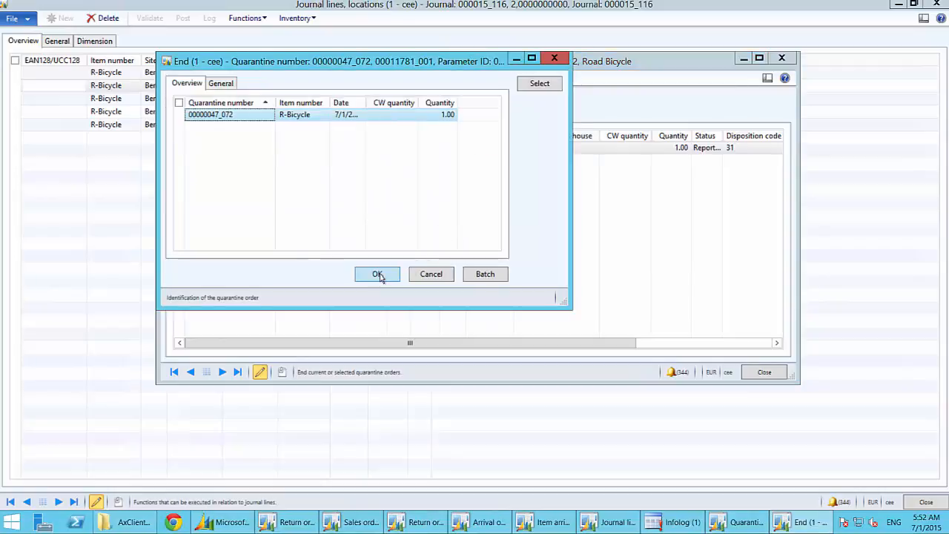
pyautogui.click(378, 274)
pyautogui.click(356, 312)
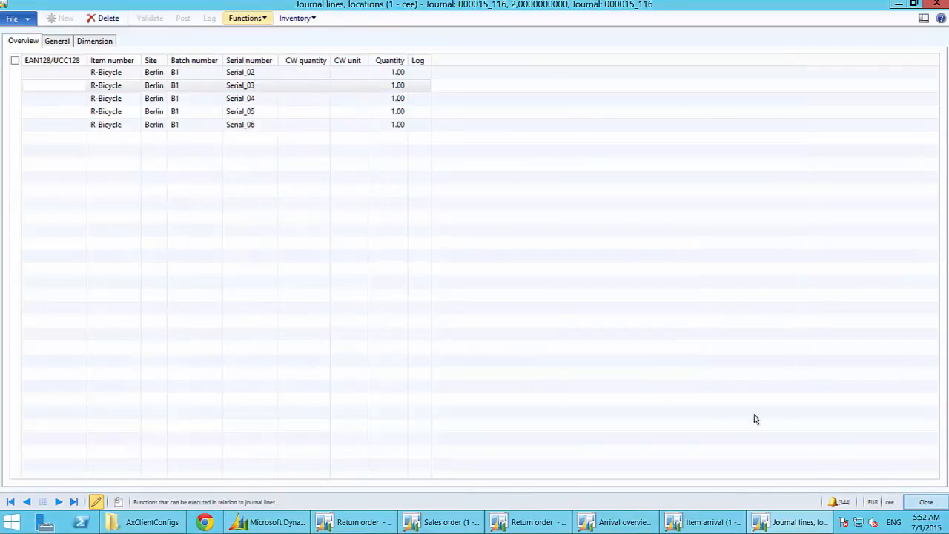
# Step: Close the arrival journal windows and go back to the Forest Wholesales return order
pyautogui.click(535, 299)
pyautogui.click(927, 503)
pyautogui.click(564, 522)
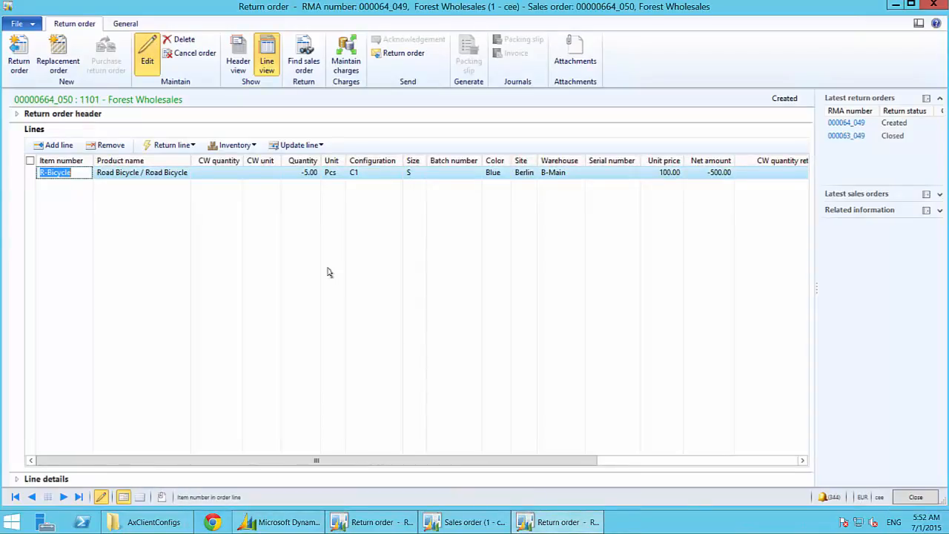
# Step: Refresh the Forest Wholesales return order, expand the line details and check the disposition code of each R-Bicycle line
pyautogui.press('F5')
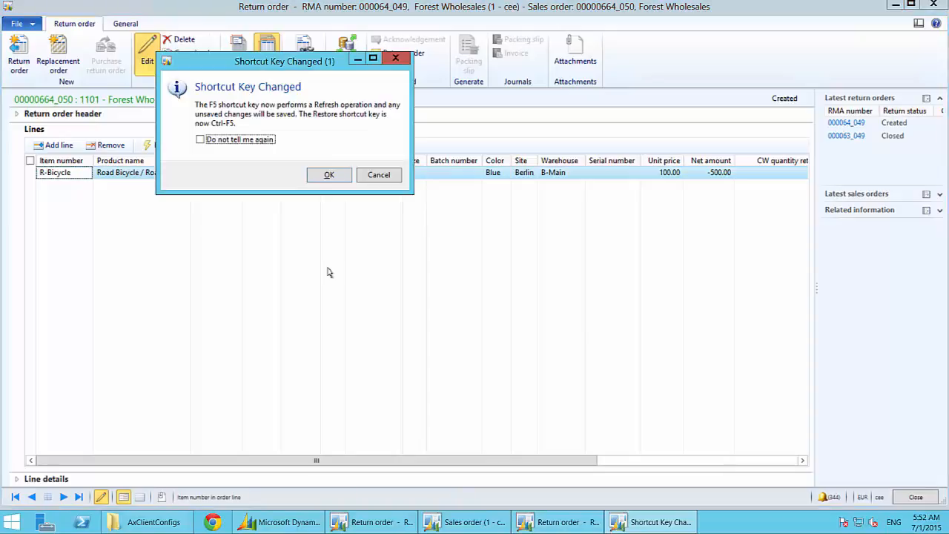
pyautogui.click(327, 176)
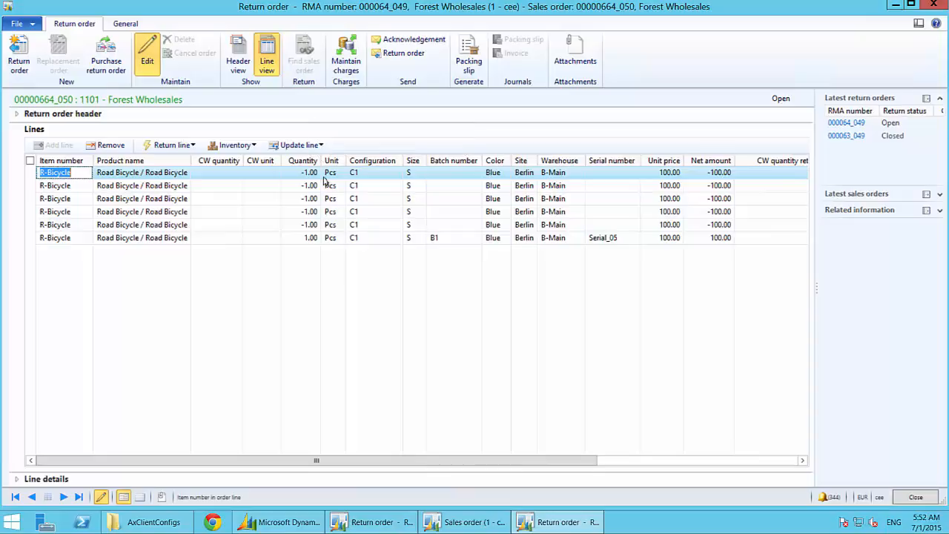
pyautogui.click(451, 238)
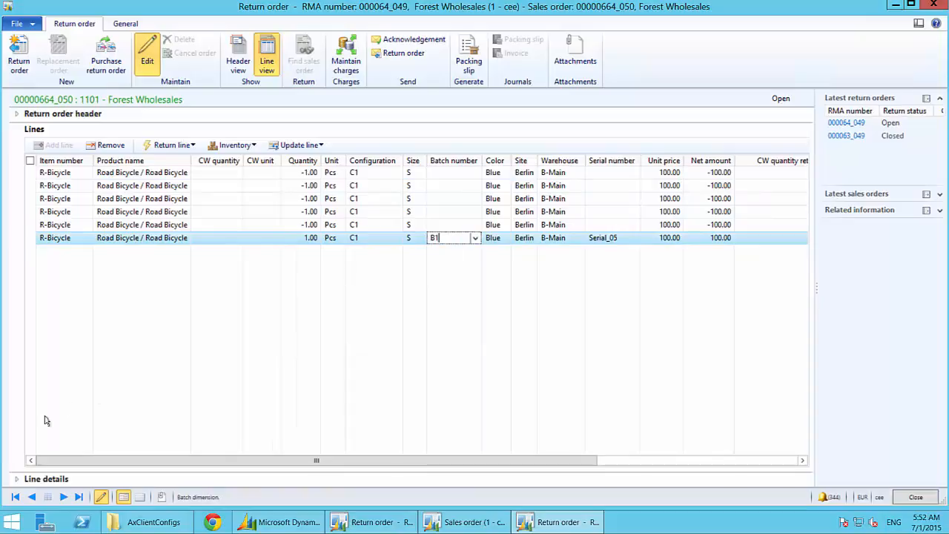
pyautogui.click(18, 480)
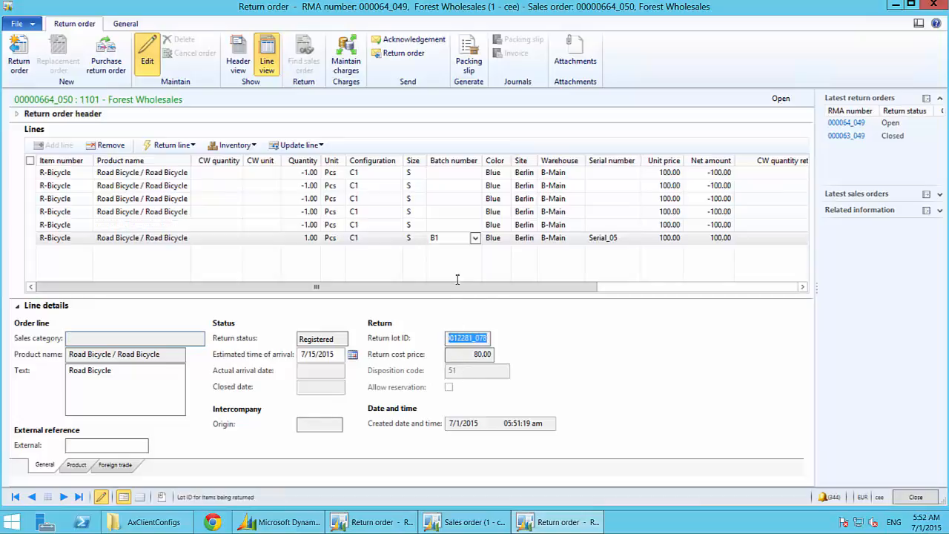
pyautogui.click(459, 225)
pyautogui.click(459, 212)
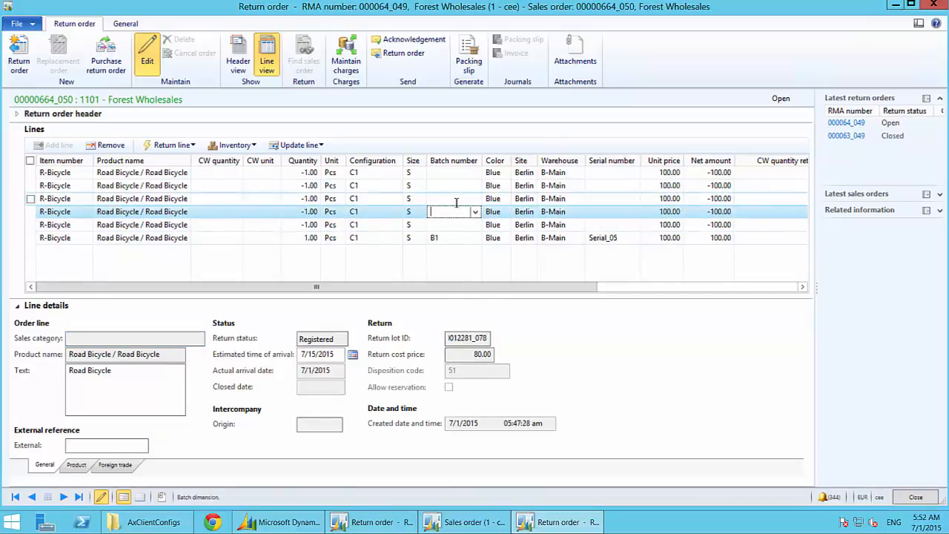
pyautogui.click(456, 198)
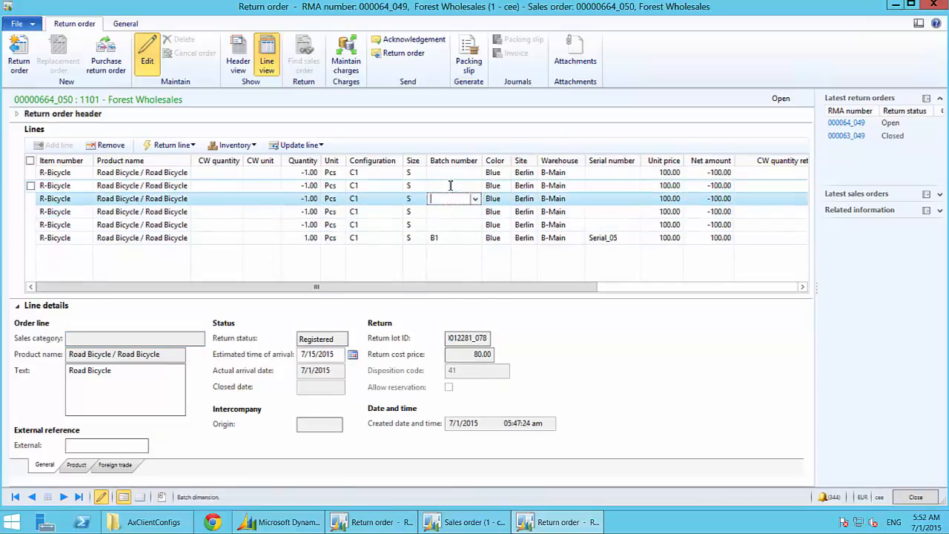
pyautogui.click(450, 185)
pyautogui.click(451, 174)
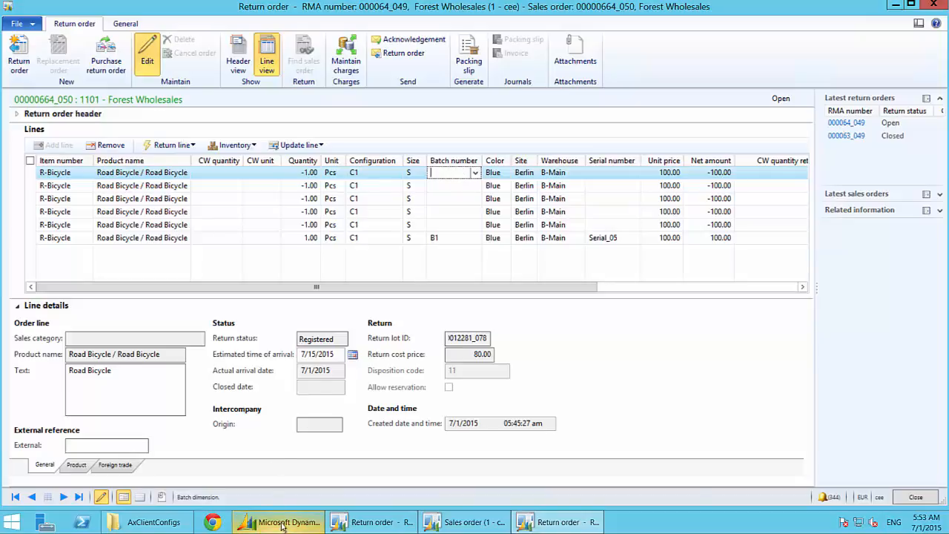
# Step: Check the Forest Wholesales orders in the Accounts receivable list of all sales orders, and return to the return order
pyautogui.moveTo(283, 519)
pyautogui.click(256, 463)
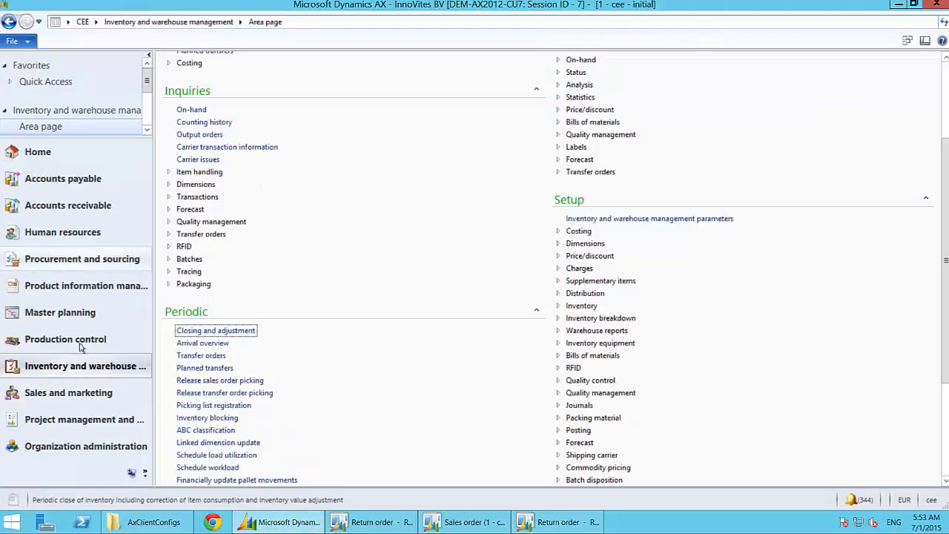
pyautogui.click(76, 208)
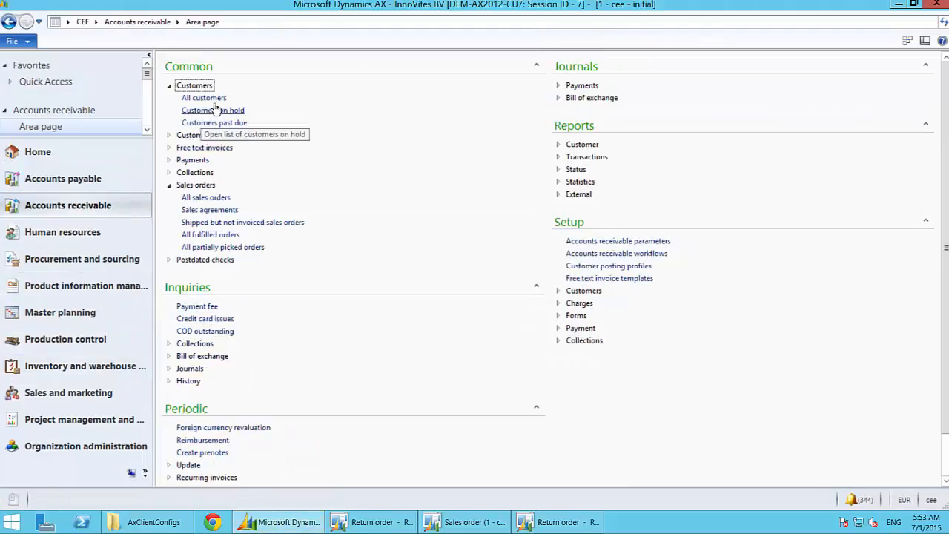
pyautogui.click(206, 199)
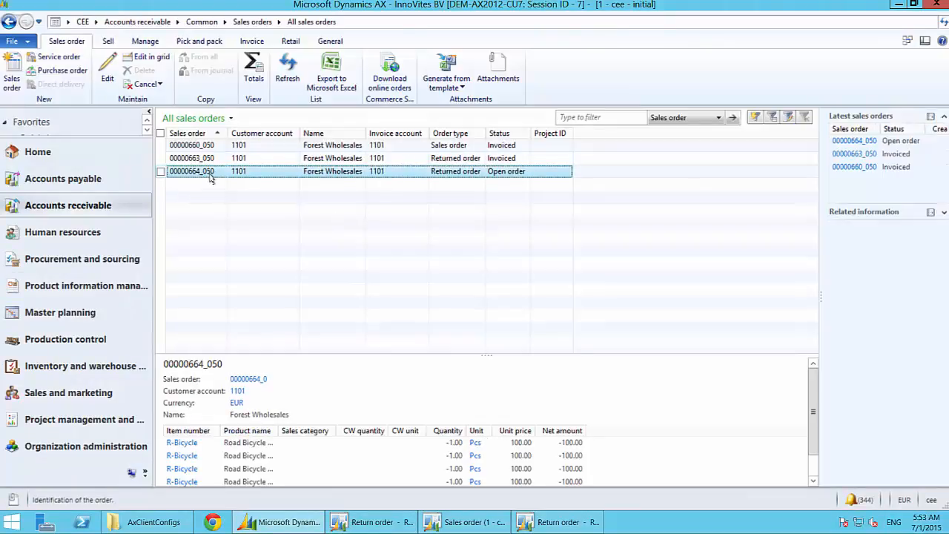
pyautogui.doubleClick(478, 181)
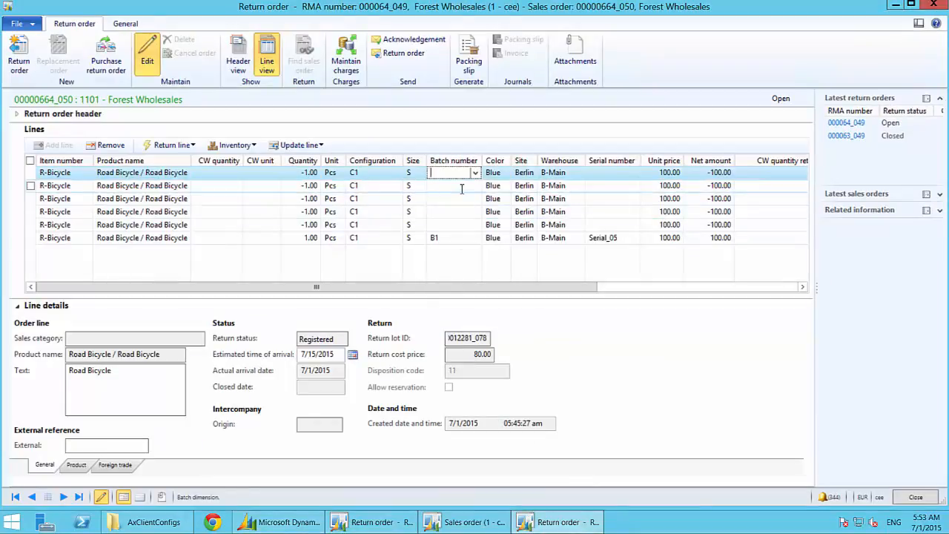
# Step: Compare the disposition codes in the line details of the second and third R-Bicycle return lines
pyautogui.click(461, 188)
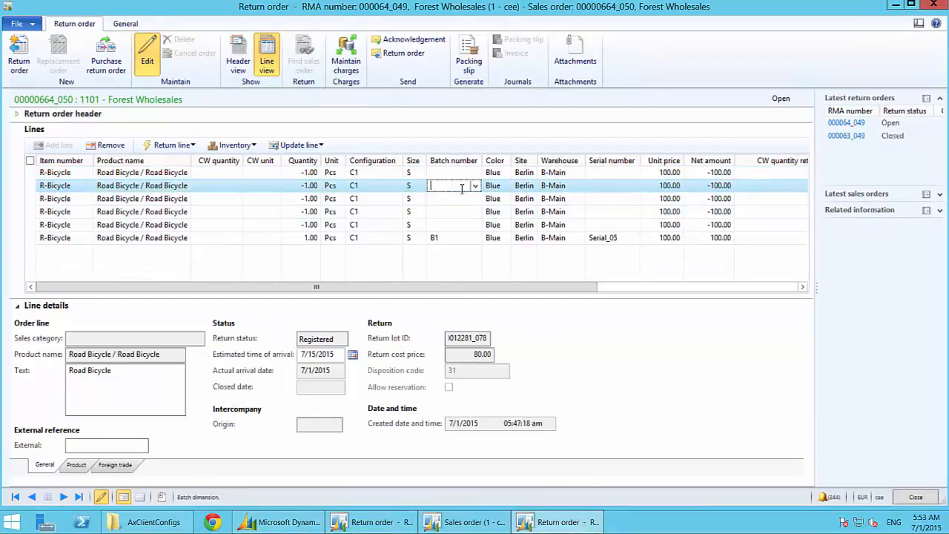
pyautogui.click(465, 199)
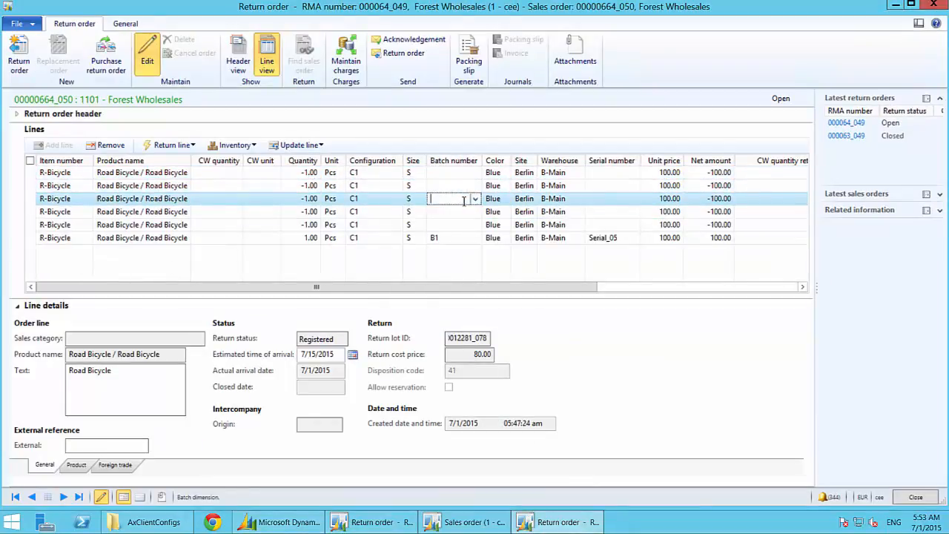
pyautogui.click(453, 186)
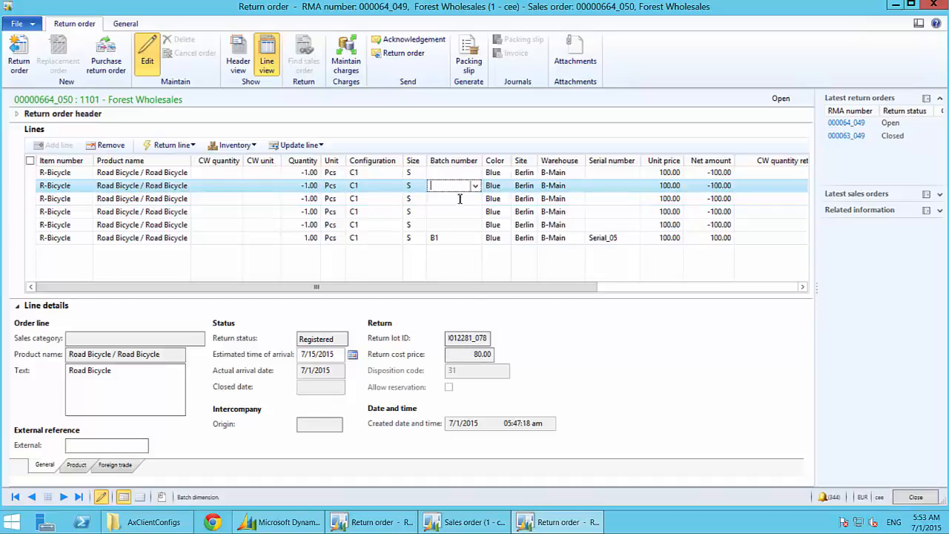
pyautogui.click(460, 197)
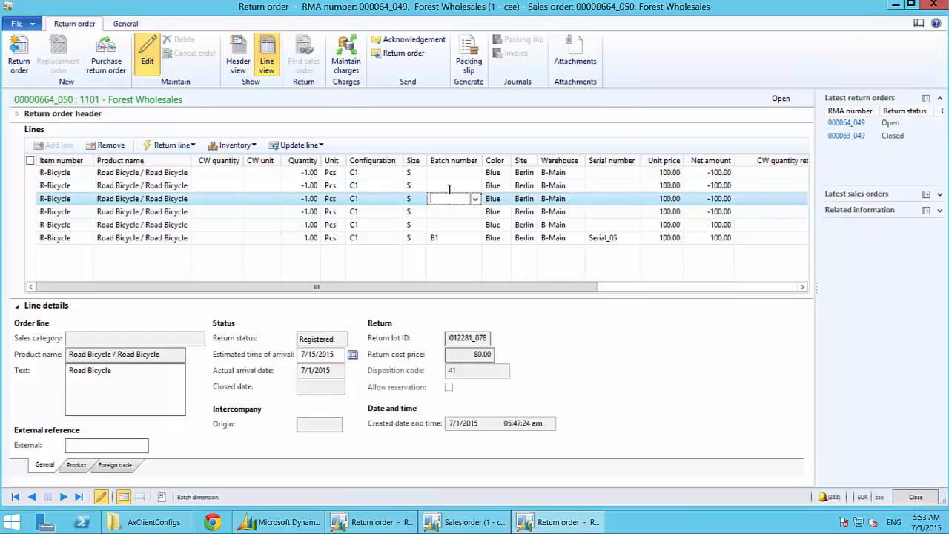
pyautogui.click(449, 186)
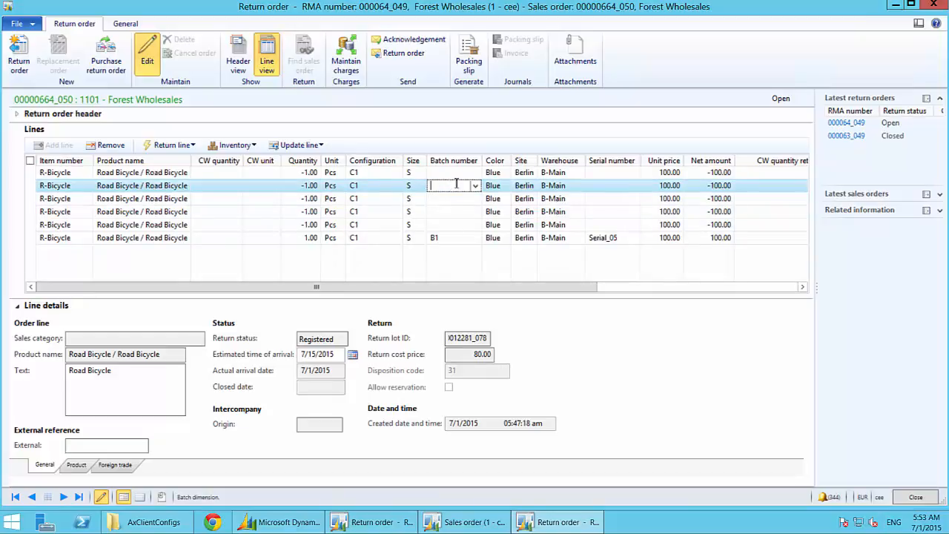
pyautogui.click(447, 199)
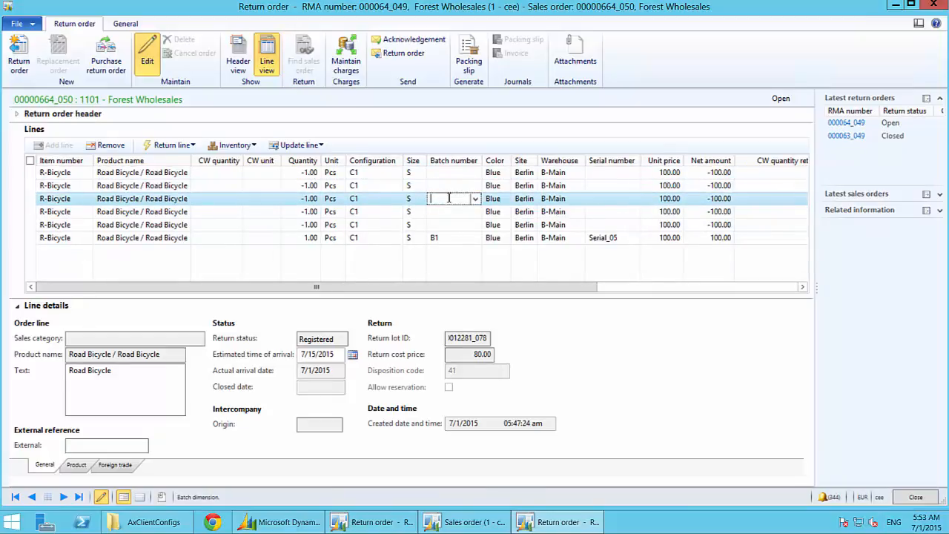
# Step: Assign the identical R-Bicycle with serial number Serial_07, sales quantity 1, as the replacement item for the second return line
pyautogui.click(456, 186)
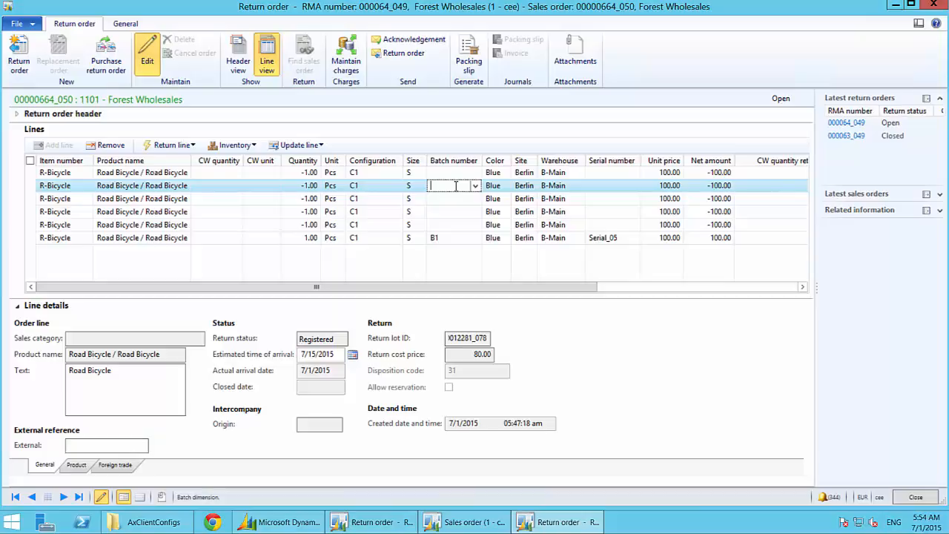
pyautogui.click(176, 146)
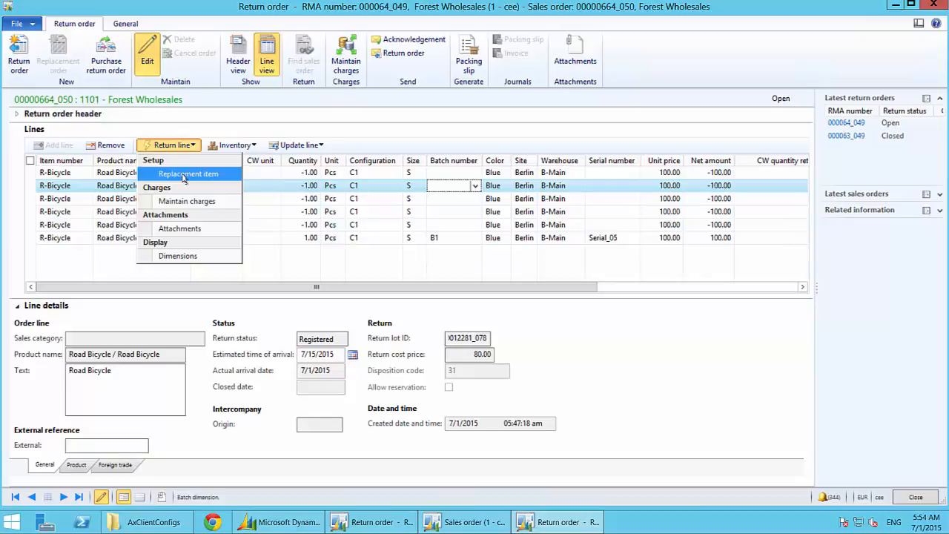
pyautogui.click(186, 173)
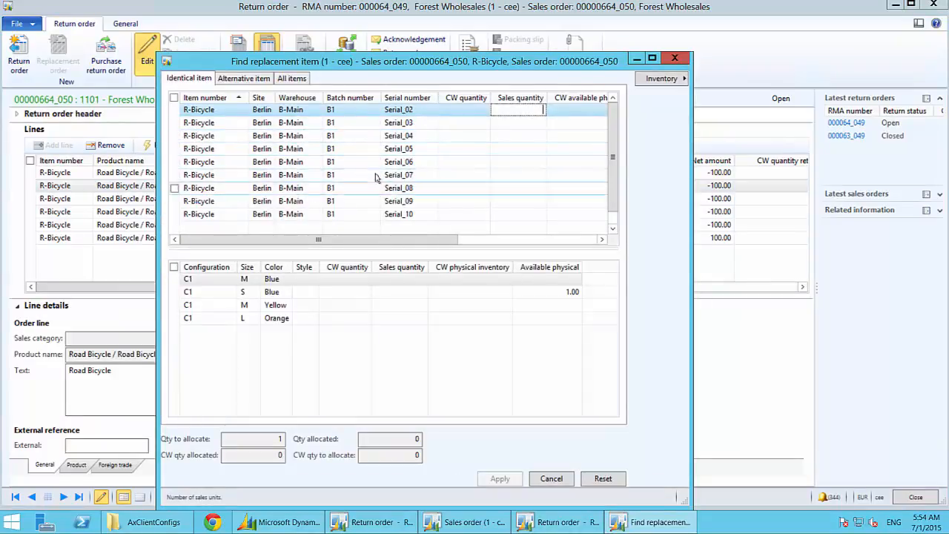
pyautogui.click(414, 177)
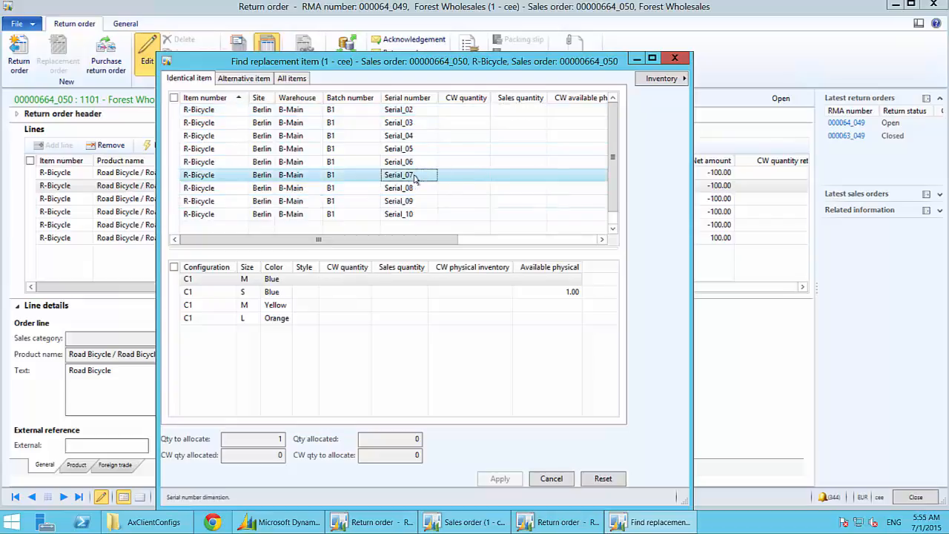
pyautogui.click(416, 190)
pyautogui.click(417, 201)
pyautogui.click(418, 216)
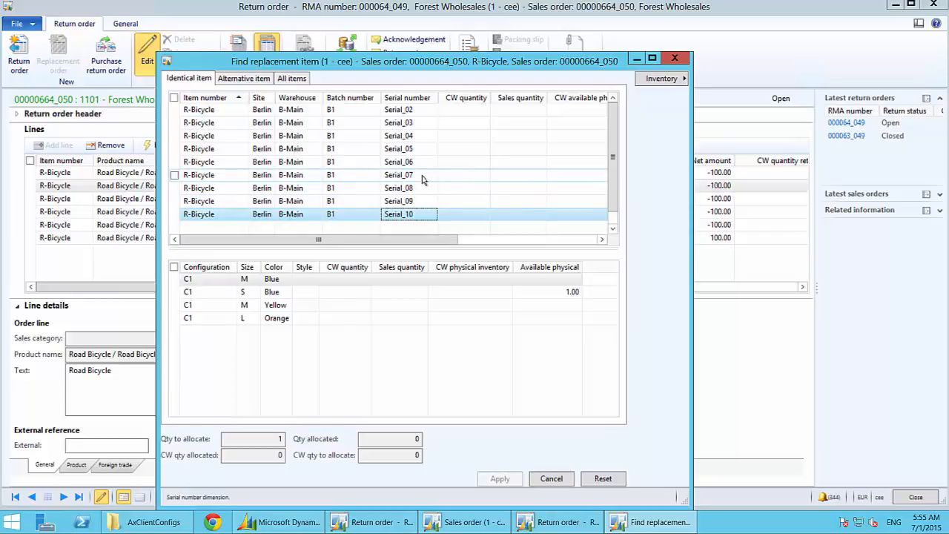
pyautogui.click(423, 178)
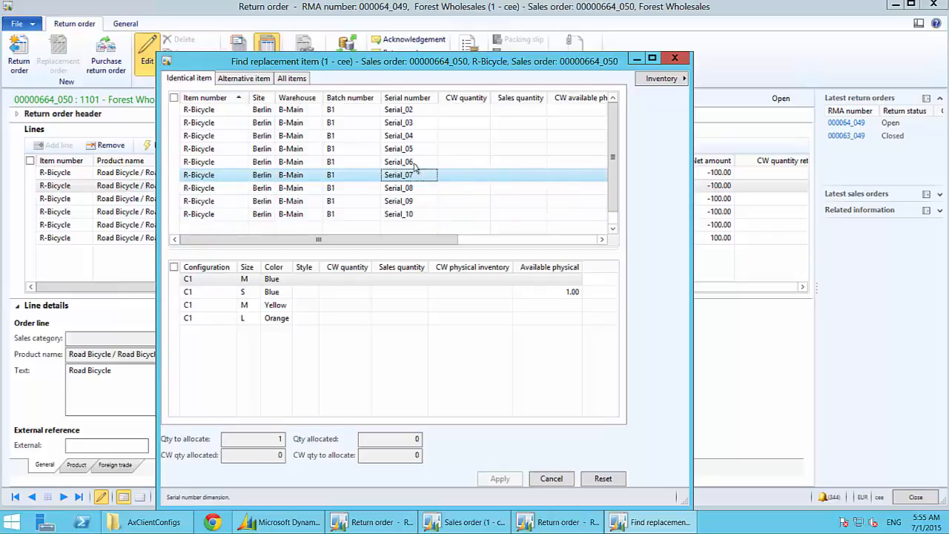
pyautogui.click(522, 177)
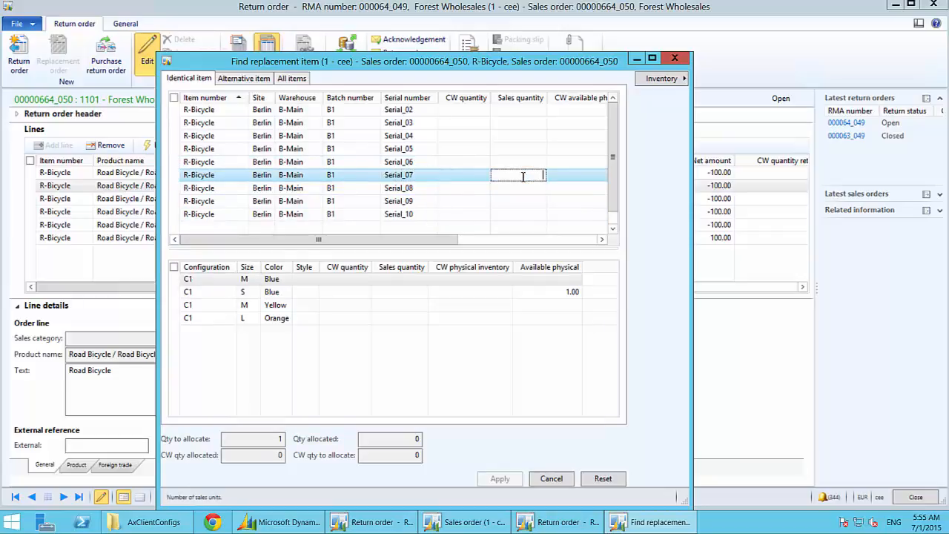
pyautogui.press('Tab')
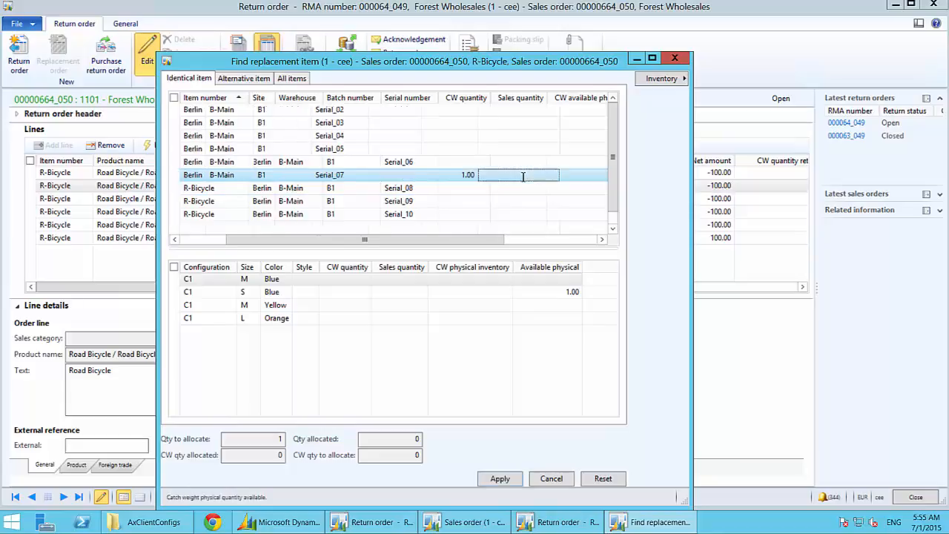
pyautogui.click(500, 479)
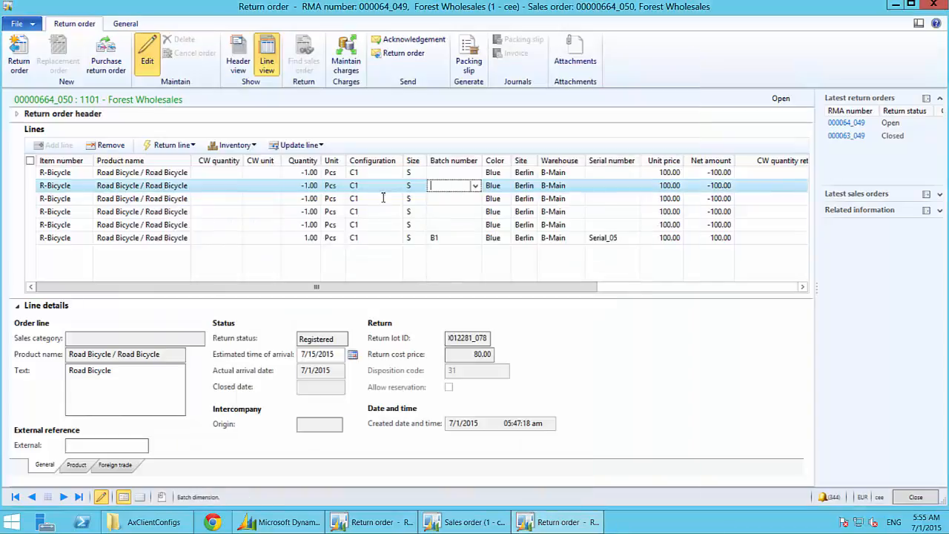
# Step: Assign the identical R-Bicycle with serial number Serial_08, sales quantity 1, as the replacement item for the third return line
pyautogui.click(206, 198)
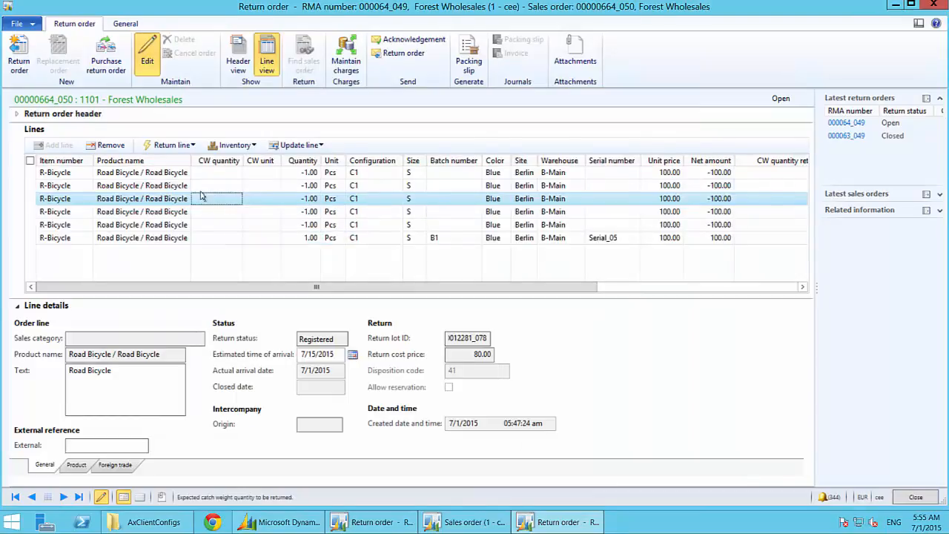
pyautogui.click(168, 145)
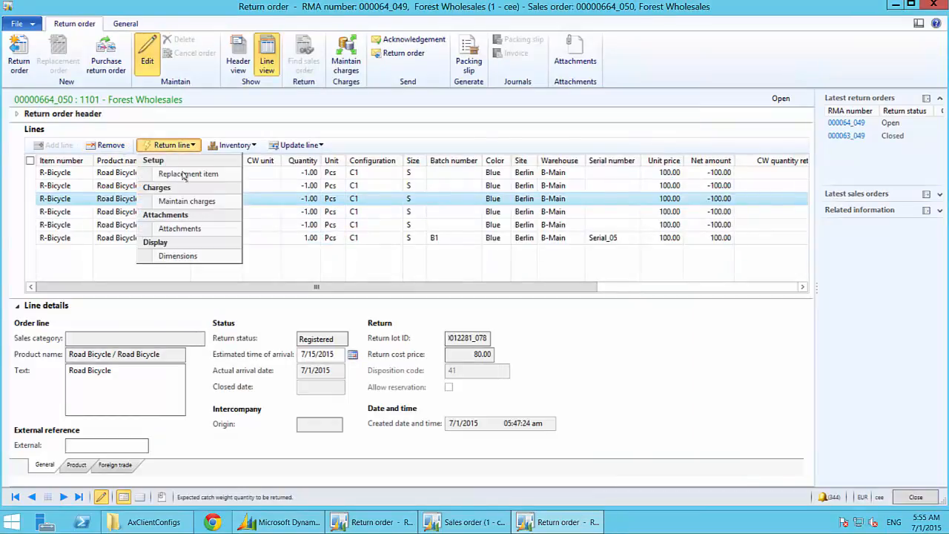
pyautogui.click(185, 174)
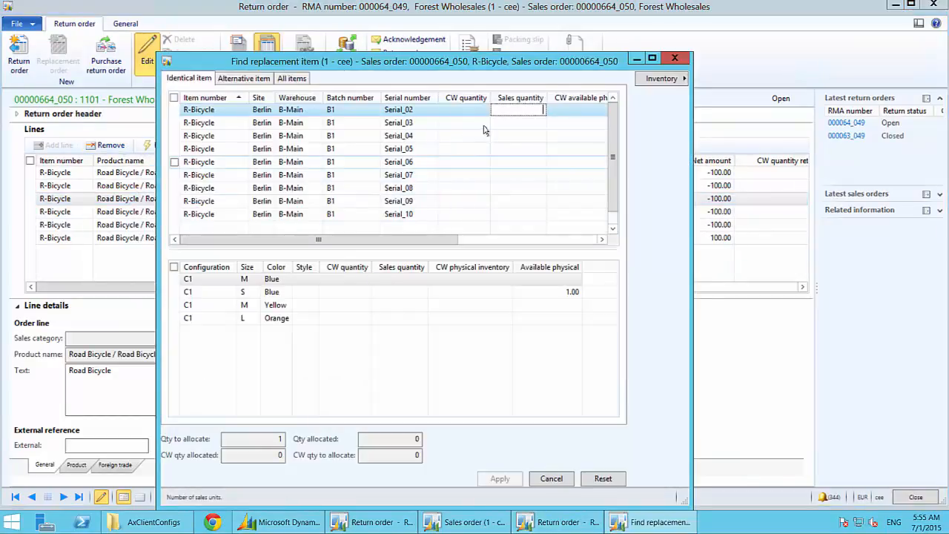
pyautogui.click(464, 188)
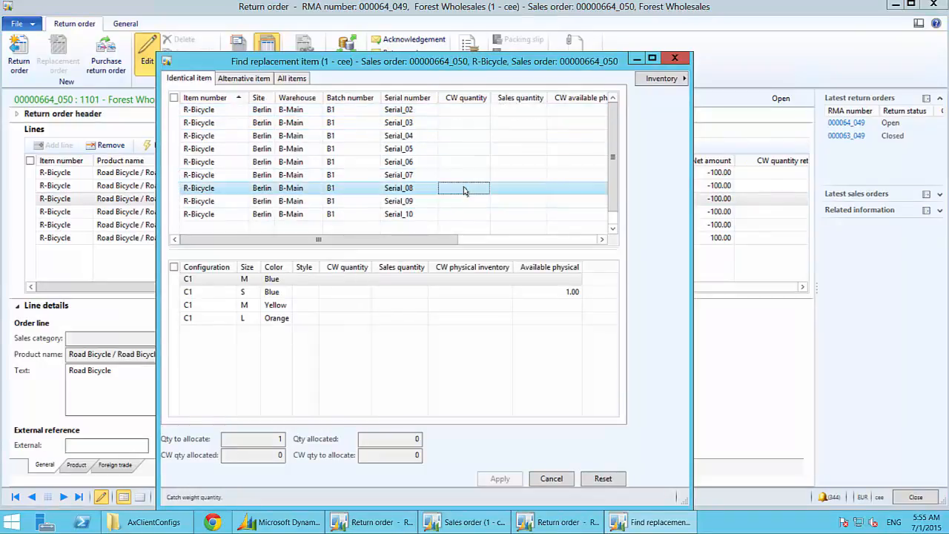
pyautogui.click(539, 188)
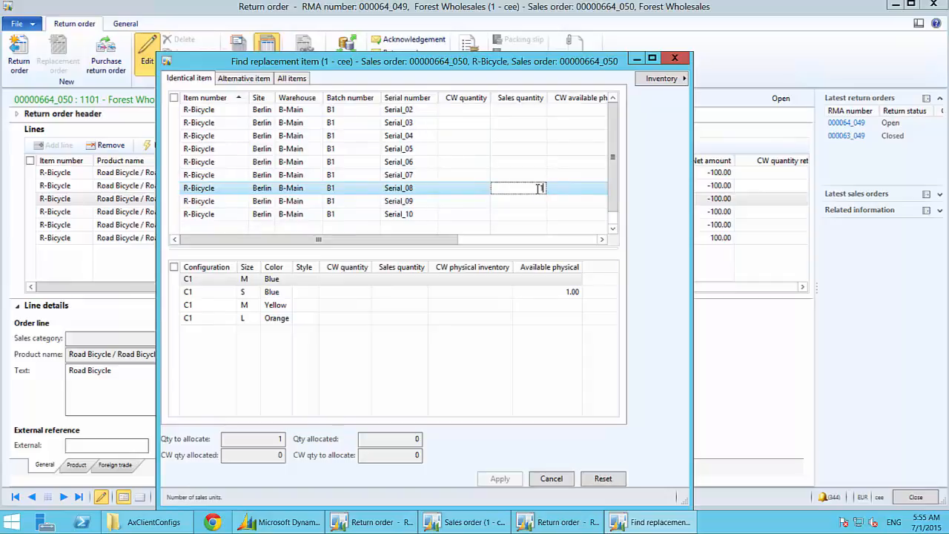
pyautogui.write('1')
pyautogui.press('Tab')
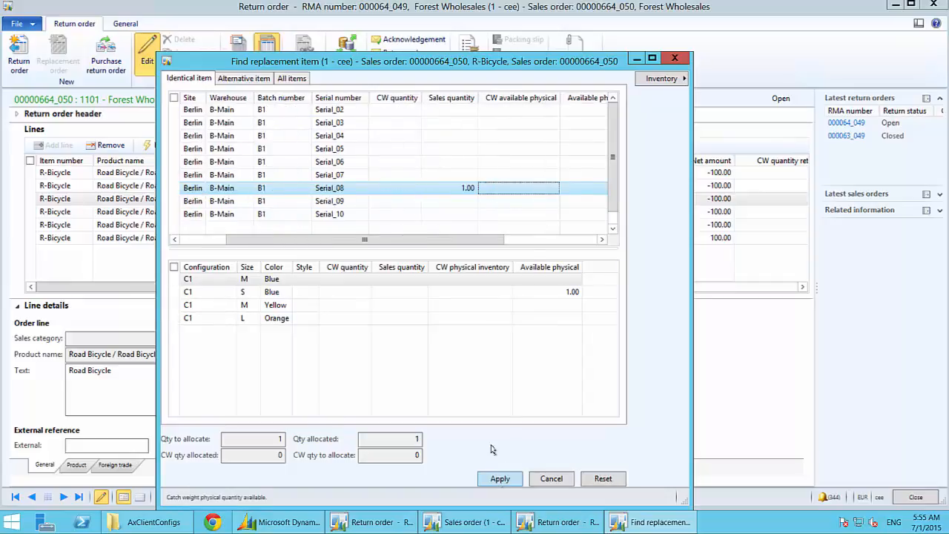
pyautogui.click(500, 479)
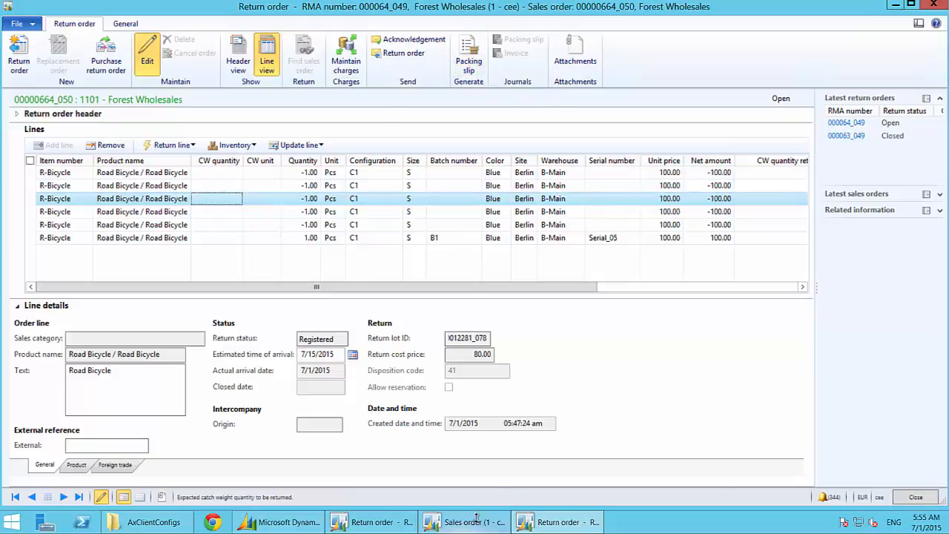
# Step: Open the Forest Wholesales returned order with Open order status from the Accounts receivable list of all sales orders
pyautogui.click(282, 522)
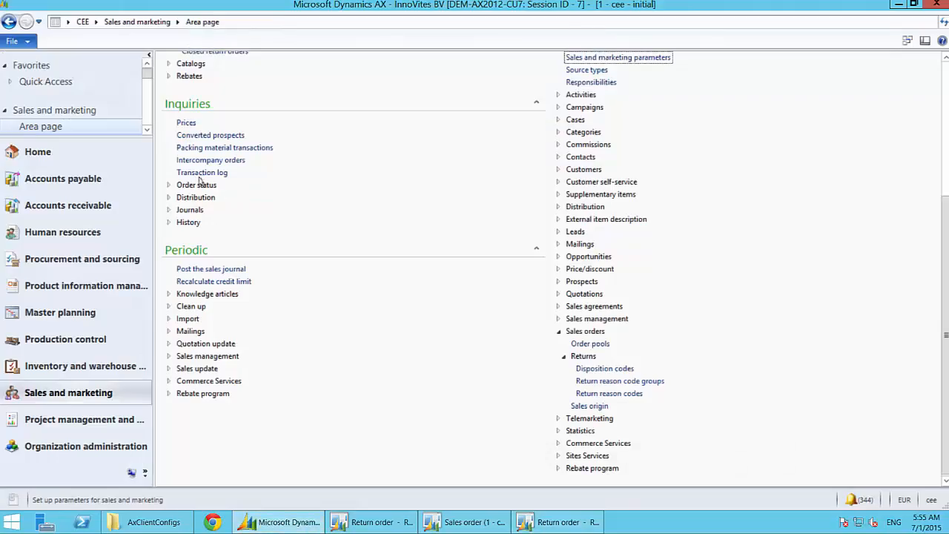
pyautogui.click(83, 212)
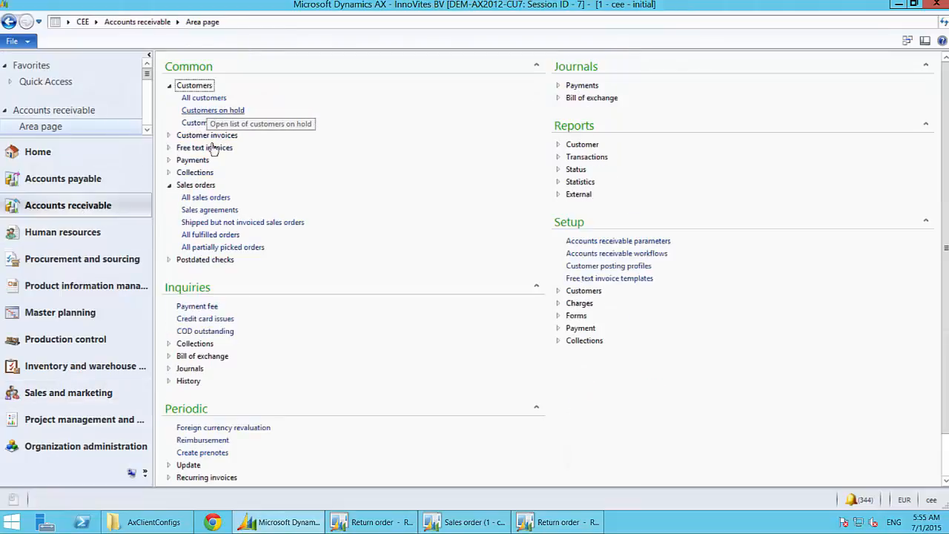
pyautogui.click(205, 198)
pyautogui.click(404, 172)
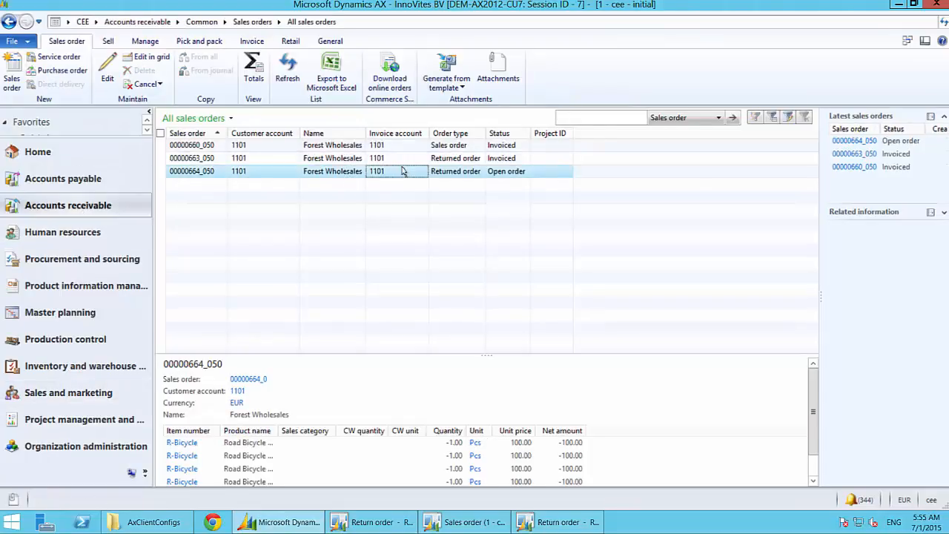
pyautogui.doubleClick(404, 172)
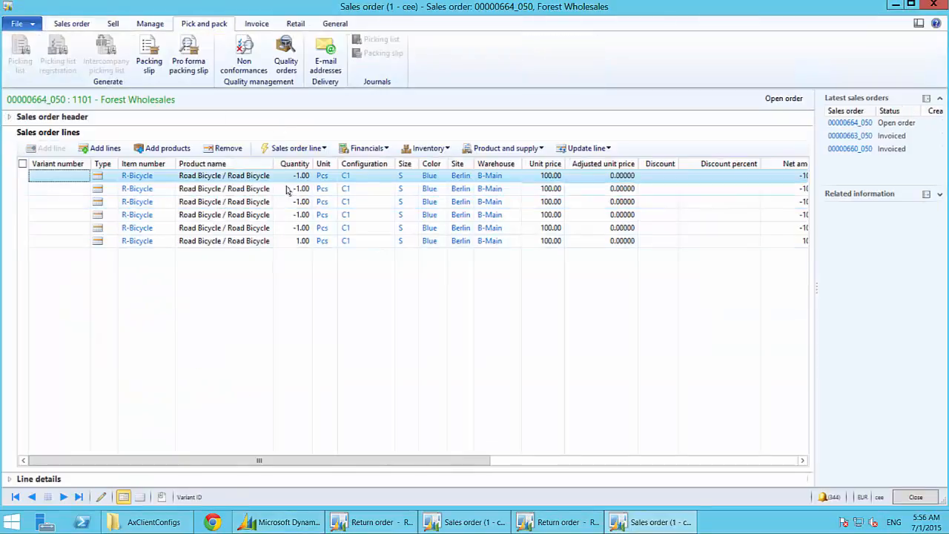
# Step: Review the returned order's totals, checking the subtotal amount and the total charges
pyautogui.click(72, 23)
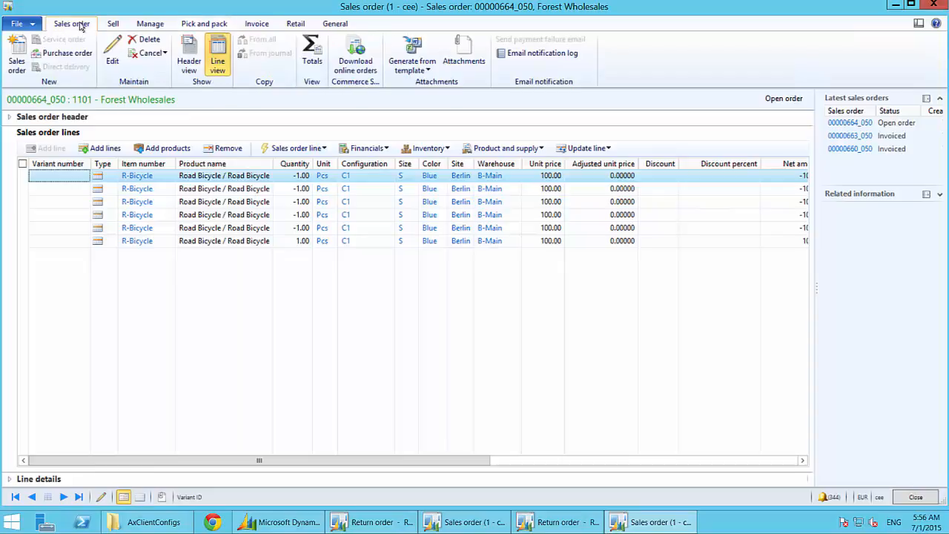
pyautogui.click(312, 54)
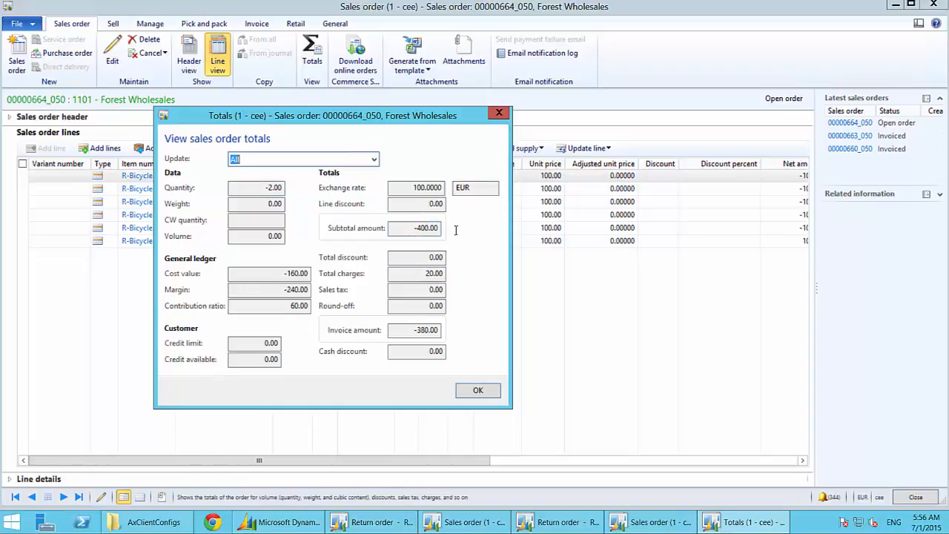
pyautogui.click(437, 233)
pyautogui.moveTo(417, 274); pyautogui.dragTo(460, 275)
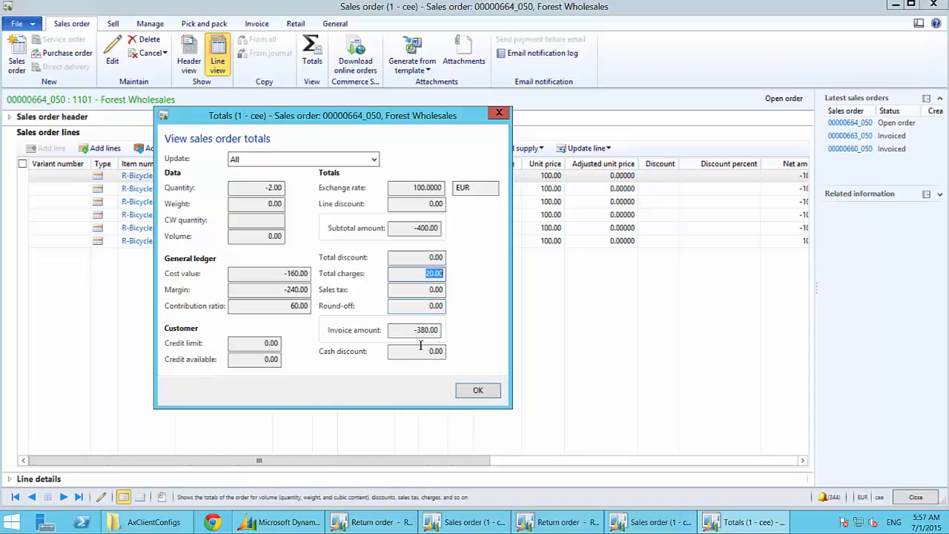
pyautogui.click(477, 390)
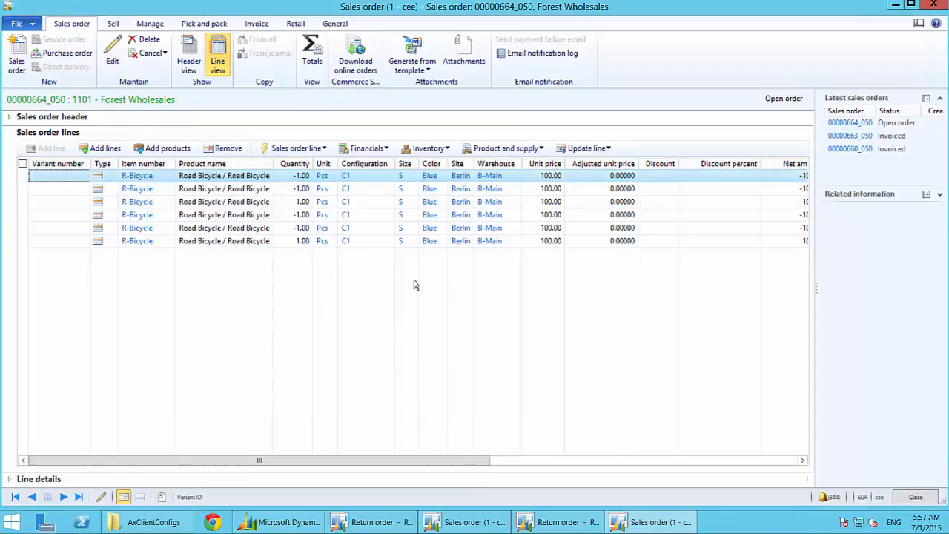
# Step: Post the packing slip for the returned order with quantity All, reviewing its lines and without printing
pyautogui.click(204, 23)
pyautogui.click(150, 66)
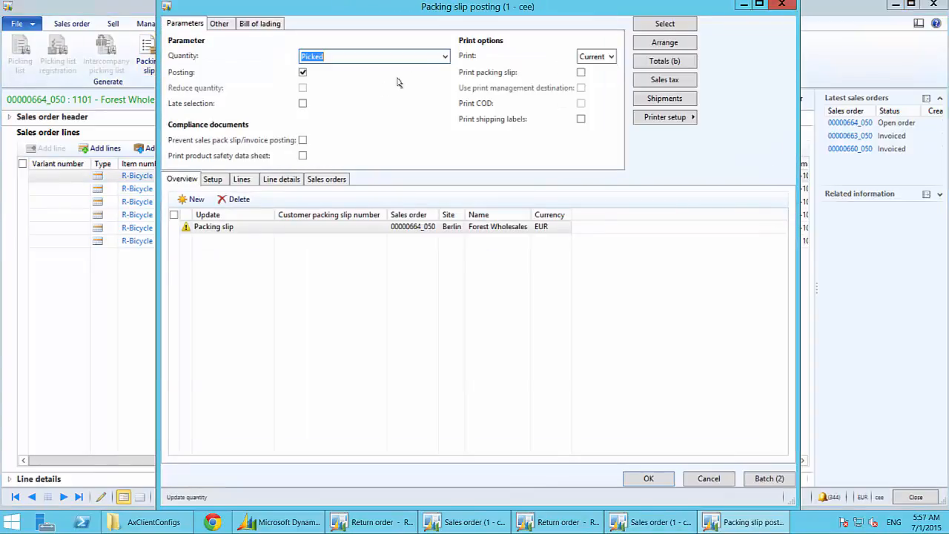
pyautogui.click(445, 56)
pyautogui.click(394, 87)
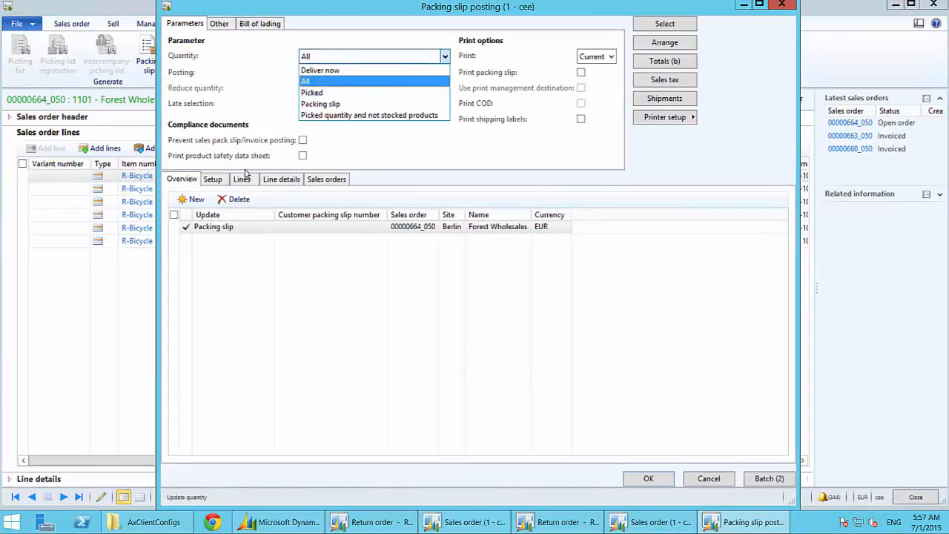
pyautogui.click(243, 179)
pyautogui.click(655, 478)
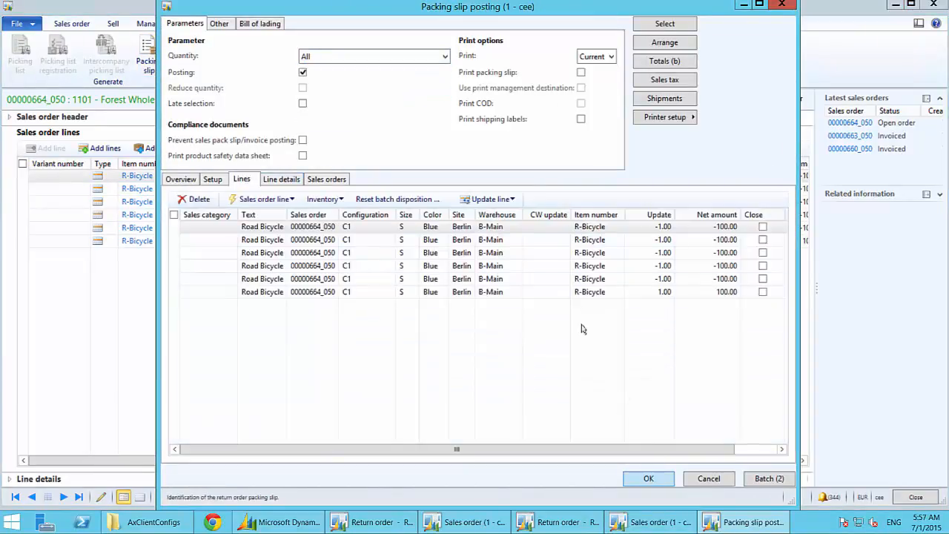
pyautogui.click(486, 307)
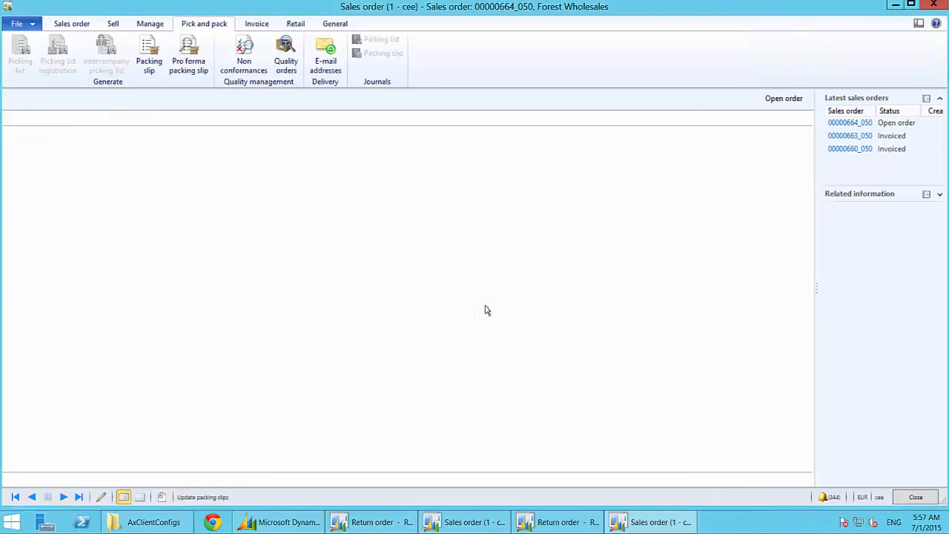
# Step: Post the invoice for all lines of the returned order without printing, and close the order
pyautogui.click(256, 24)
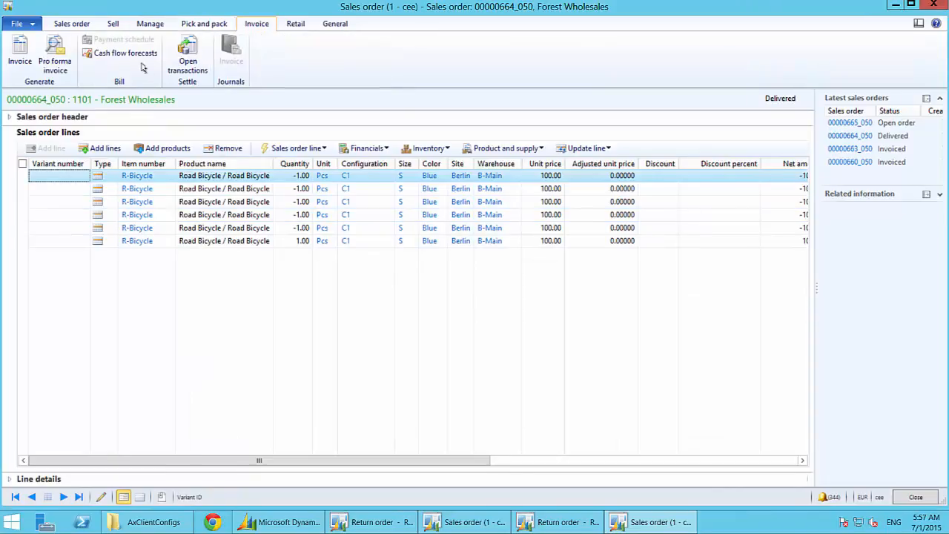
pyautogui.click(20, 52)
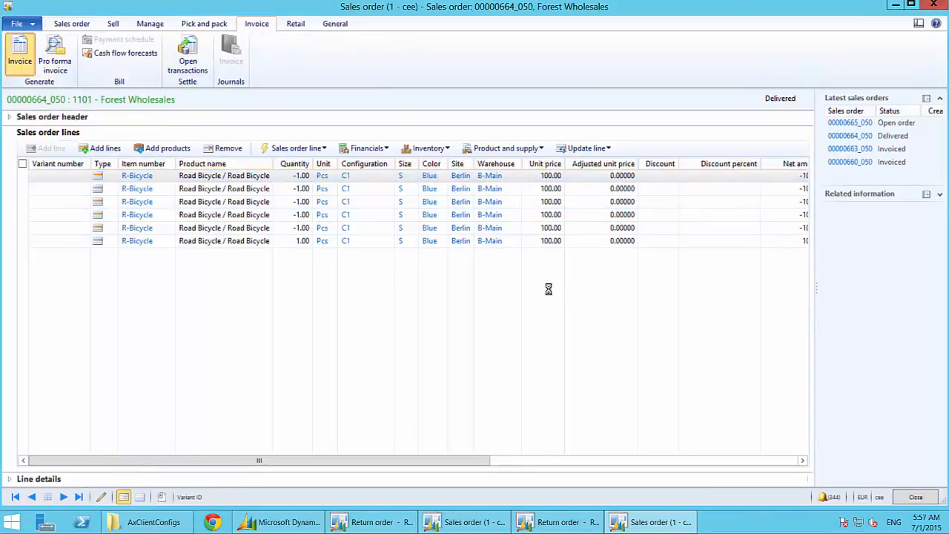
pyautogui.click(244, 180)
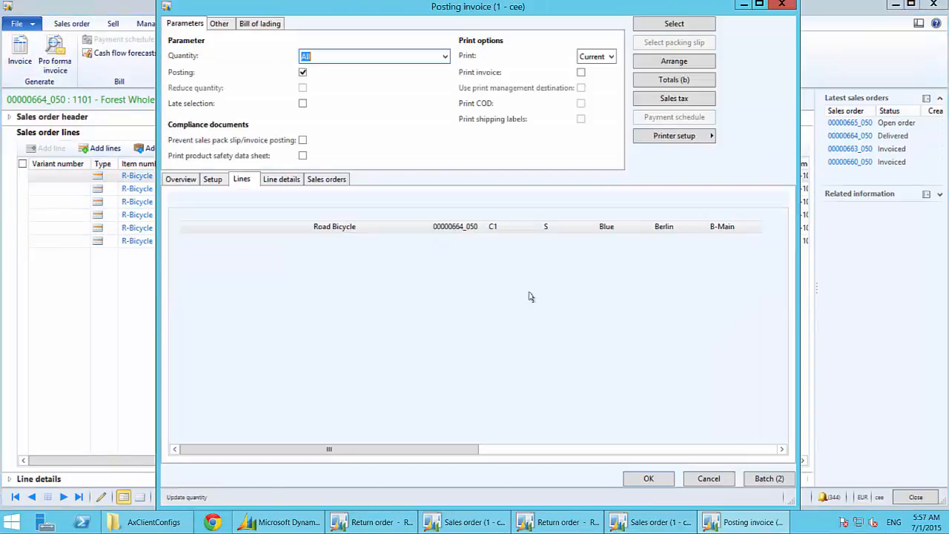
pyautogui.click(649, 479)
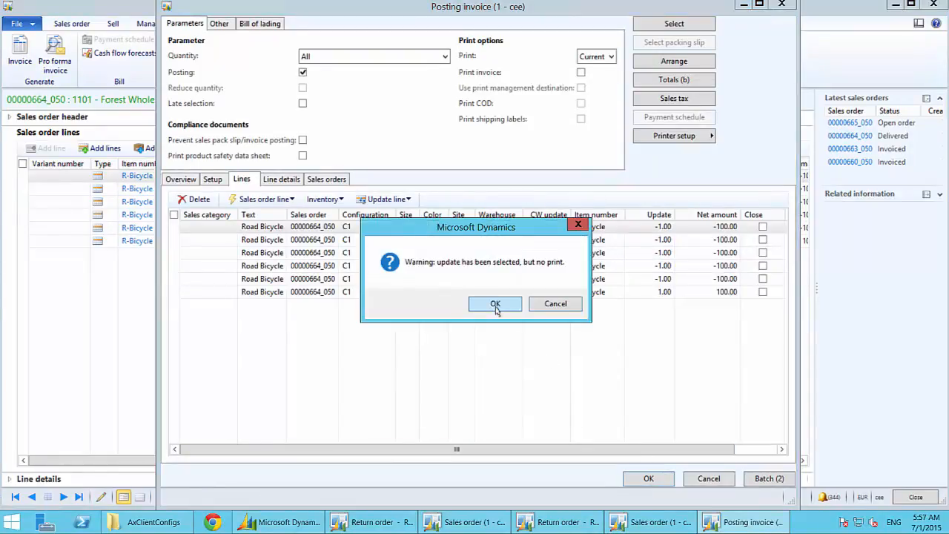
pyautogui.click(495, 305)
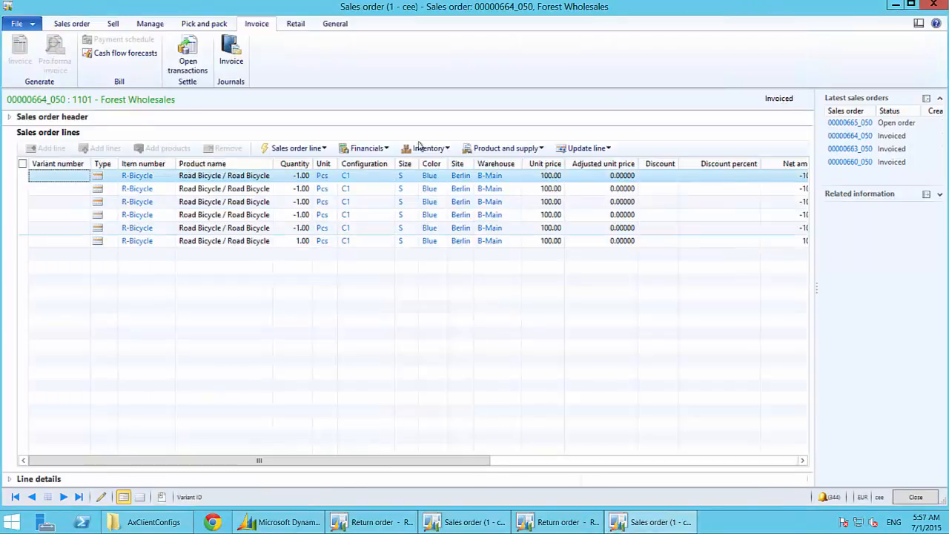
pyautogui.click(916, 497)
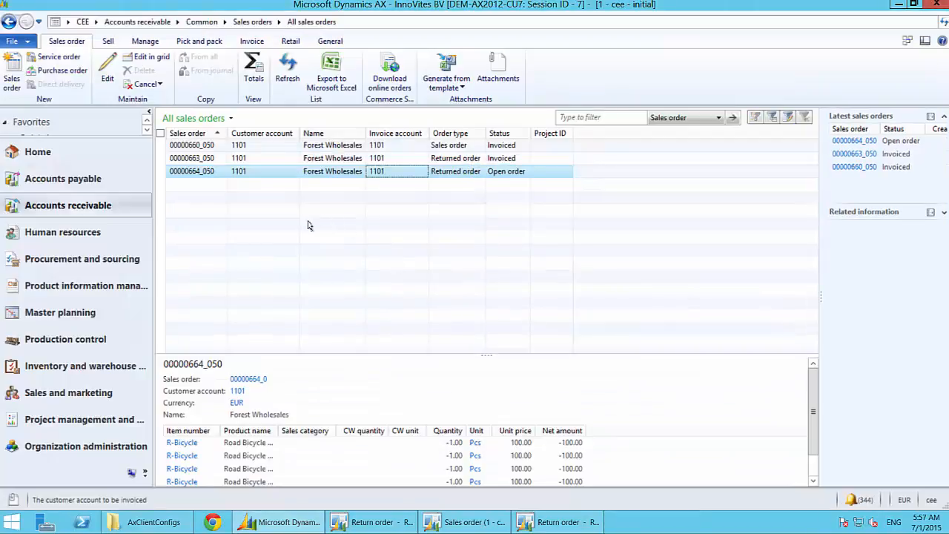
# Step: Open the open Forest Wholesales replacement sales order and show batch number and serial number on its lines, saving the dimension setup
pyautogui.click(391, 186)
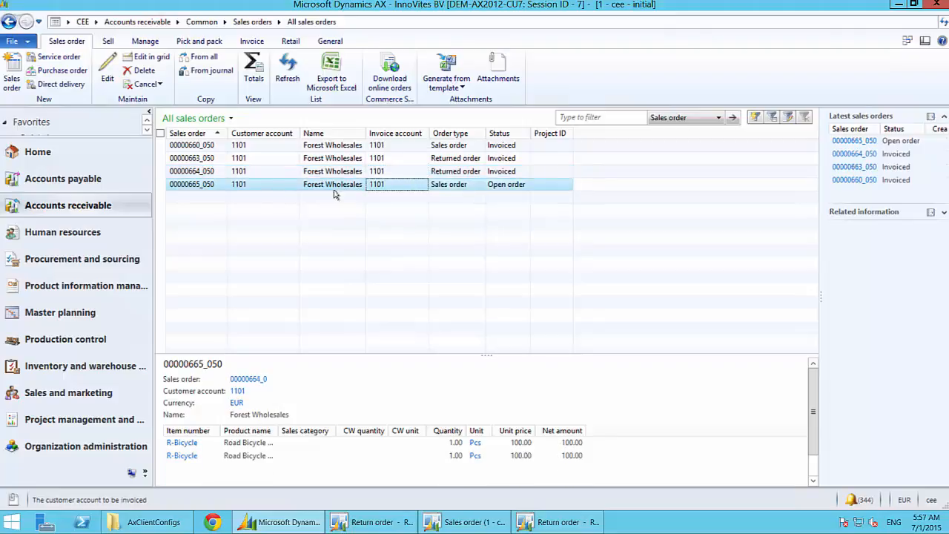
pyautogui.doubleClick(261, 189)
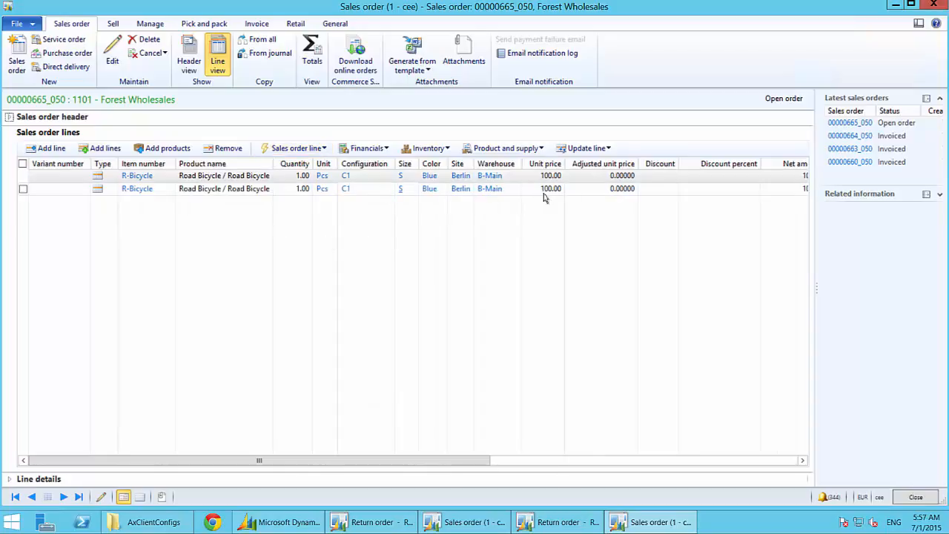
pyautogui.moveTo(419, 464); pyautogui.dragTo(573, 464)
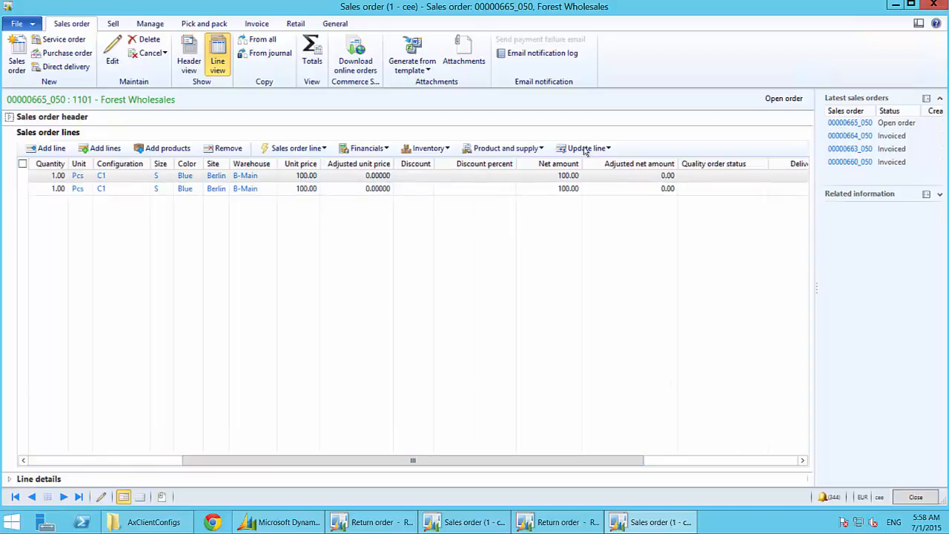
pyautogui.click(293, 148)
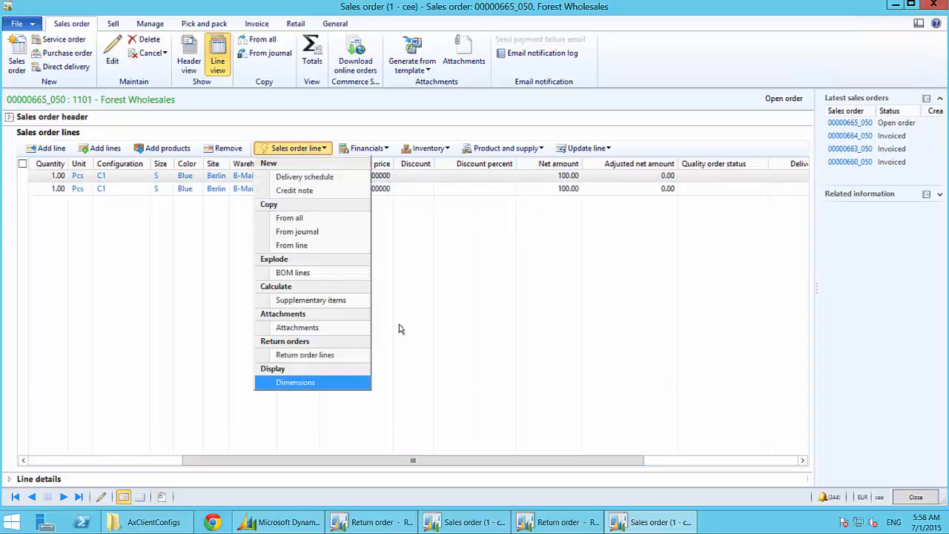
pyautogui.click(295, 382)
pyautogui.click(229, 255)
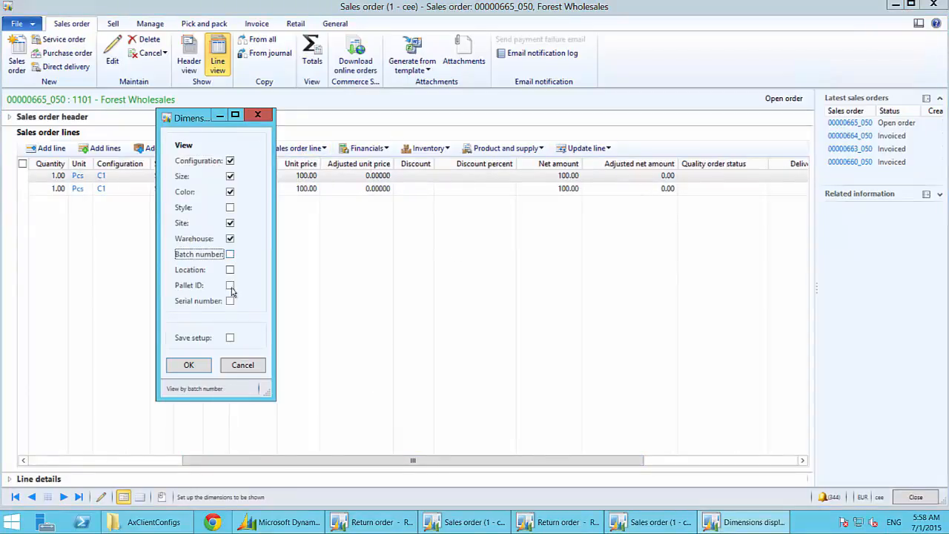
pyautogui.click(230, 301)
pyautogui.click(230, 338)
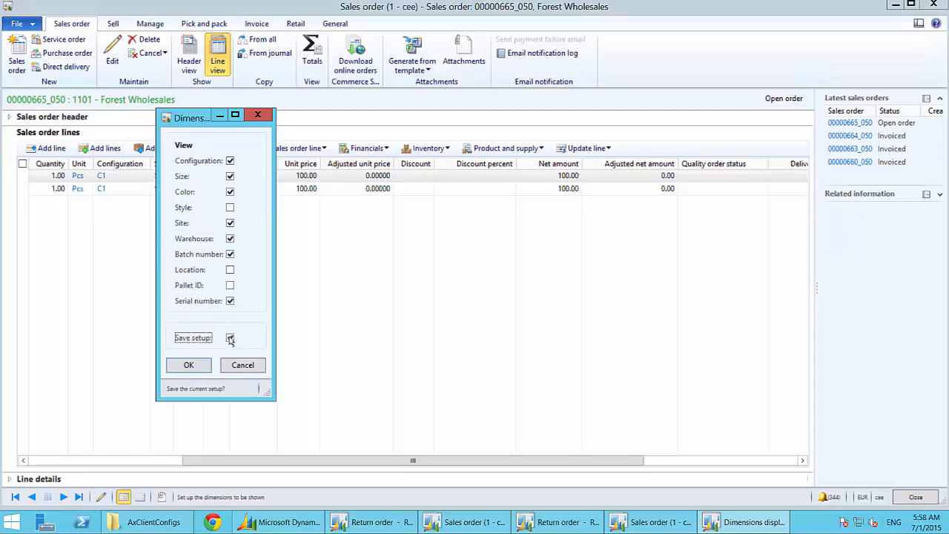
pyautogui.click(186, 365)
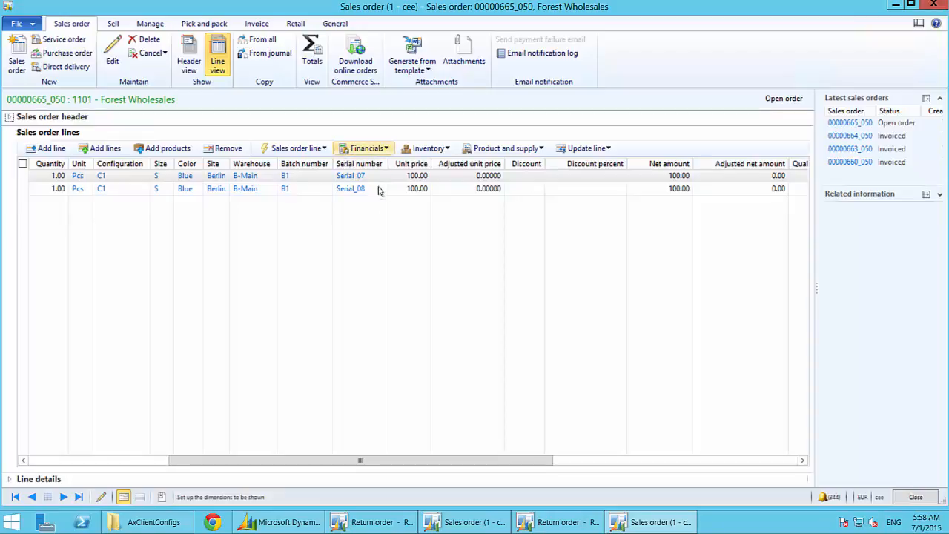
# Step: Post the packing slip for the replacement sales order with quantity All, without printing
pyautogui.click(204, 23)
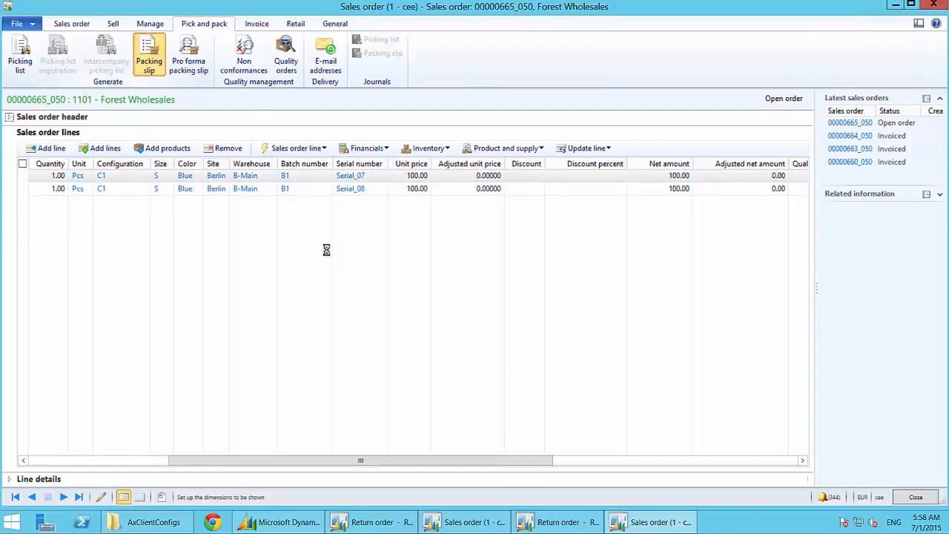
pyautogui.click(637, 478)
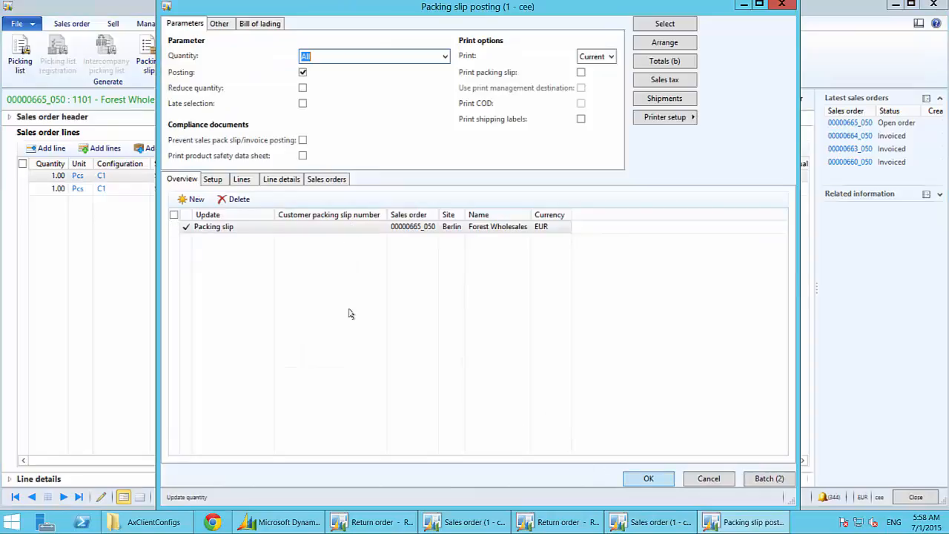
pyautogui.click(484, 303)
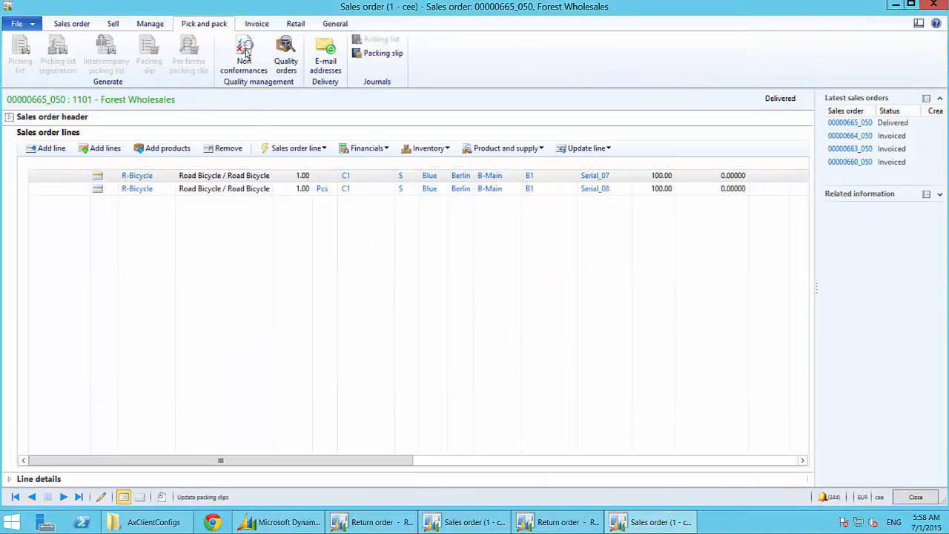
# Step: Post the invoice for the replacement sales order with quantity All, without printing, and close the order
pyautogui.click(257, 23)
pyautogui.click(20, 58)
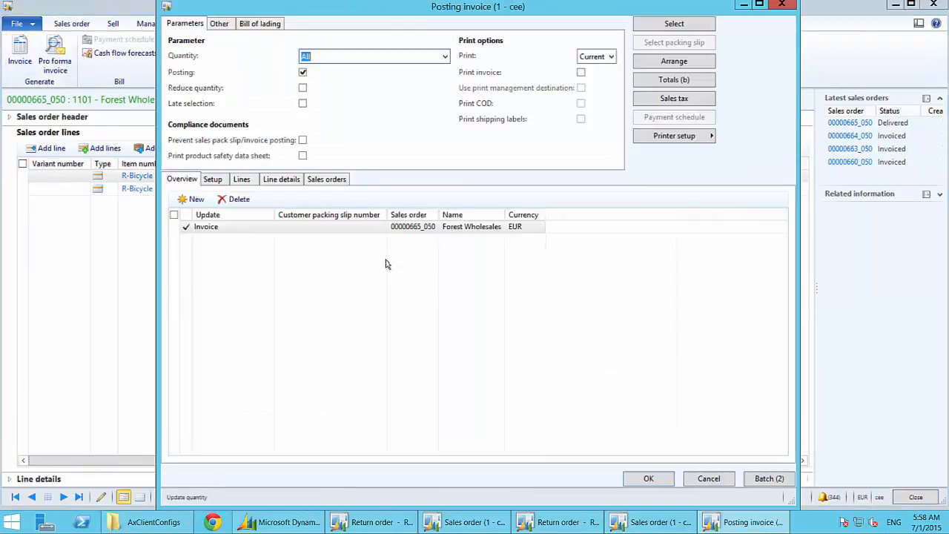
pyautogui.press('Return')
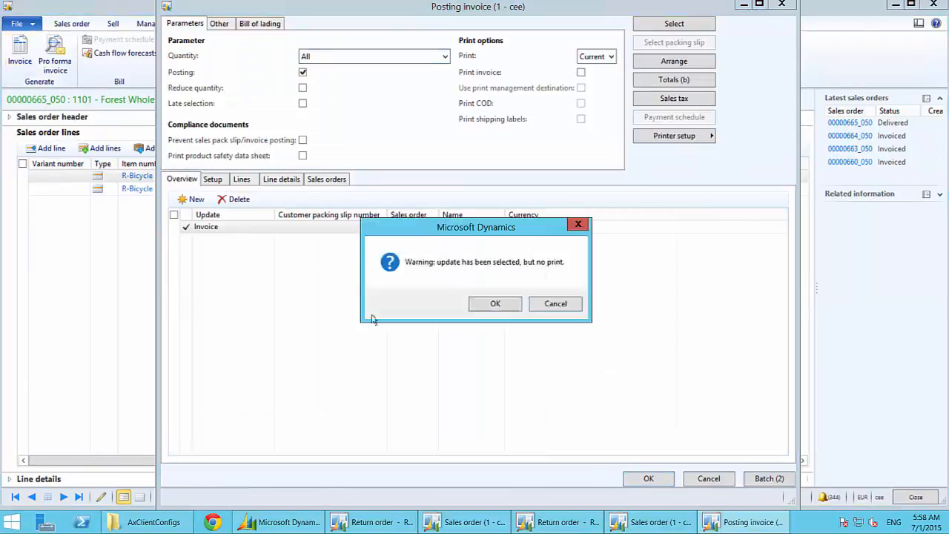
pyautogui.click(479, 310)
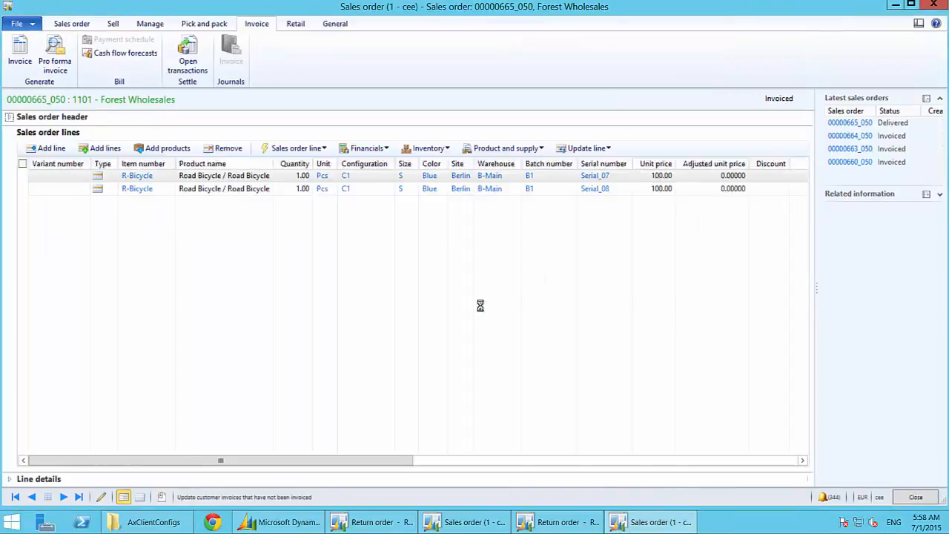
pyautogui.click(916, 496)
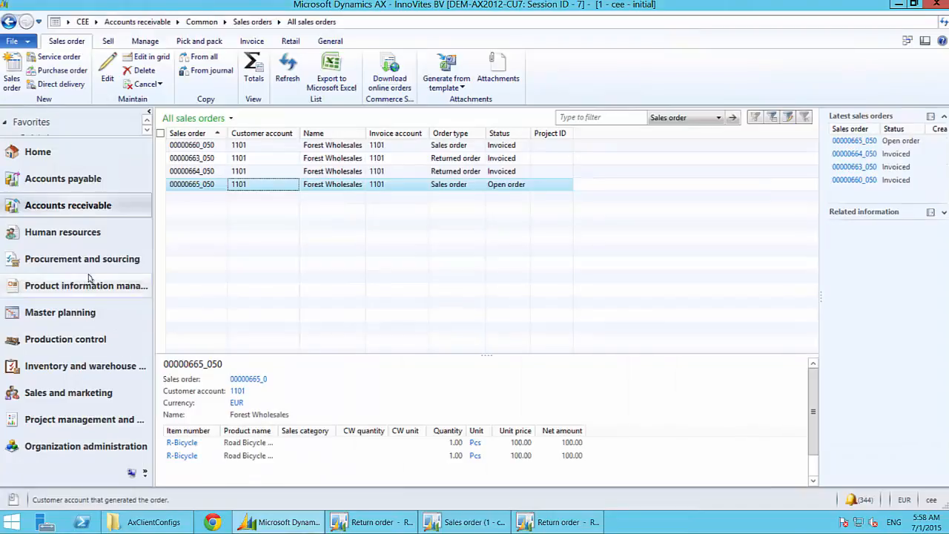
# Step: Inspect the on-hand inventory of R-Bicycle in Inventory and warehouse management, checking batch and serial numbers line by line
pyautogui.click(85, 367)
pyautogui.click(197, 246)
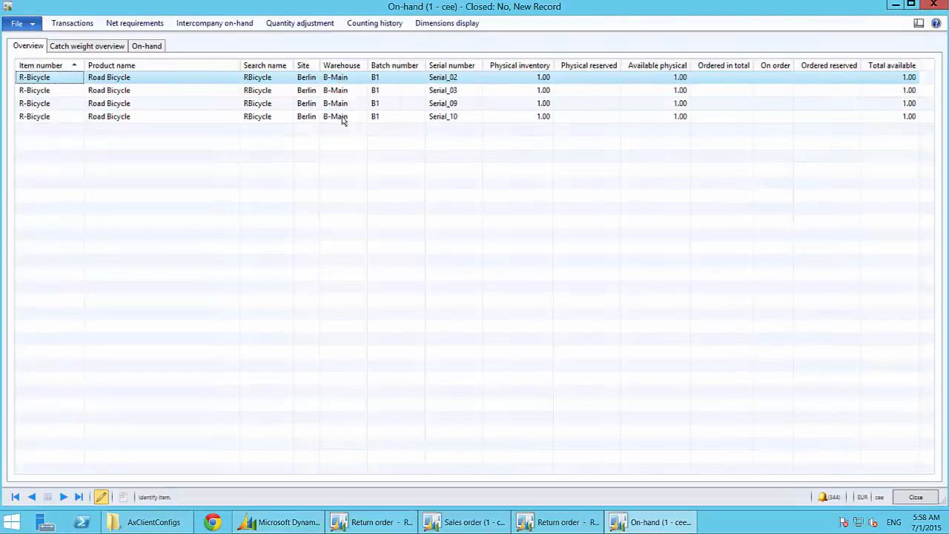
pyautogui.click(405, 82)
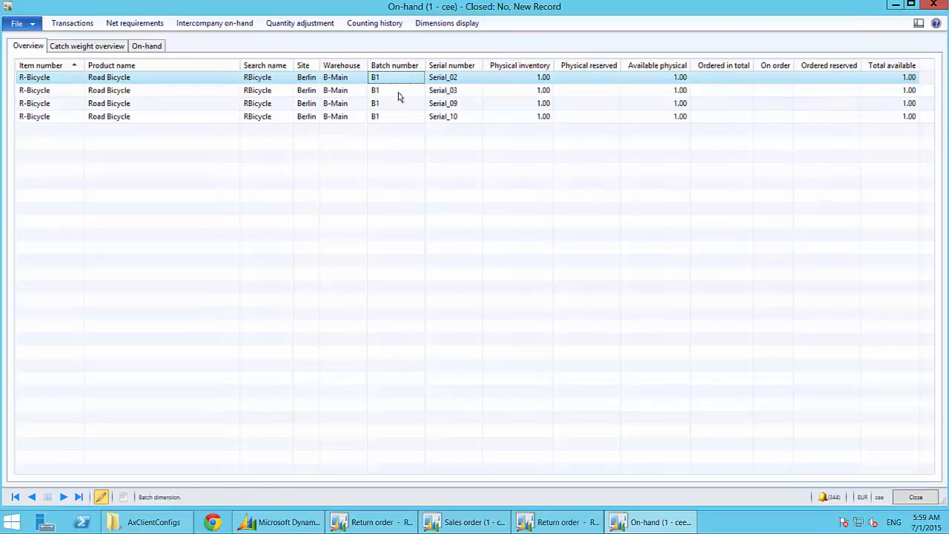
pyautogui.click(398, 92)
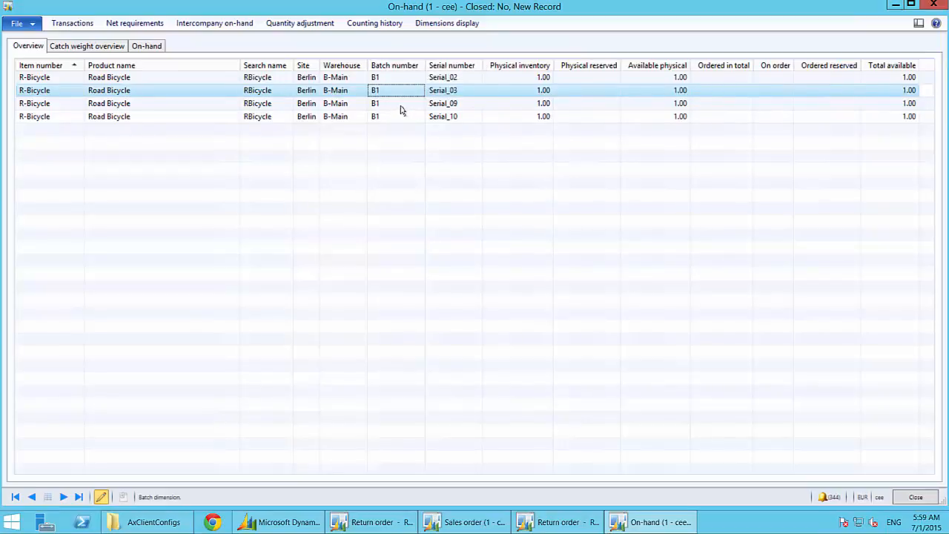
# Step: Check the batch numbers and physical inventory on the remaining R-Bicycle on-hand lines, and close the on-hand list
pyautogui.click(400, 108)
pyautogui.click(399, 117)
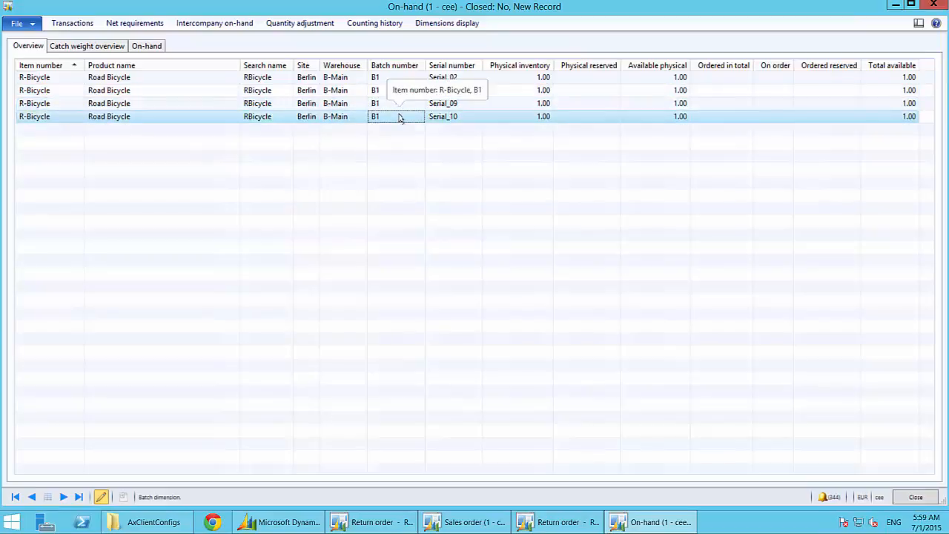
pyautogui.click(513, 79)
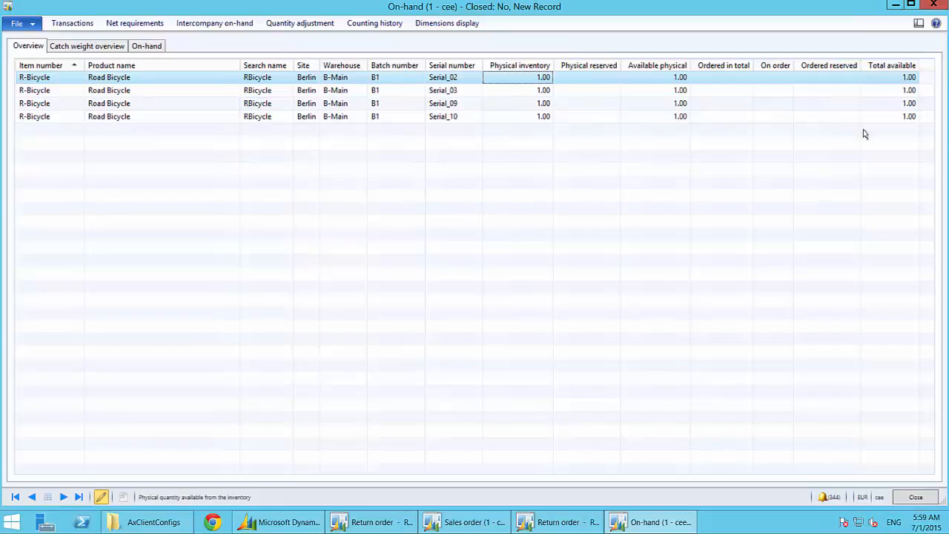
pyautogui.click(922, 500)
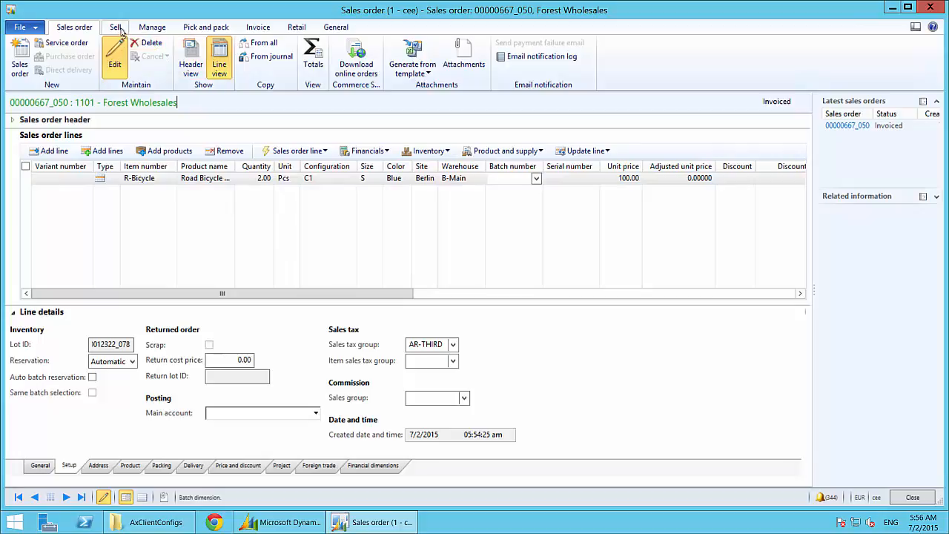
# Step: Start a credit note from the invoiced Forest Wholesales sales order and select its posted invoice with all lines
pyautogui.click(239, 230)
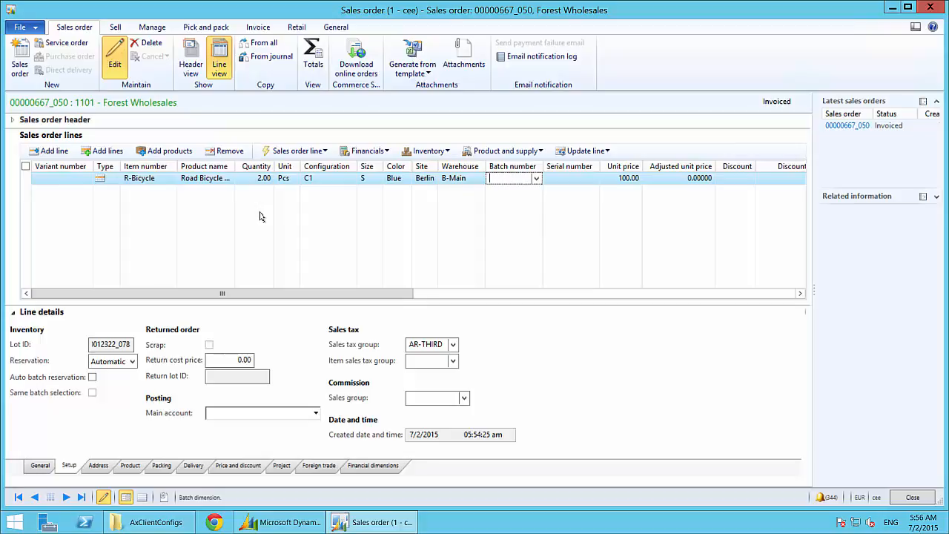
pyautogui.click(115, 29)
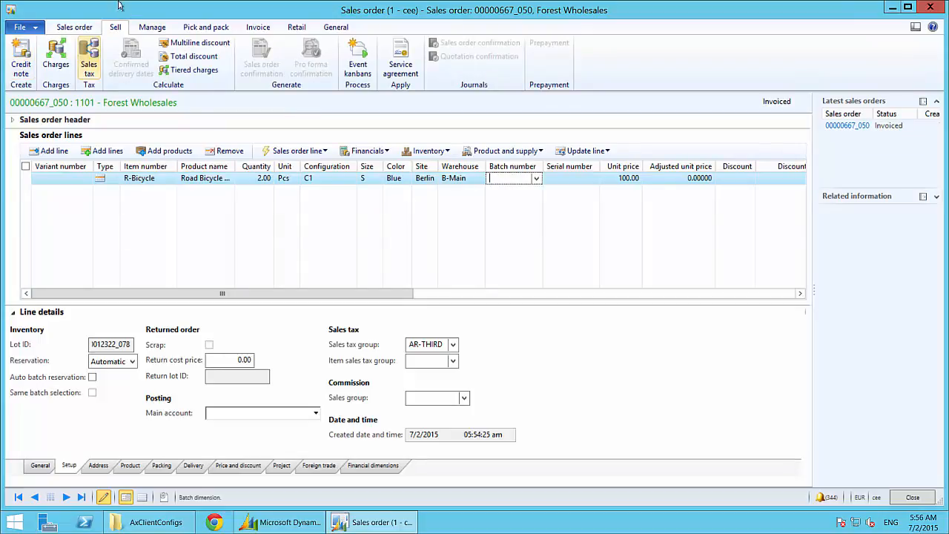
pyautogui.click(20, 70)
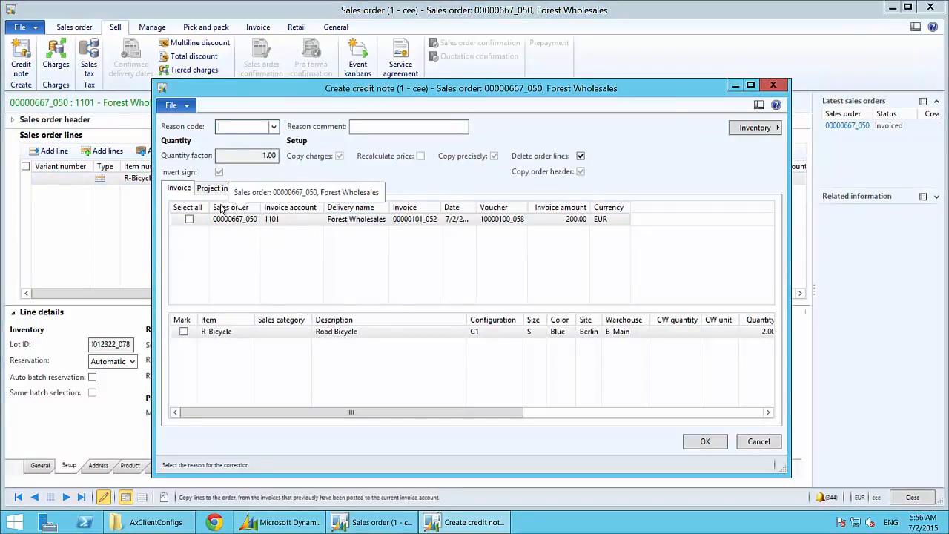
pyautogui.click(188, 221)
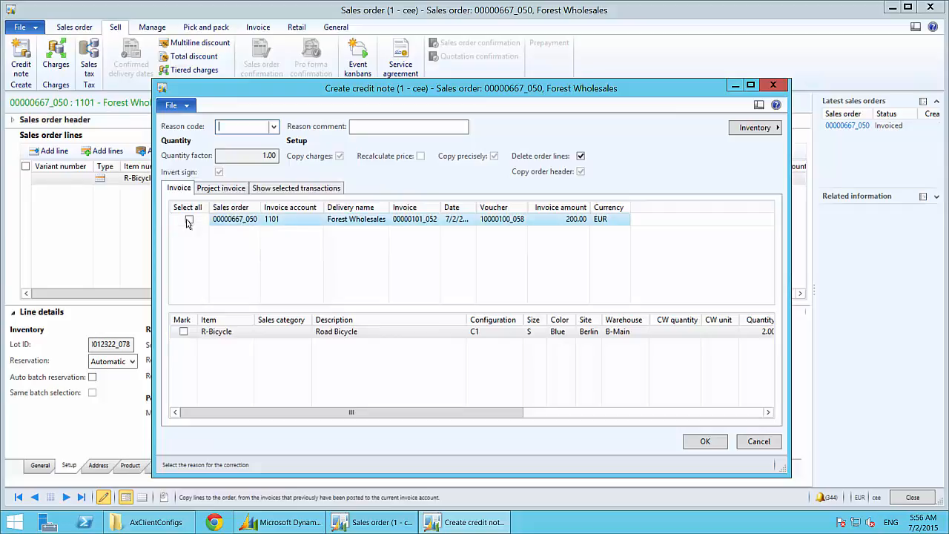
pyautogui.click(188, 221)
# Step: Set the Road Bicycle credit quantity to 1, turn off Delete order lines, and create the credit note line
pyautogui.moveTo(499, 414); pyautogui.dragTo(602, 413)
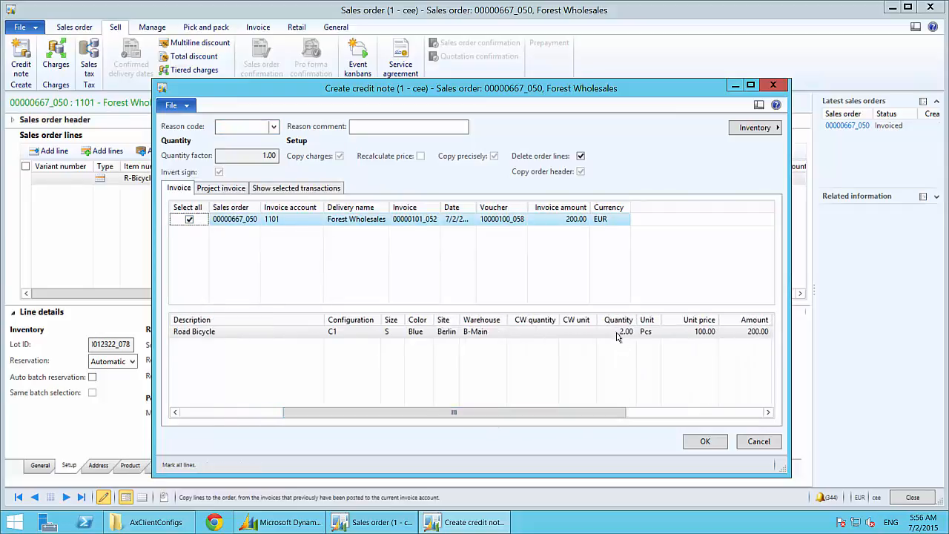
pyautogui.click(621, 332)
pyautogui.write('1')
pyautogui.press('Tab')
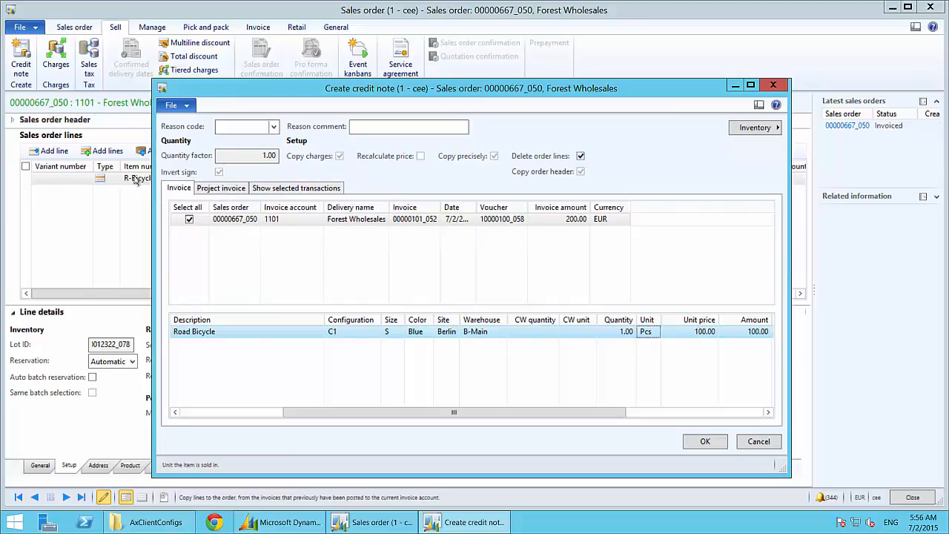
pyautogui.click(580, 156)
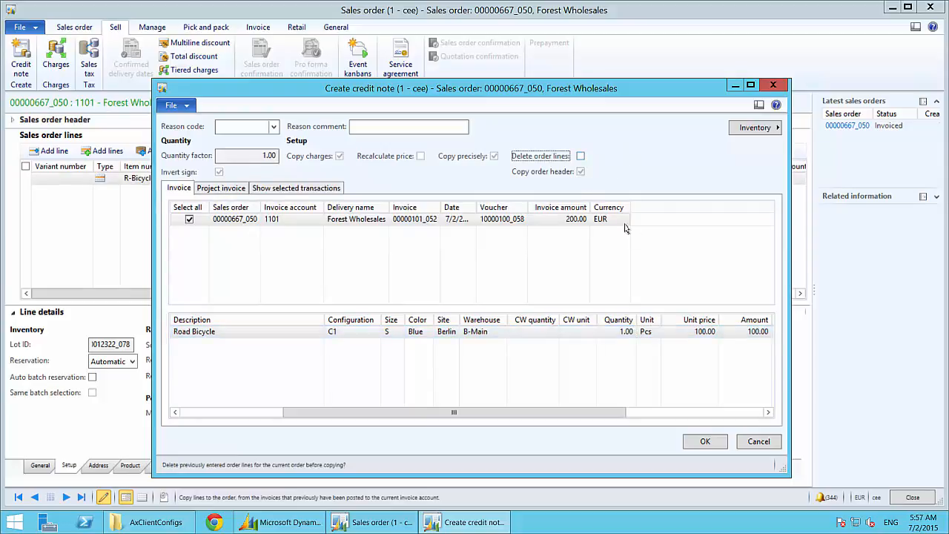
pyautogui.click(705, 440)
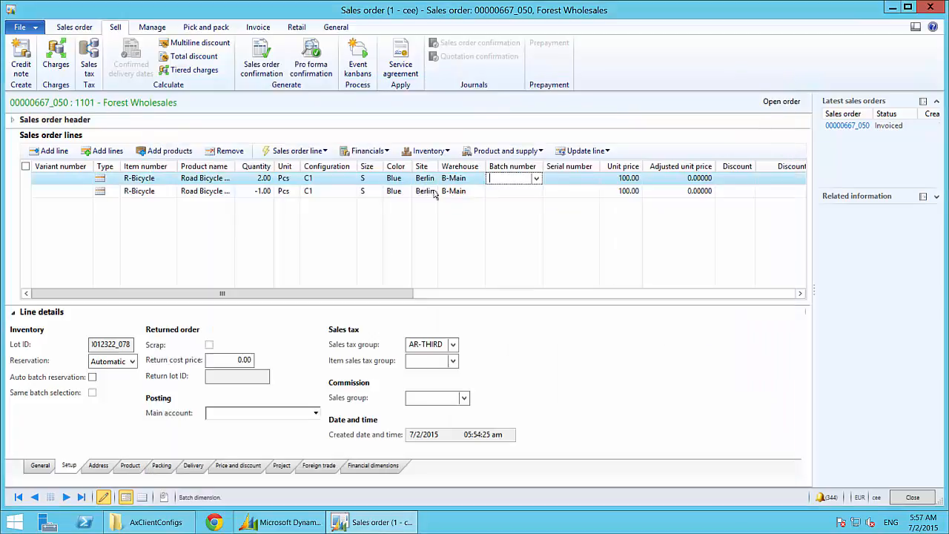
# Step: Assign batch number B1 and serial number Serial_07 to the R-Bicycle credit line with quantity -1
pyautogui.click(532, 194)
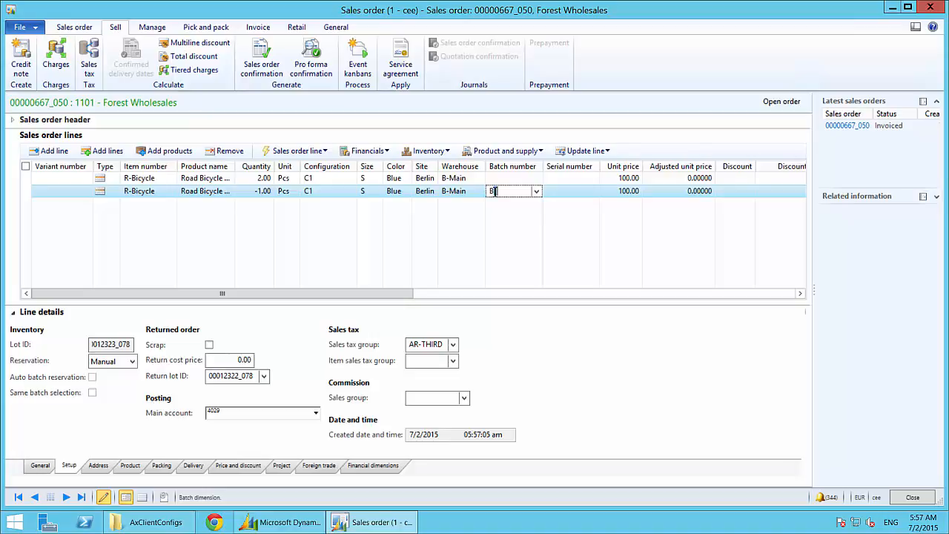
pyautogui.press('Tab')
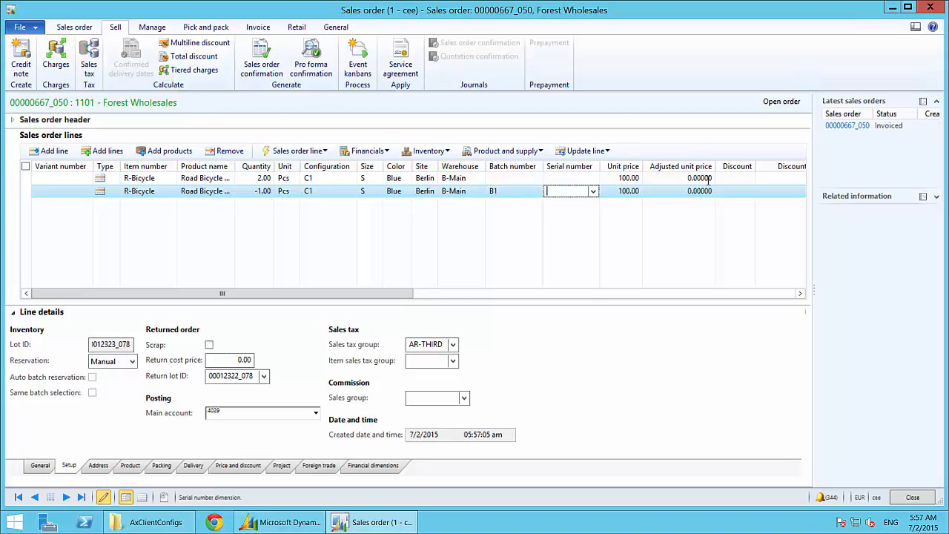
pyautogui.click(592, 192)
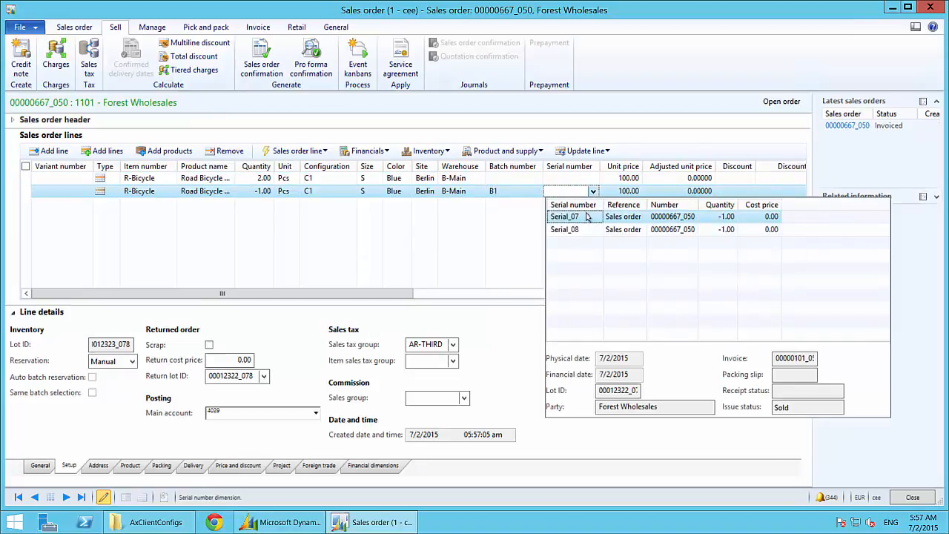
pyautogui.click(590, 216)
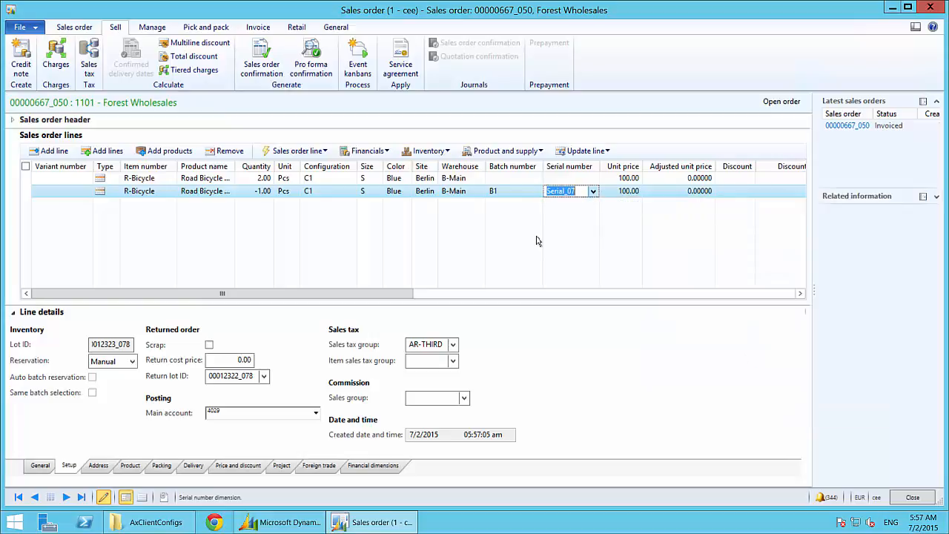
pyautogui.click(197, 34)
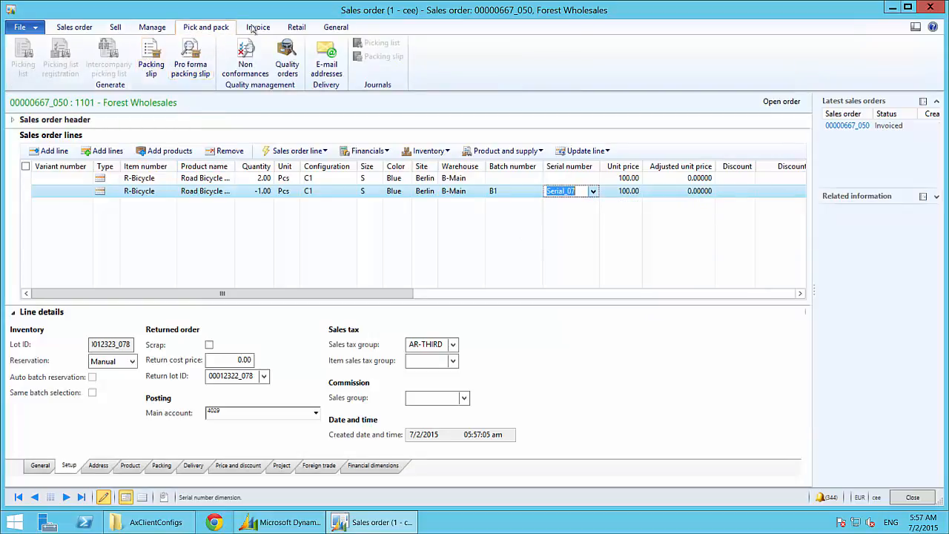
pyautogui.click(245, 31)
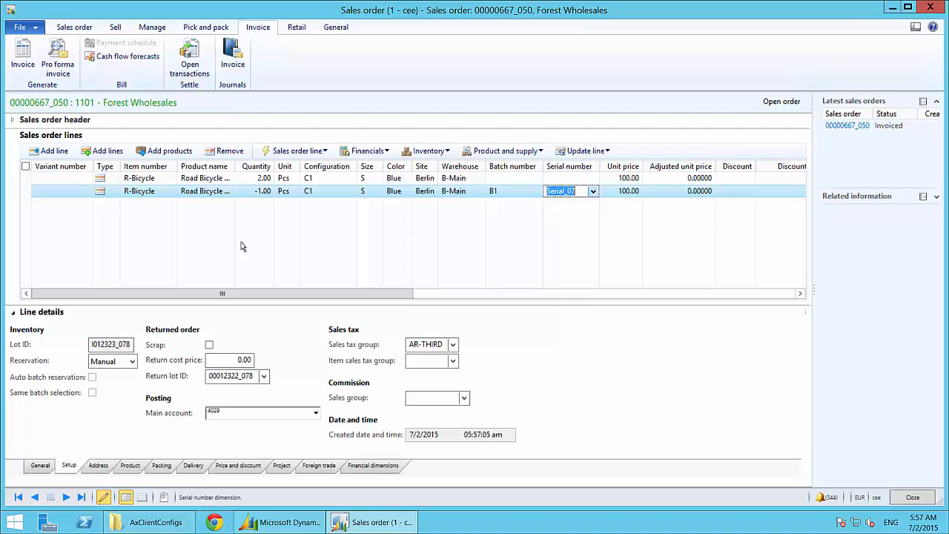
pyautogui.click(117, 28)
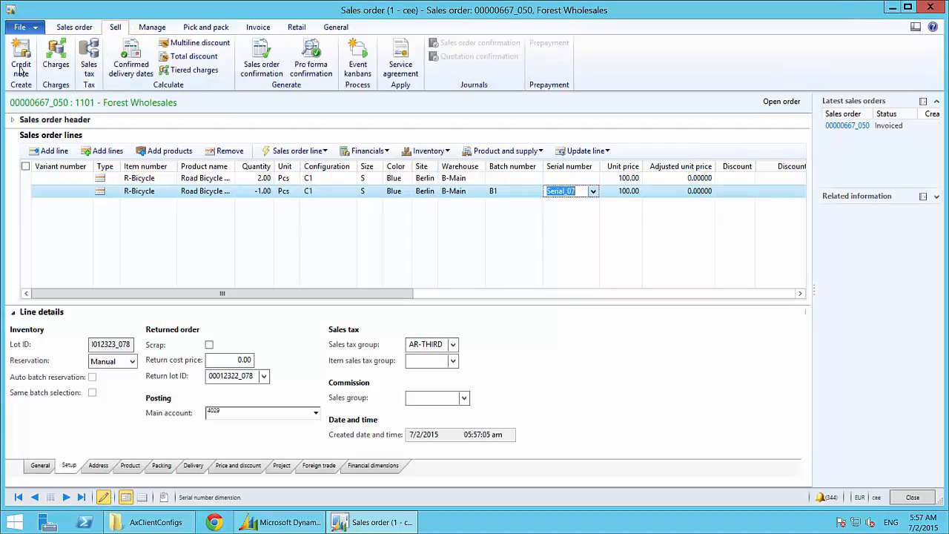